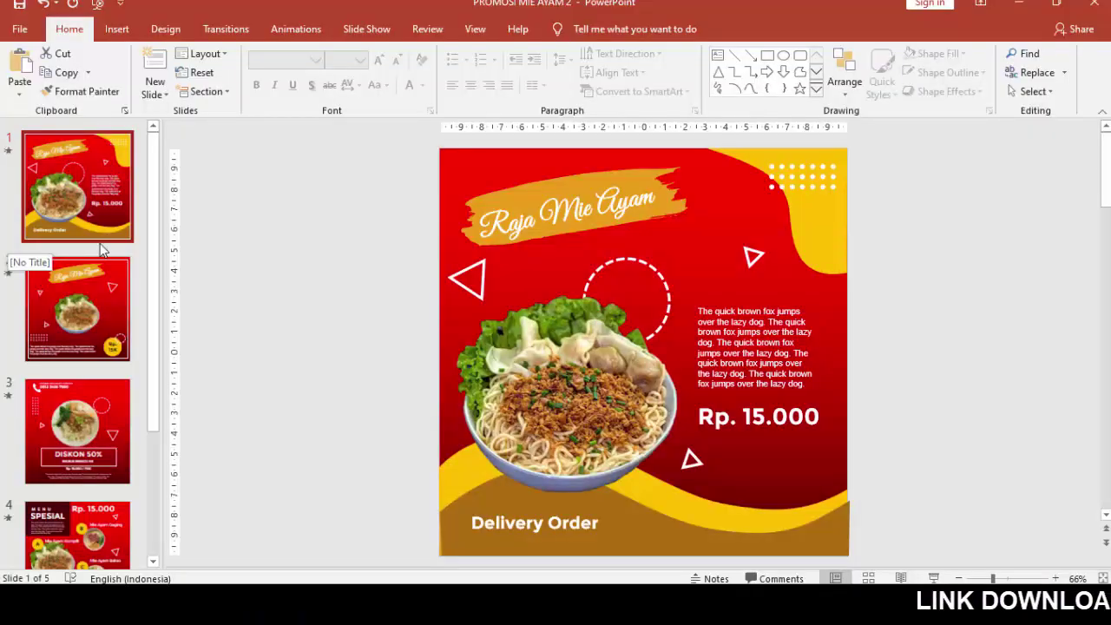
- Review slides 2 to 5 of the promo deck, then return to slide 1
left_click(122, 286)
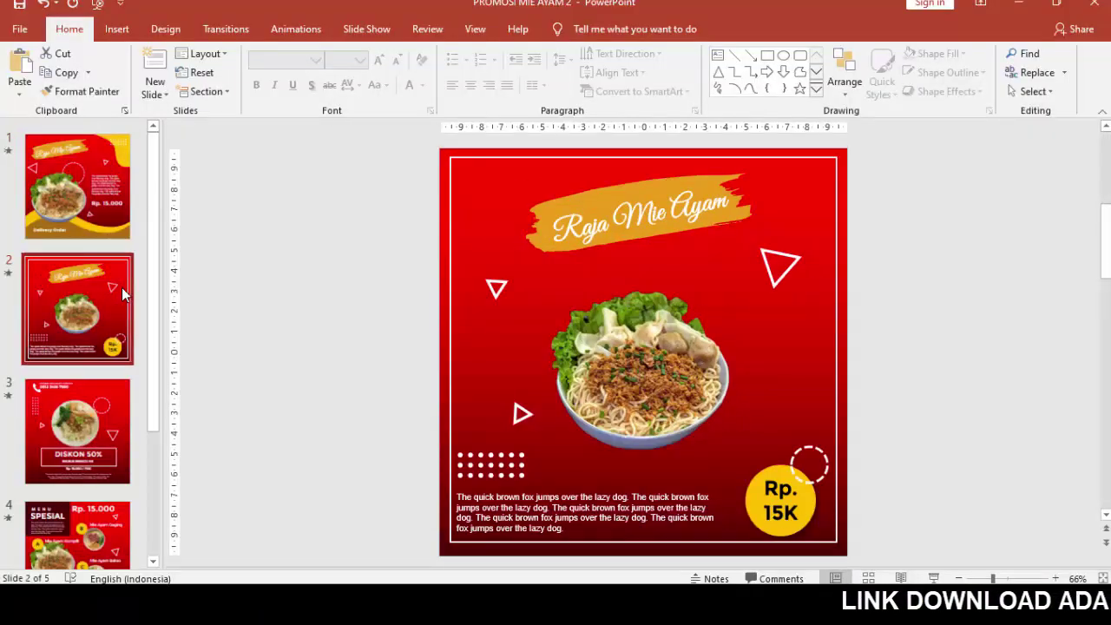
left_click(106, 404)
left_click(111, 533)
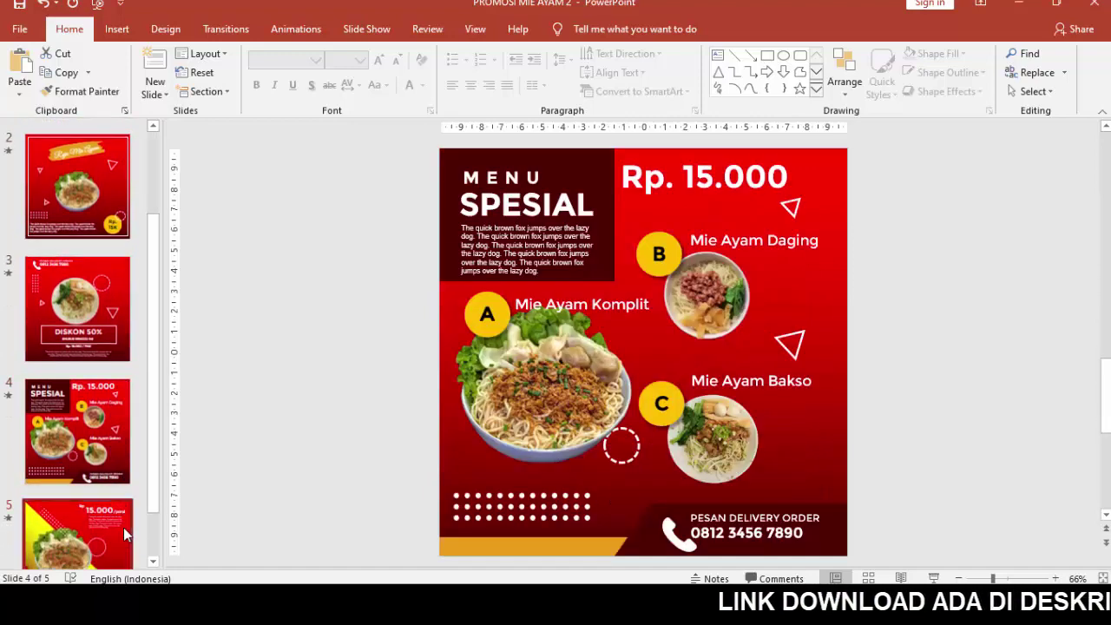
left_click(123, 527)
scroll(130, 173, "up", 3)
left_click(118, 179)
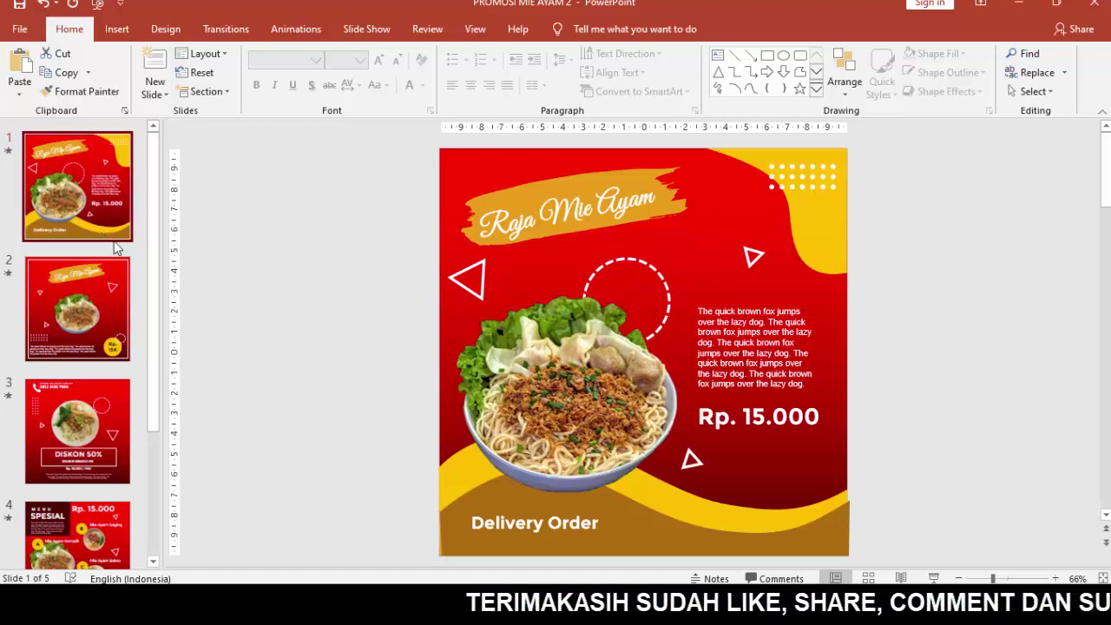
- Look over slides 2 and 3 again and come back to slide 1
left_click(113, 301)
left_click(99, 427)
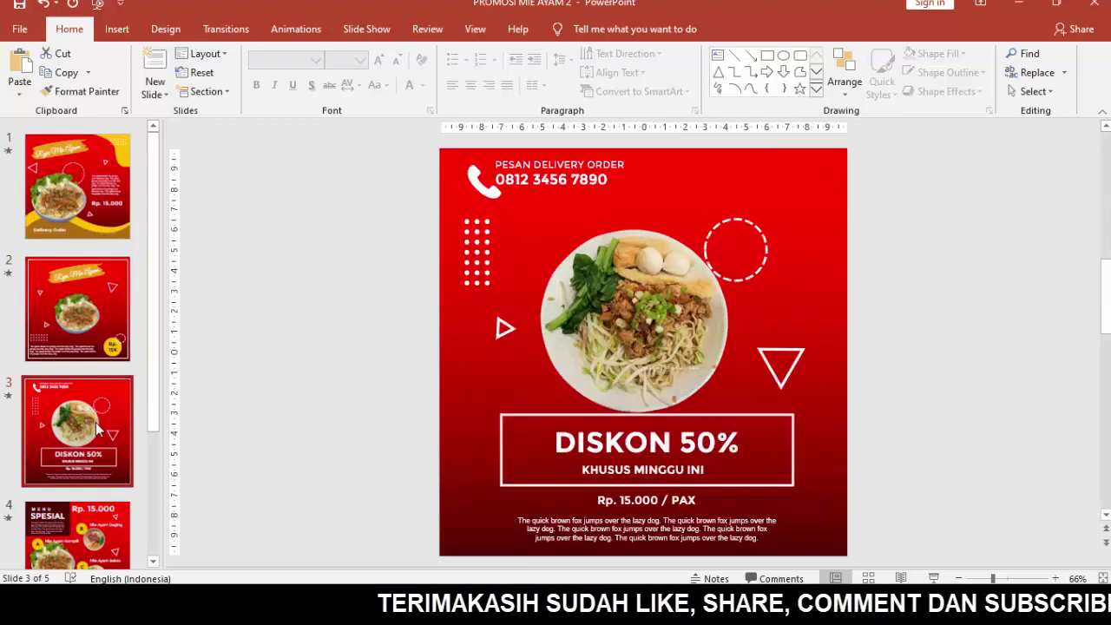
scroll(145, 398, "down", 3)
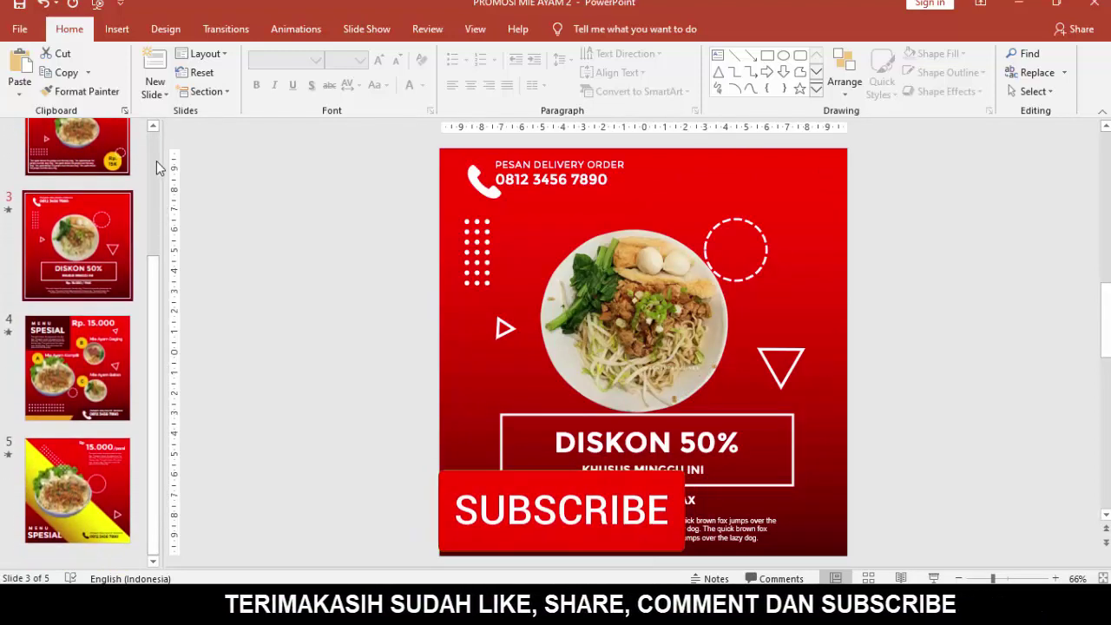
scroll(156, 169, "up", 3)
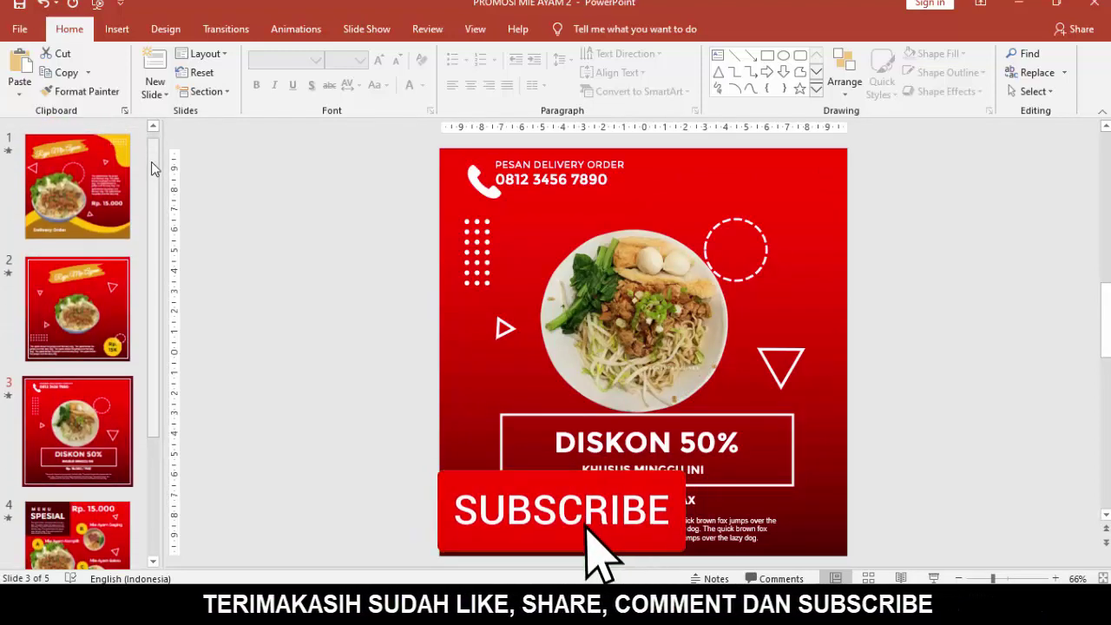
left_click(111, 185)
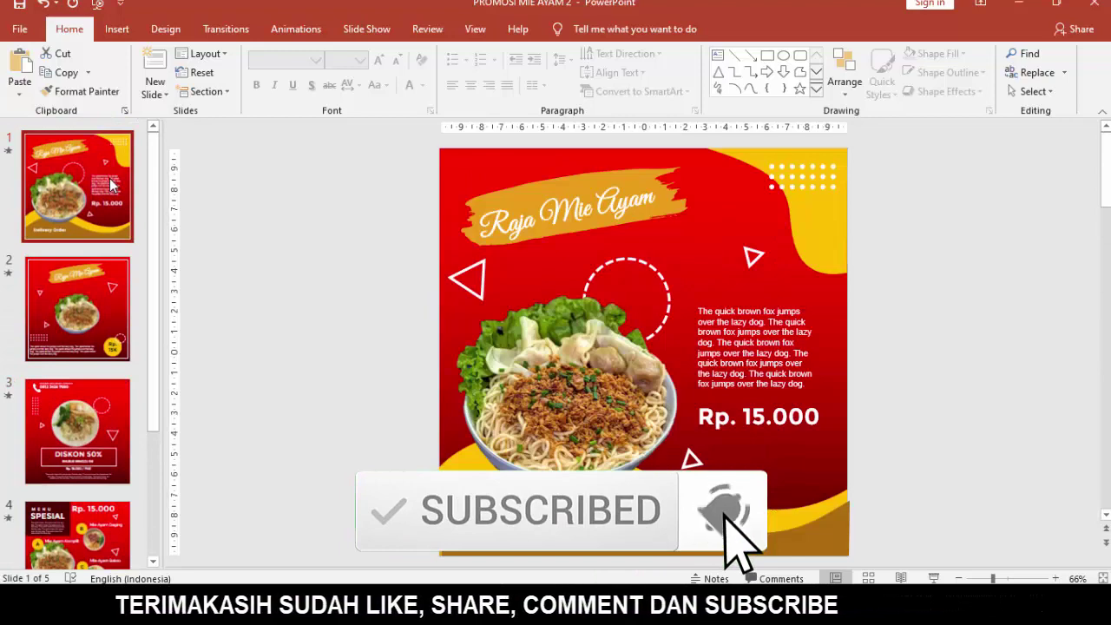
scroll(156, 173, "down", 5)
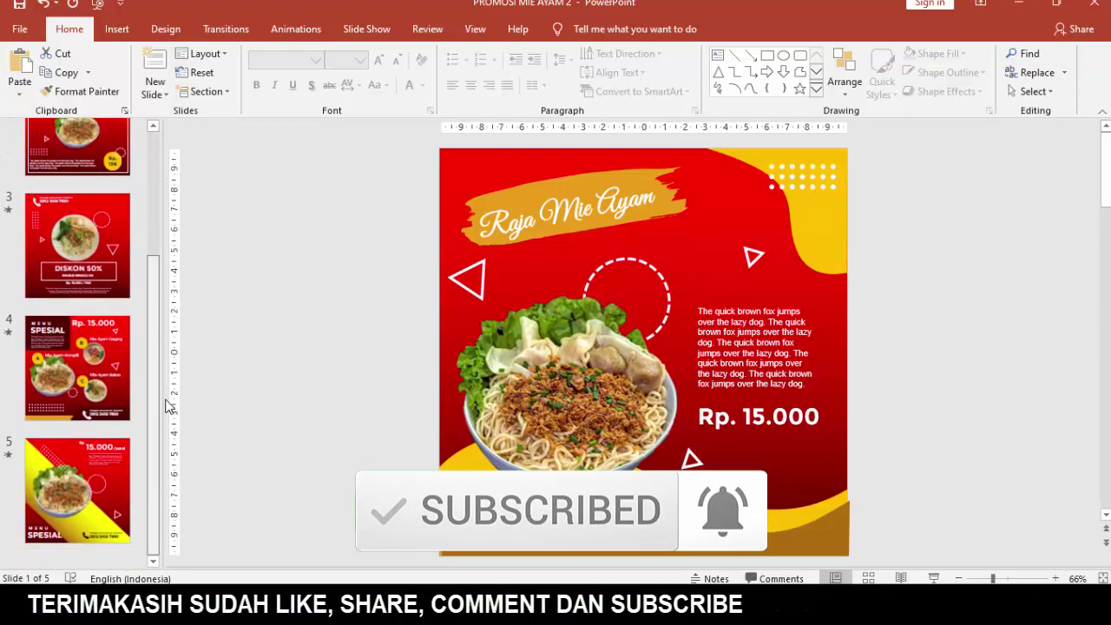
scroll(156, 173, "down", 3)
scroll(157, 174, "up", 10)
- Page through slides 2 to 5 once more before returning to slide 1
left_click(113, 296)
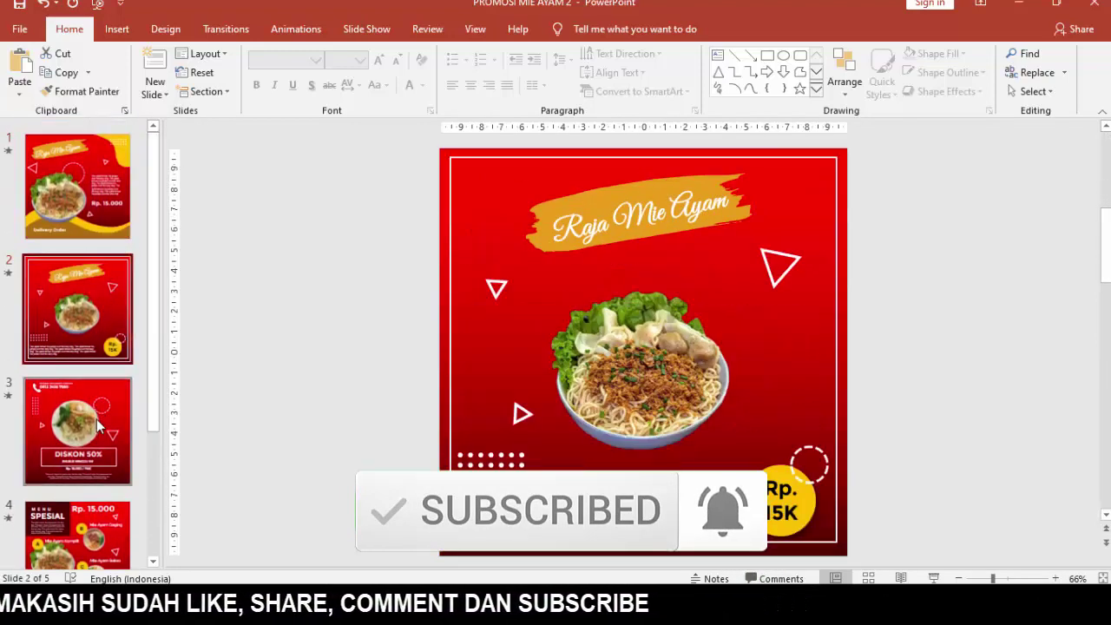
left_click(106, 423)
left_click(90, 503)
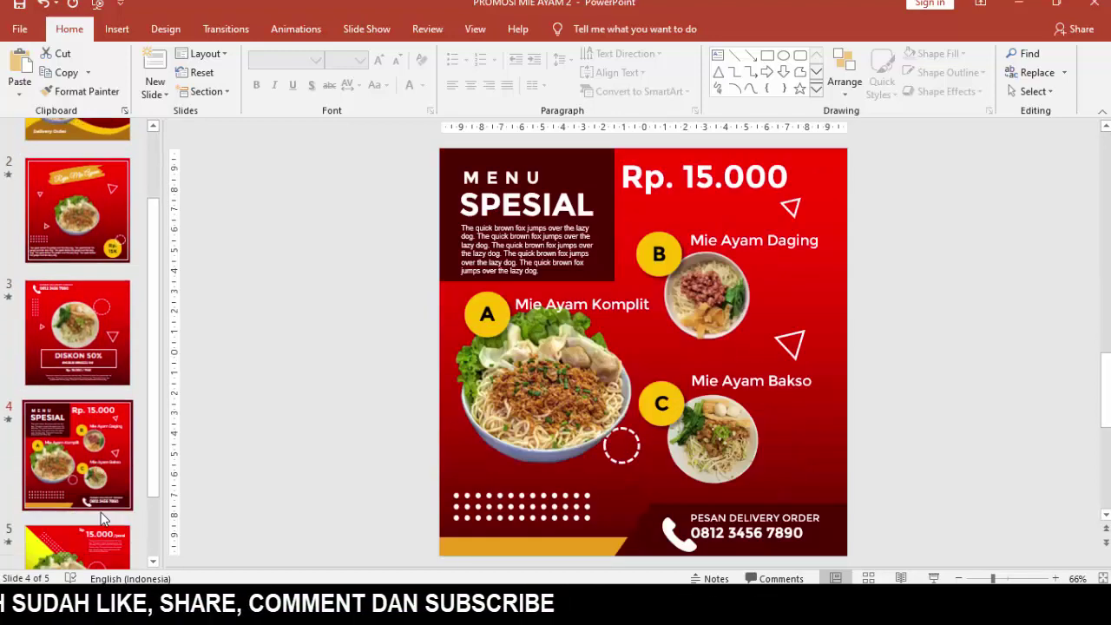
left_click(96, 525)
scroll(149, 390, "up", 5)
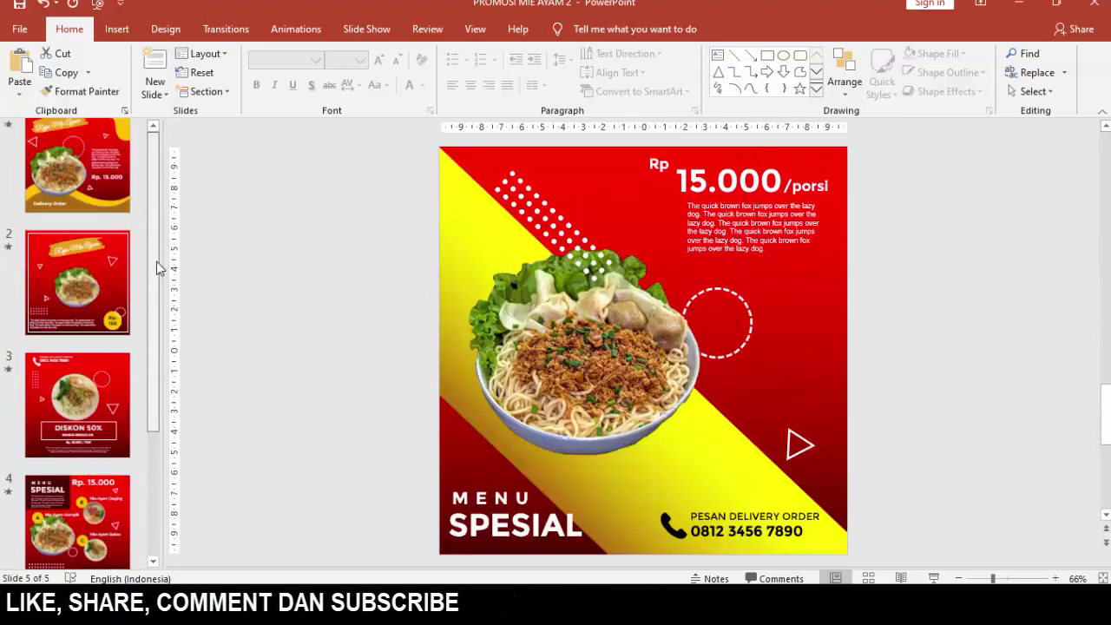
left_click(90, 213)
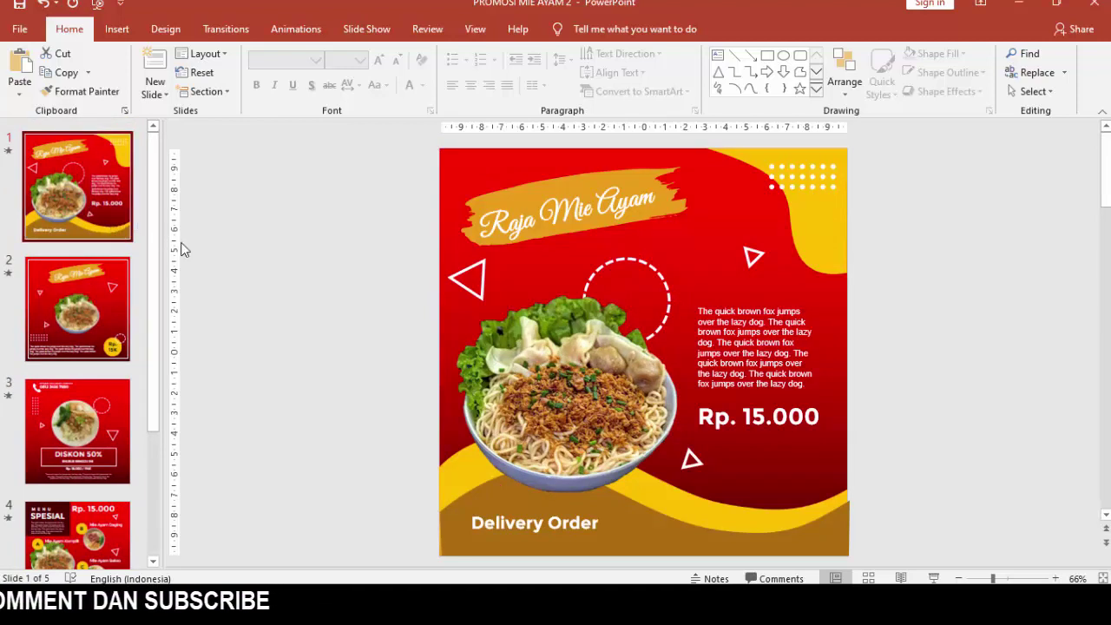
- Select slide 1's food photo and paragraph text, then bring up the slide's context menu beside it
left_click(503, 366)
left_click(784, 331)
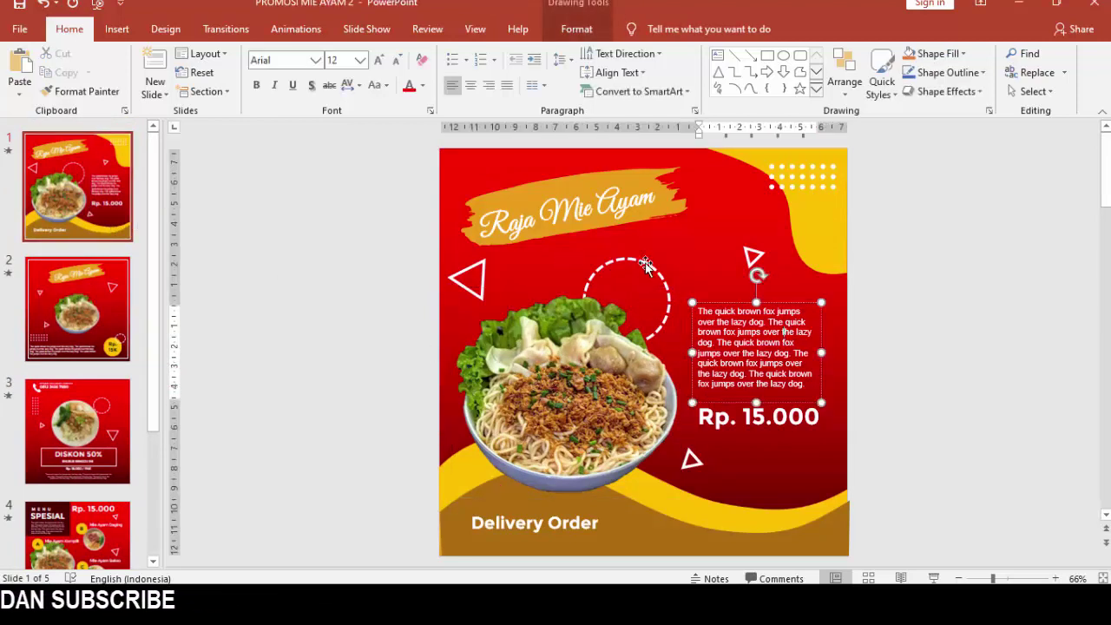
left_click(956, 192)
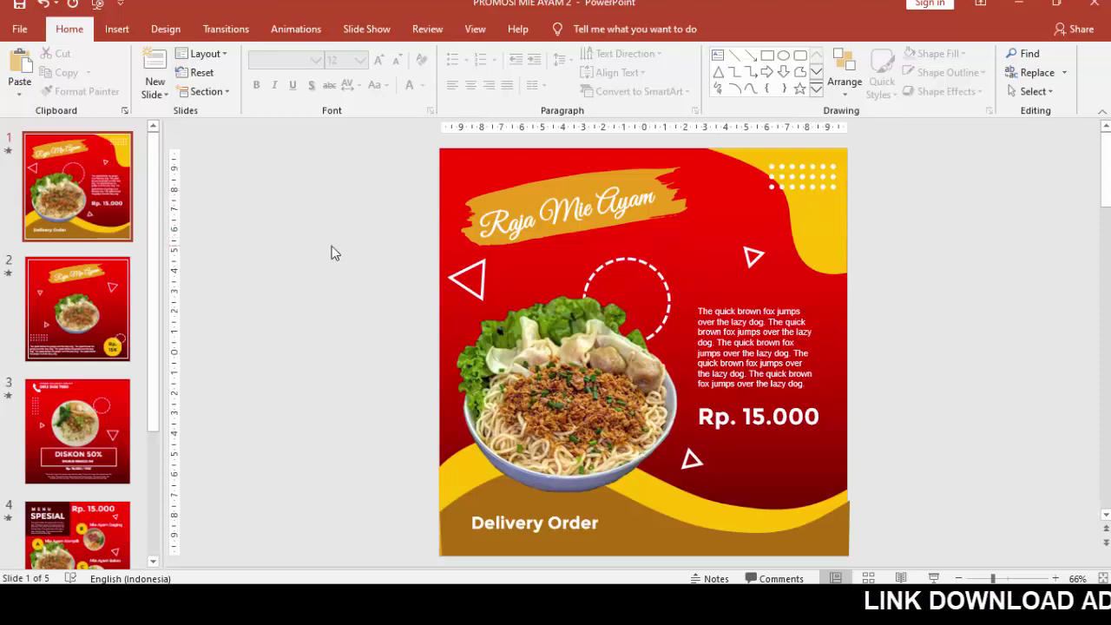
left_click(111, 204)
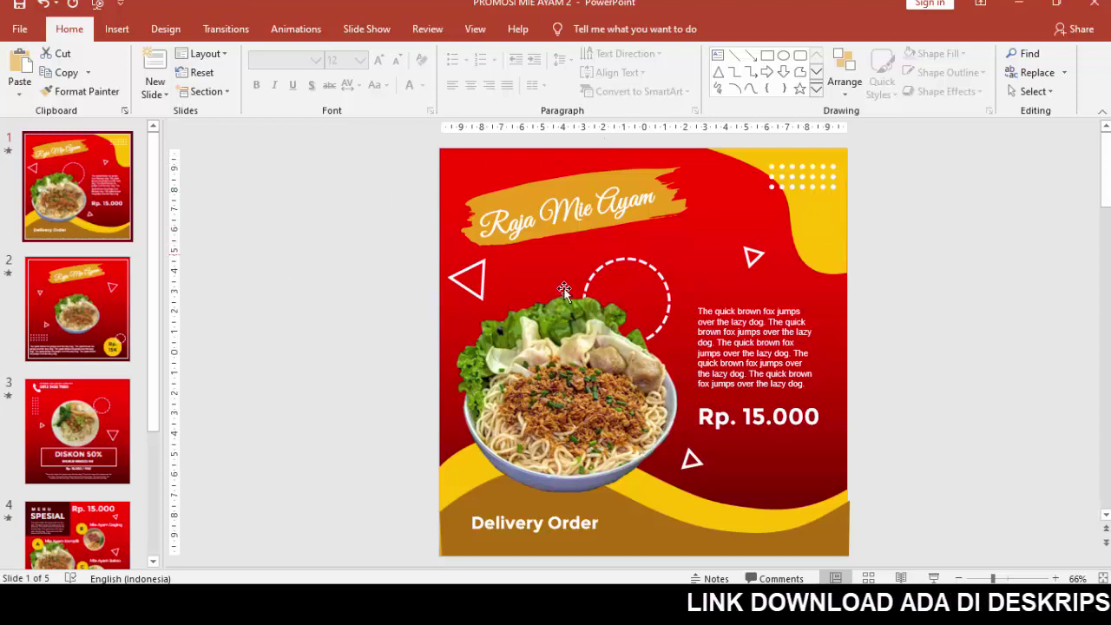
right_click(354, 163)
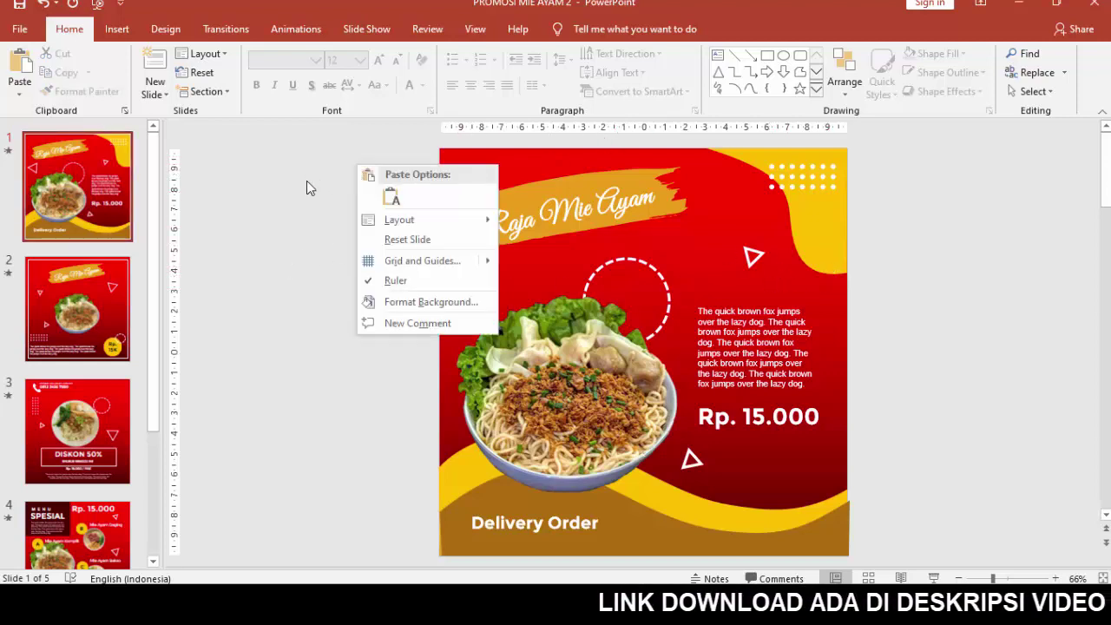
left_click(307, 217)
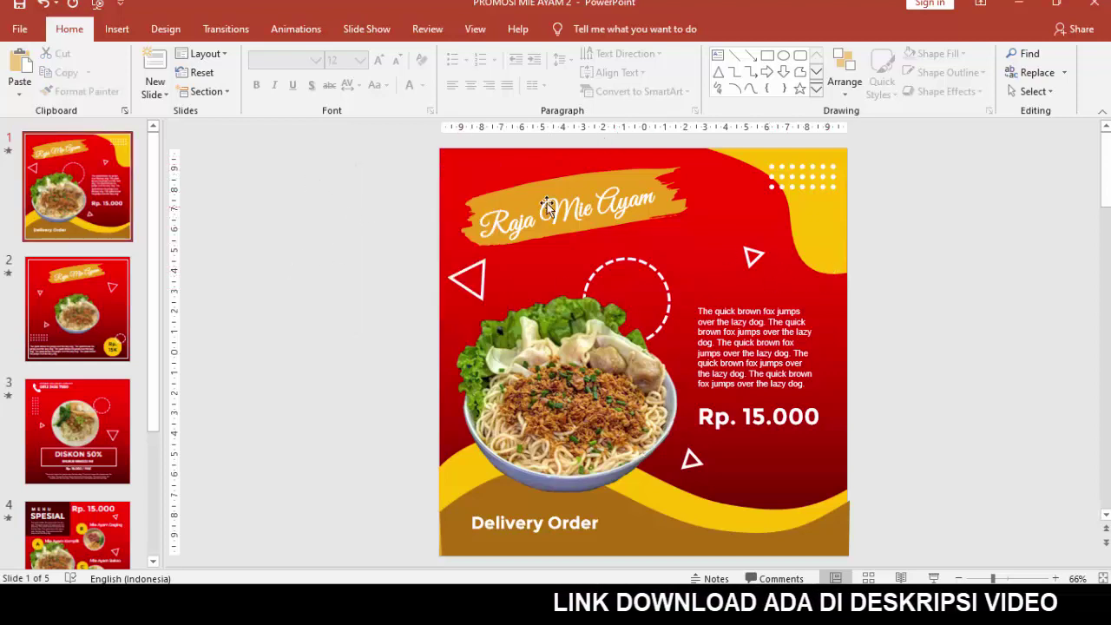
right_click(884, 202)
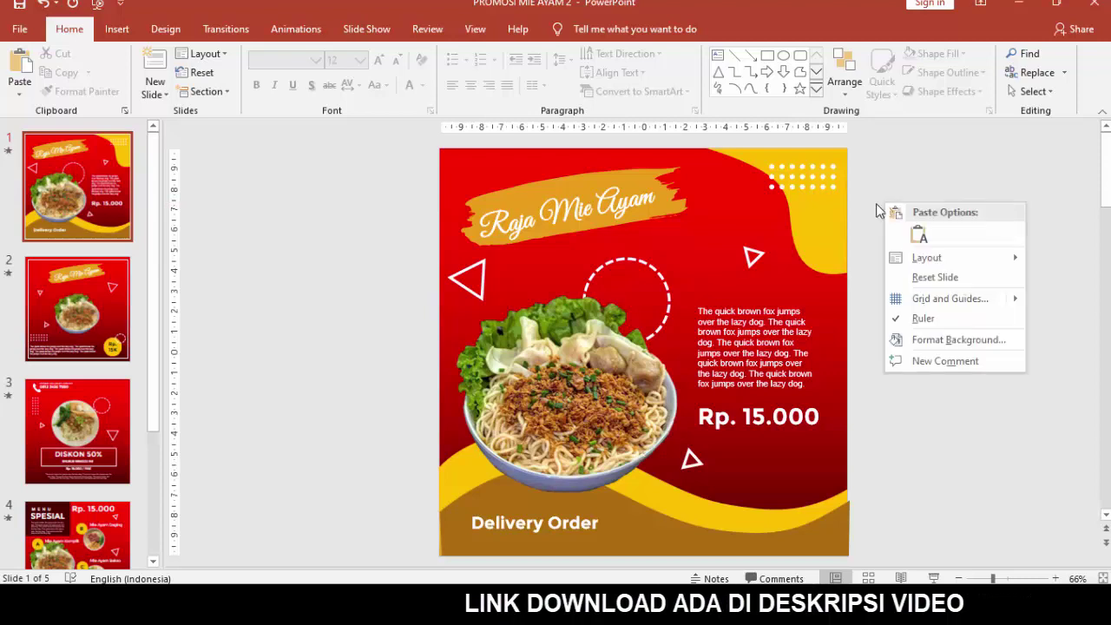
- Open Format Background for slide 1, try light blue on a gradient stop, then revert it
left_click(925, 339)
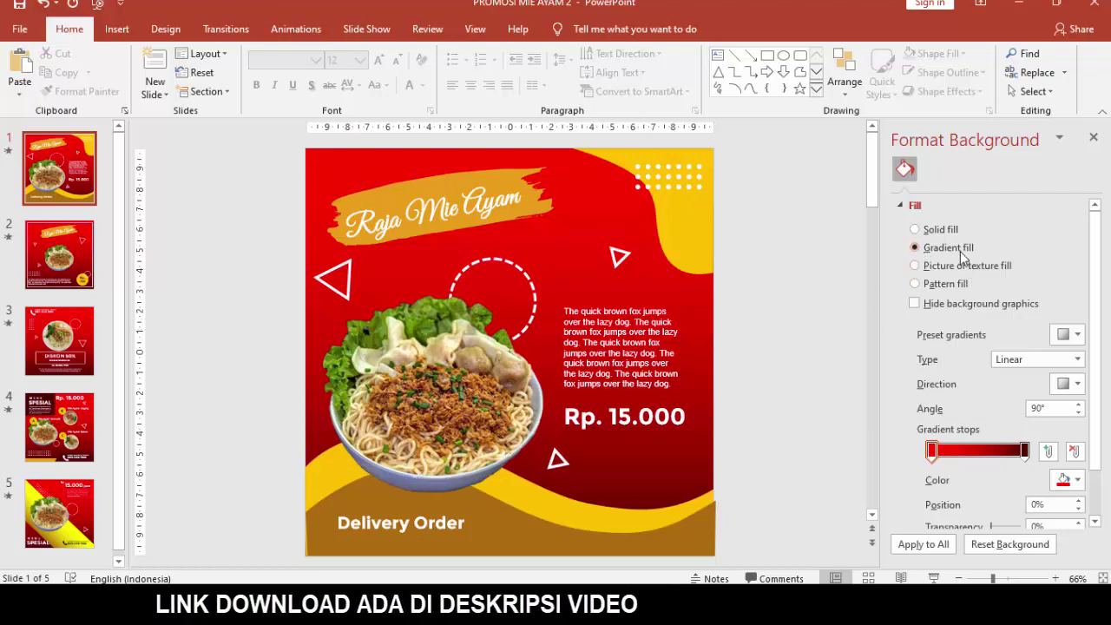
scroll(1099, 356, "down", 2)
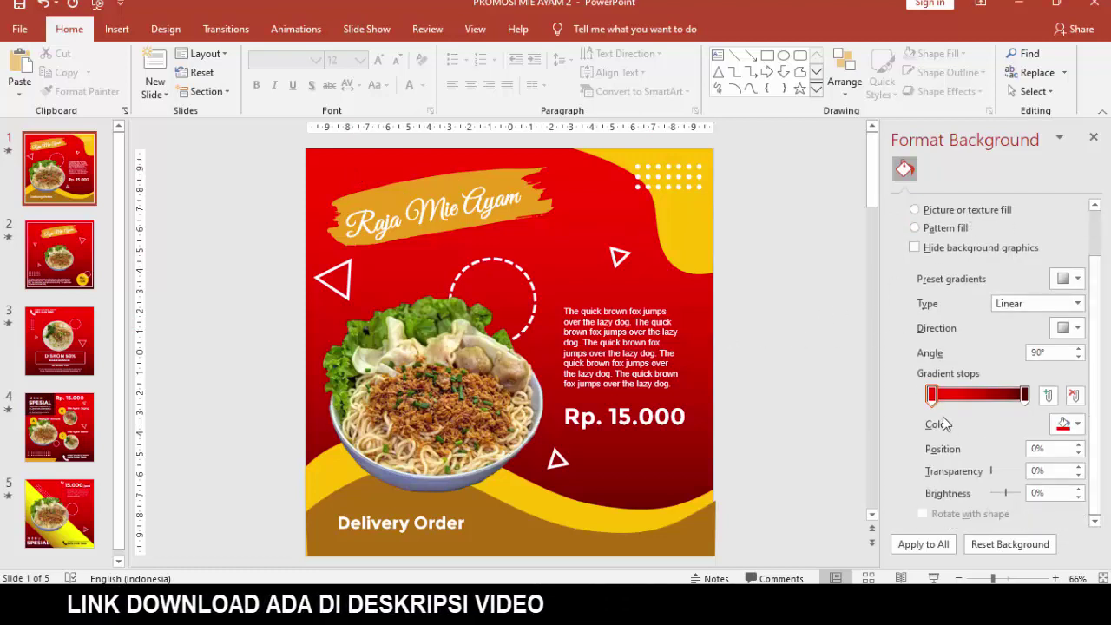
left_click(1024, 395)
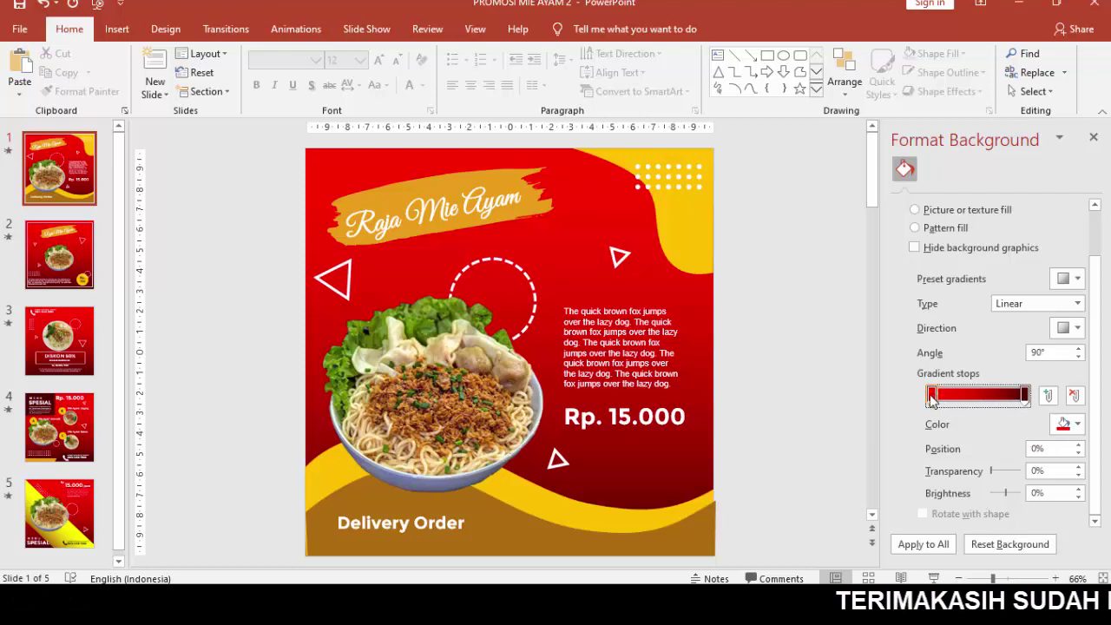
left_click(1064, 425)
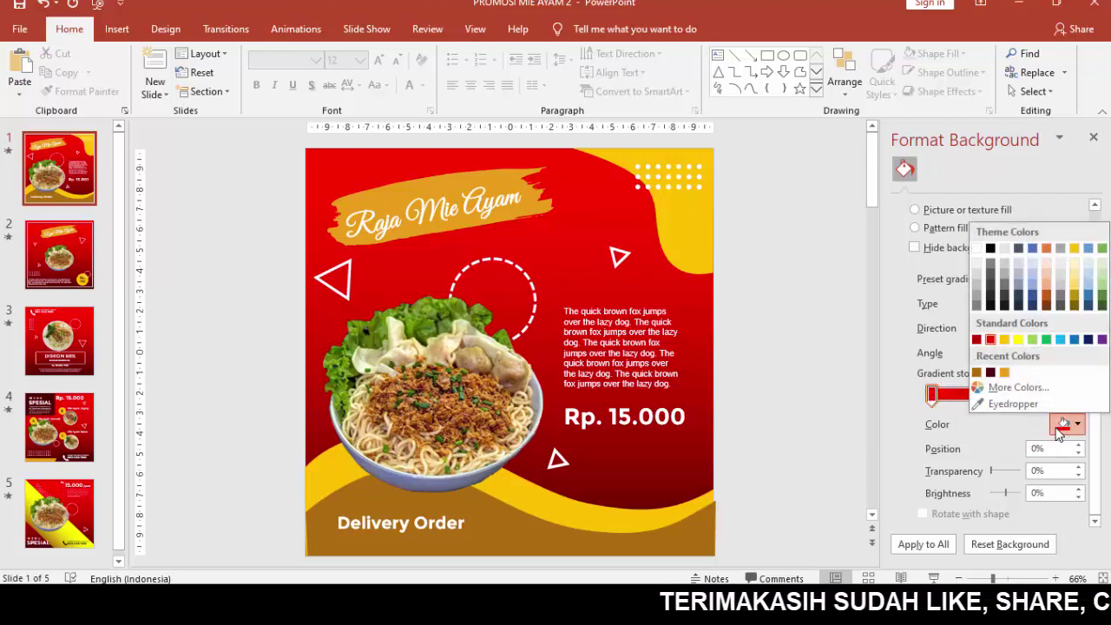
left_click(1060, 339)
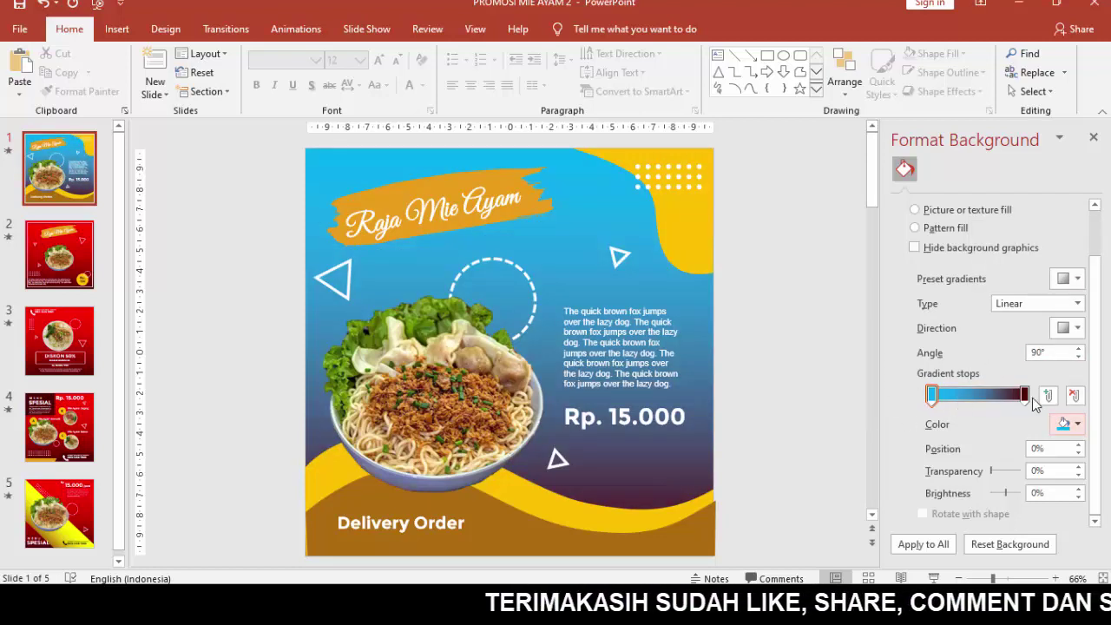
left_click(1064, 425)
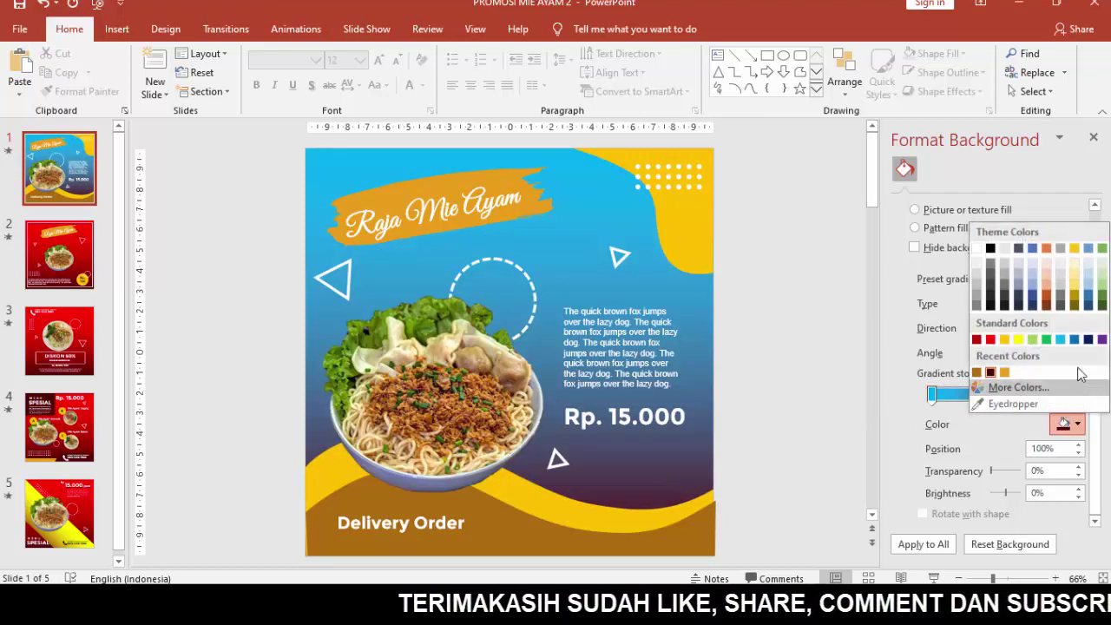
key("Escape")
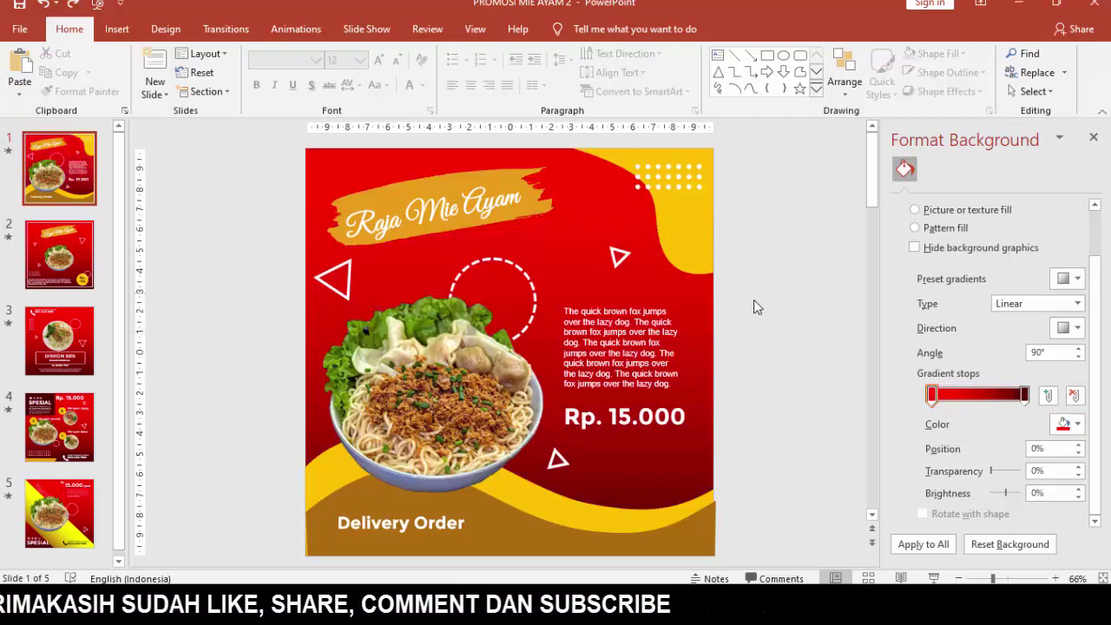
left_click(682, 248)
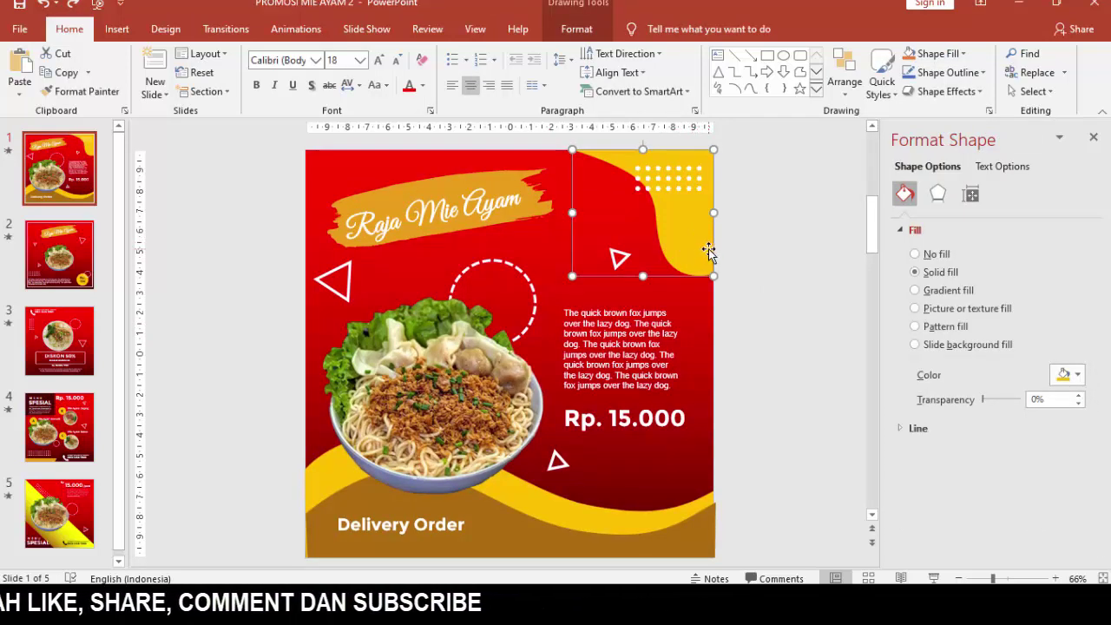
key("Delete")
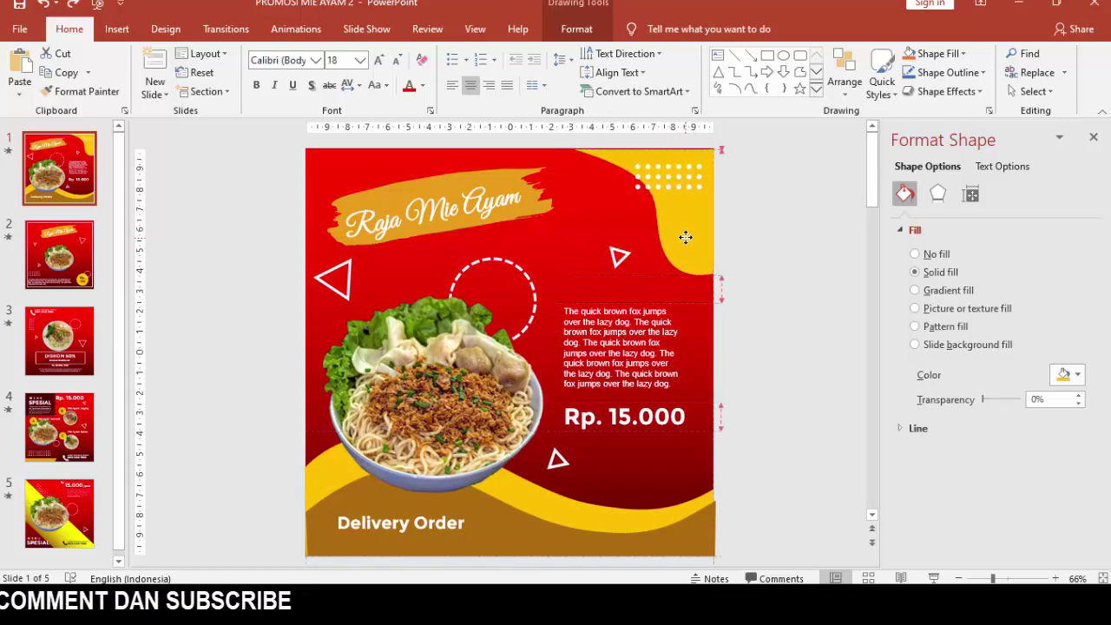
left_click(686, 237)
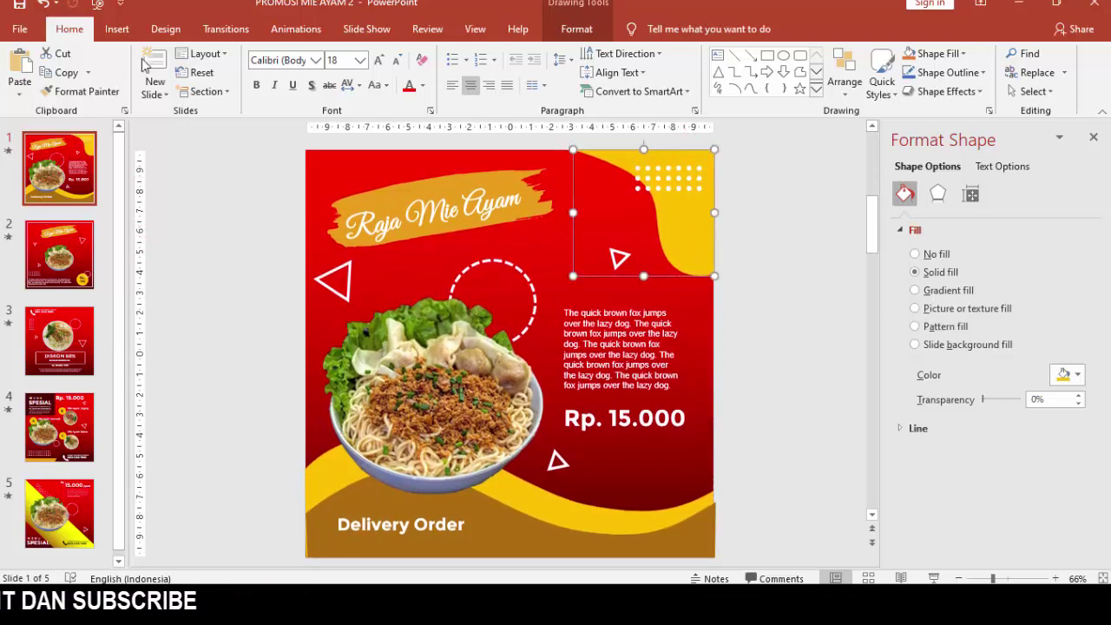
left_click(117, 28)
left_click(258, 71)
left_click(303, 134)
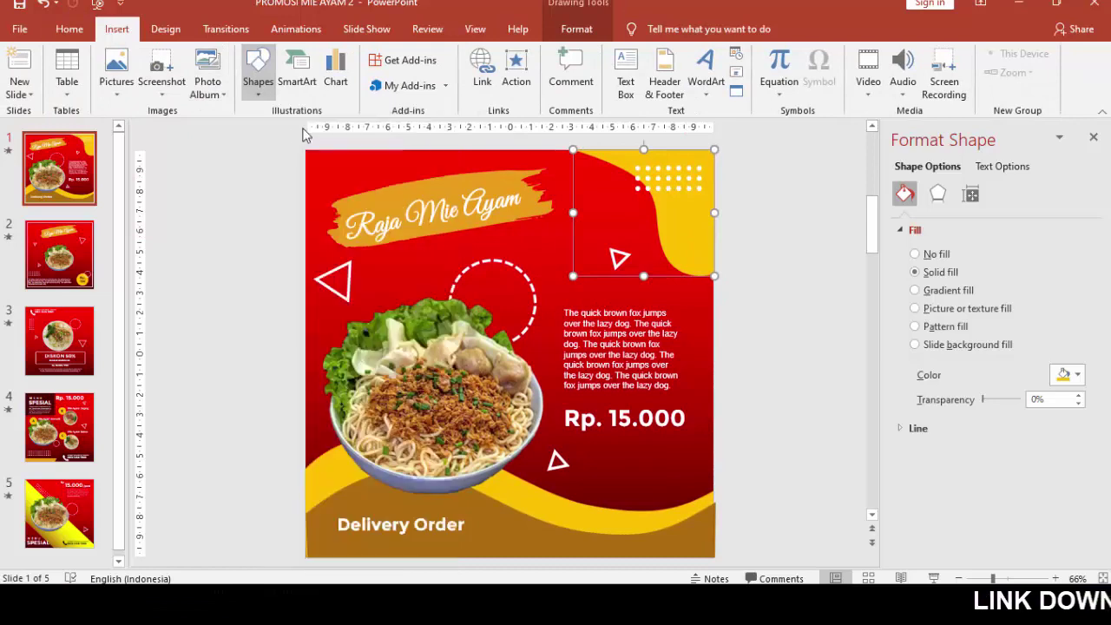
left_click_drag(728, 149, 820, 276)
right_click(792, 233)
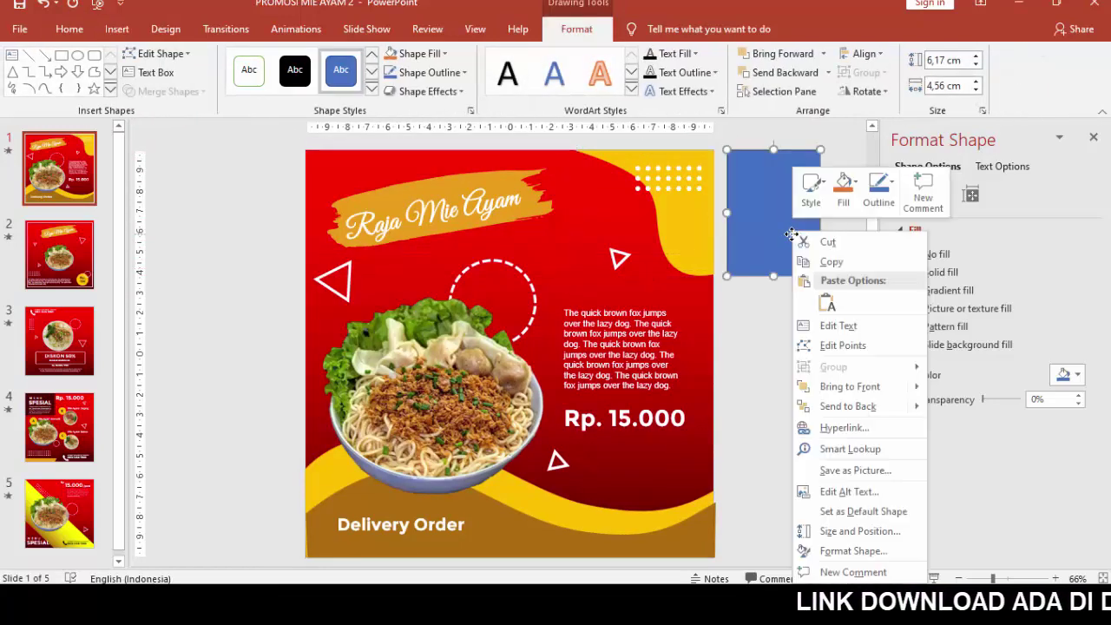
left_click(827, 347)
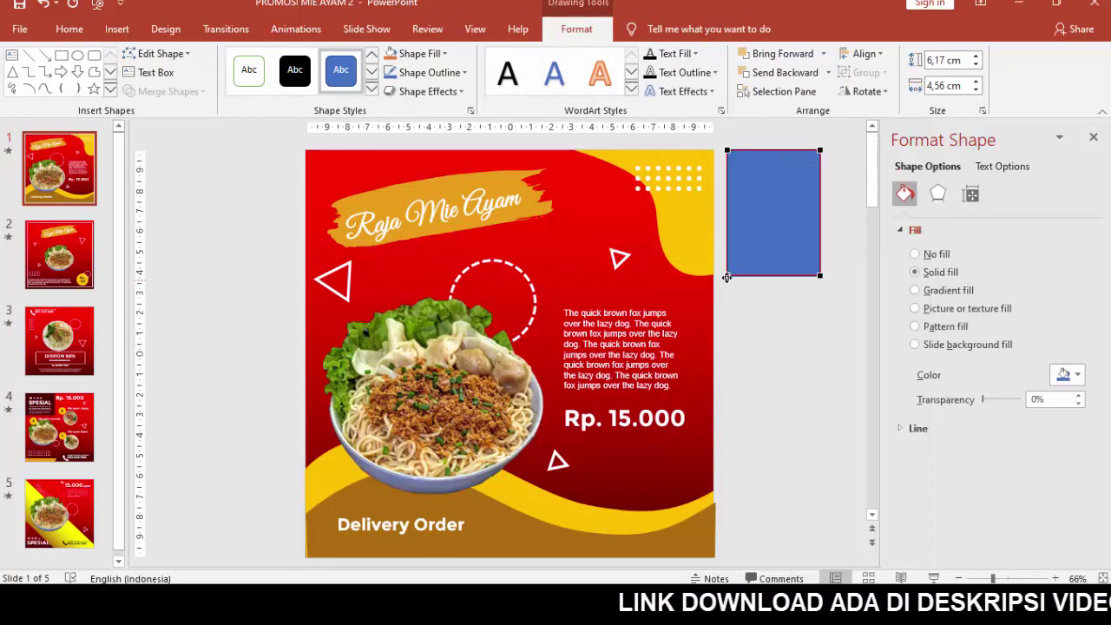
left_click_drag(768, 207, 766, 245)
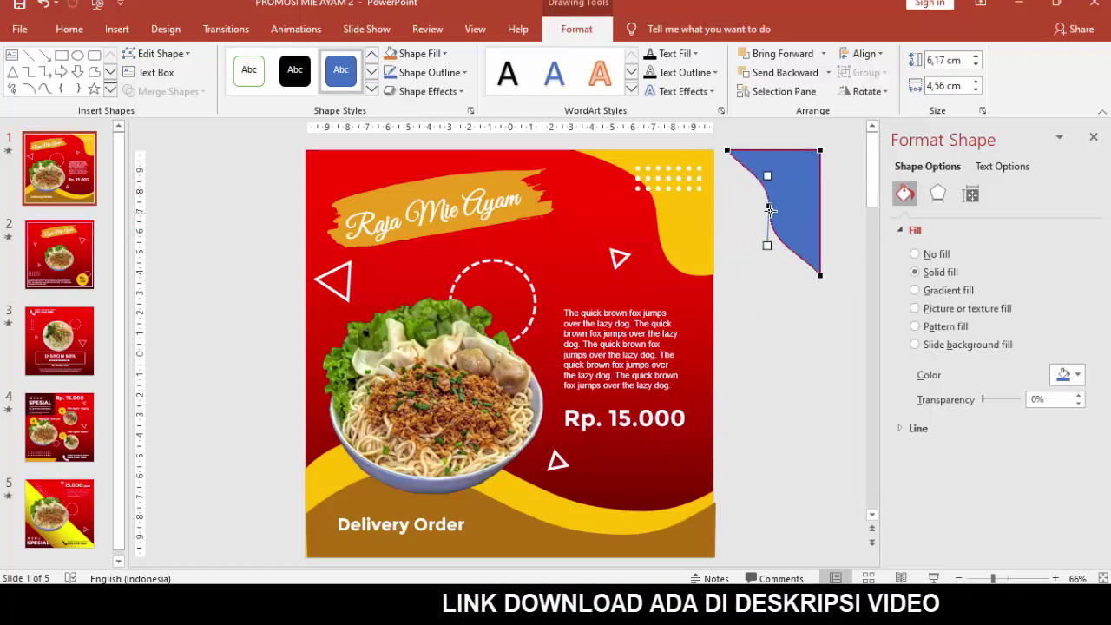
right_click(770, 205)
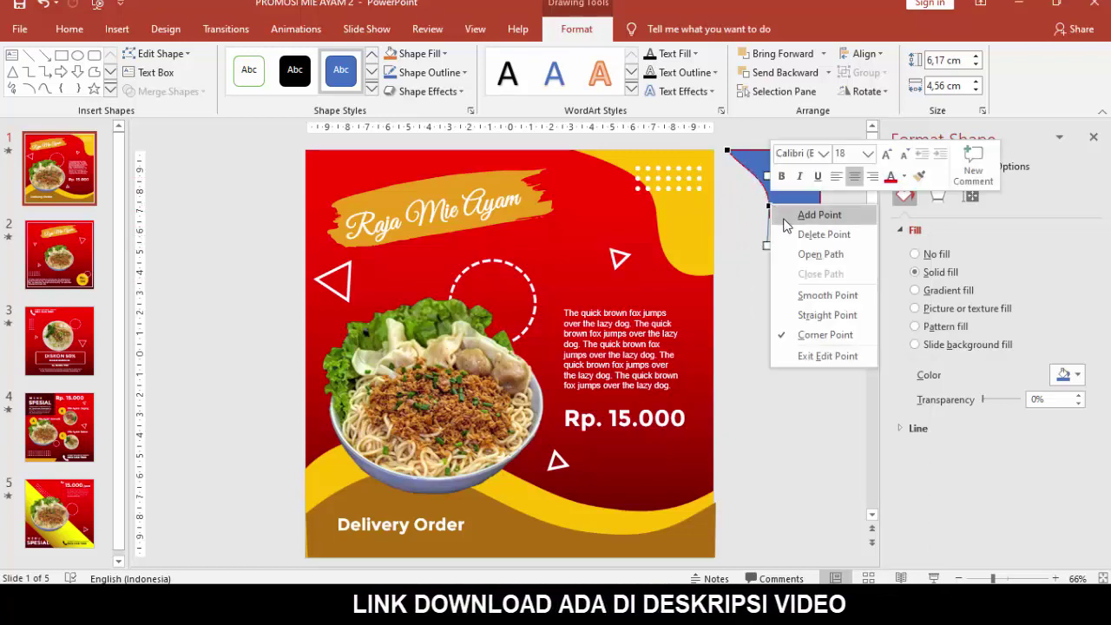
left_click(799, 296)
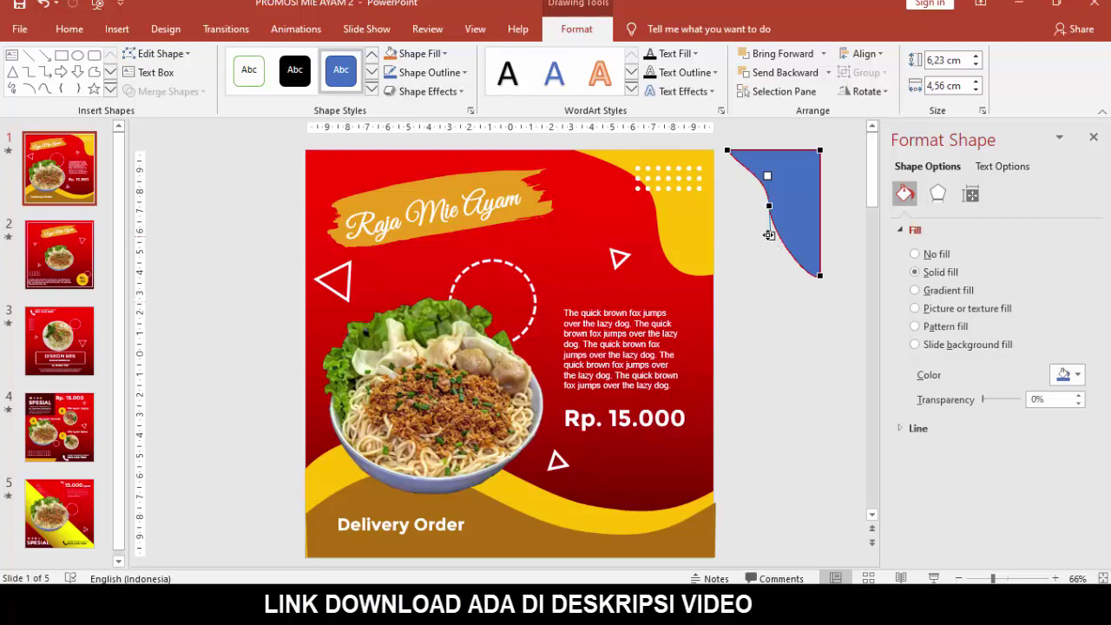
left_click_drag(770, 237, 747, 260)
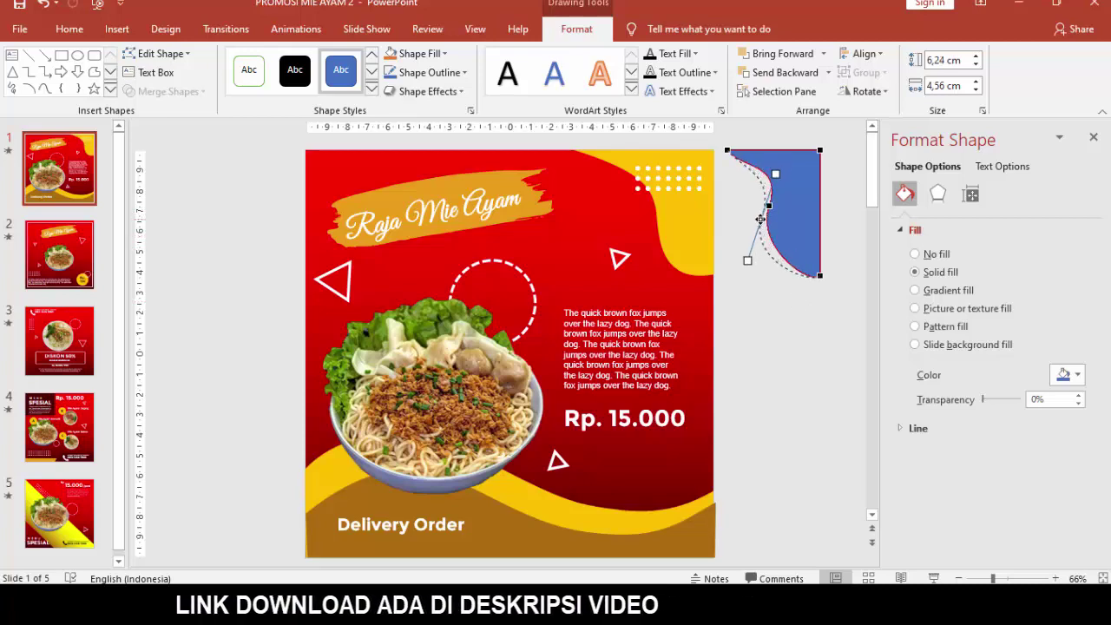
left_click(783, 299)
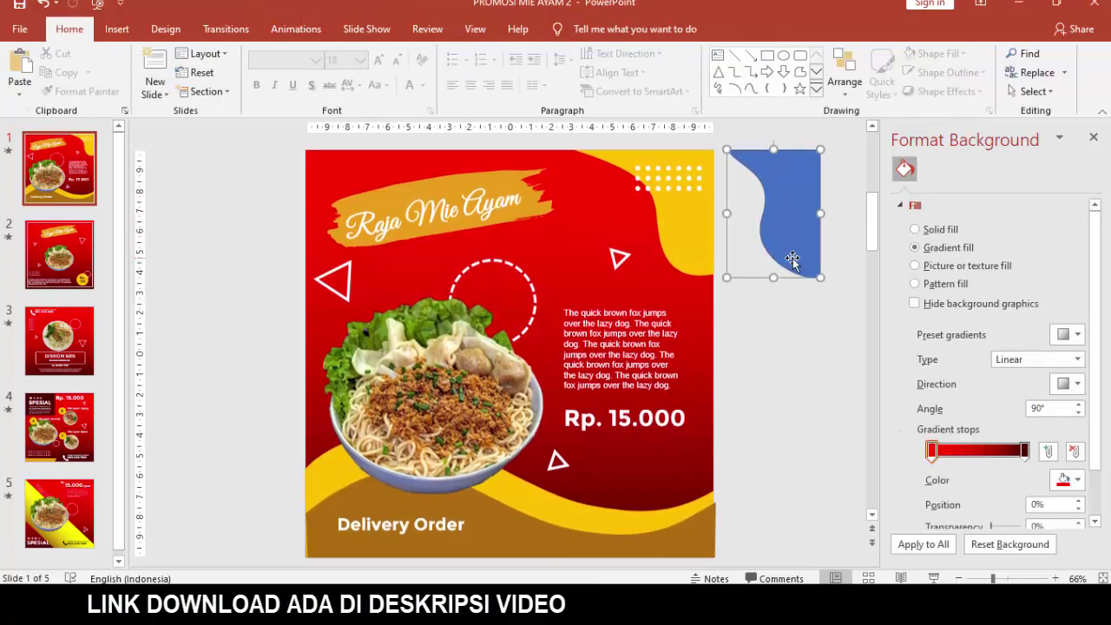
left_click(786, 256)
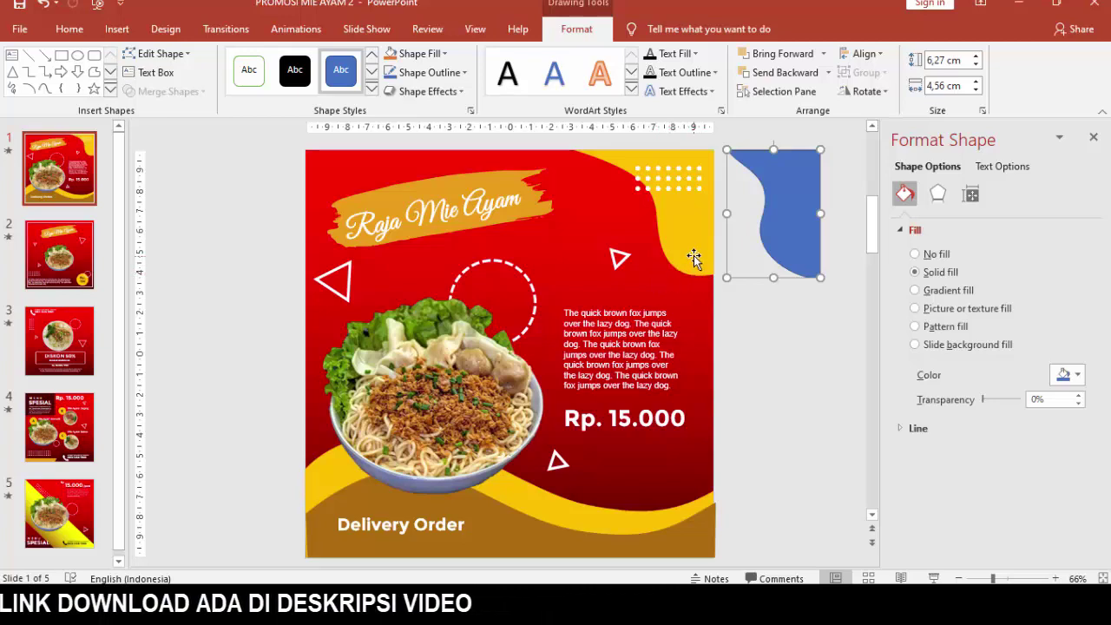
key("Delete")
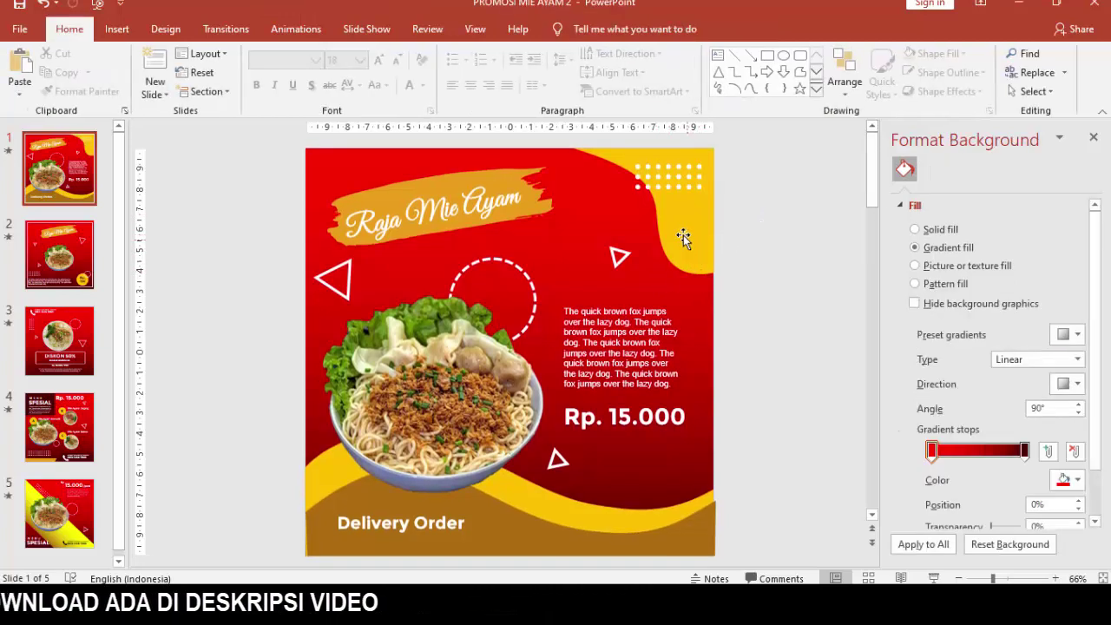
left_click(655, 276)
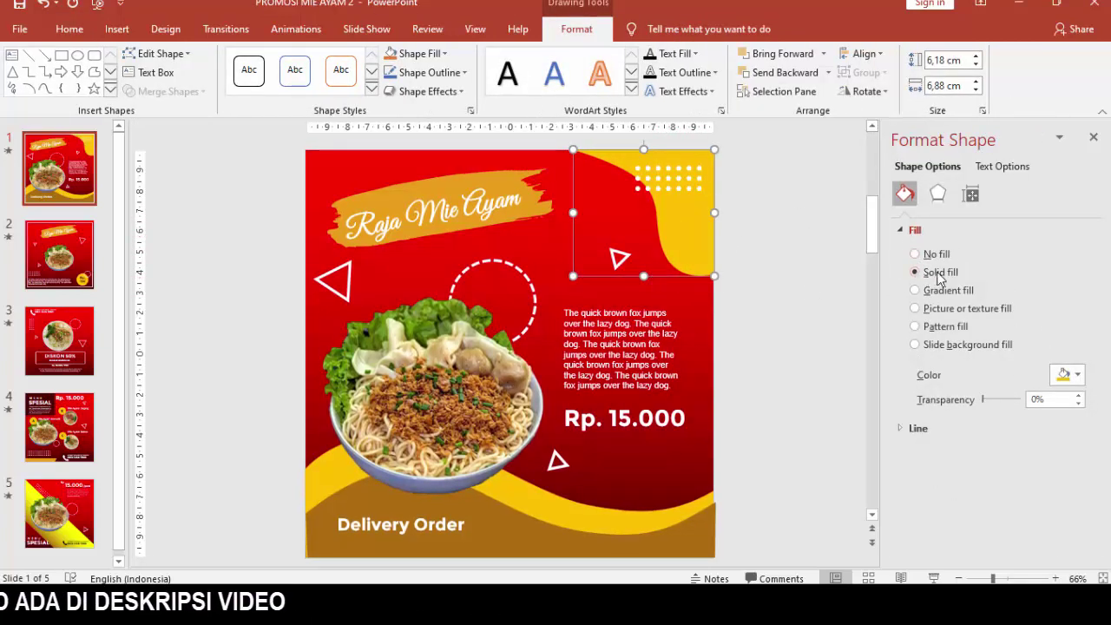
left_click(1064, 377)
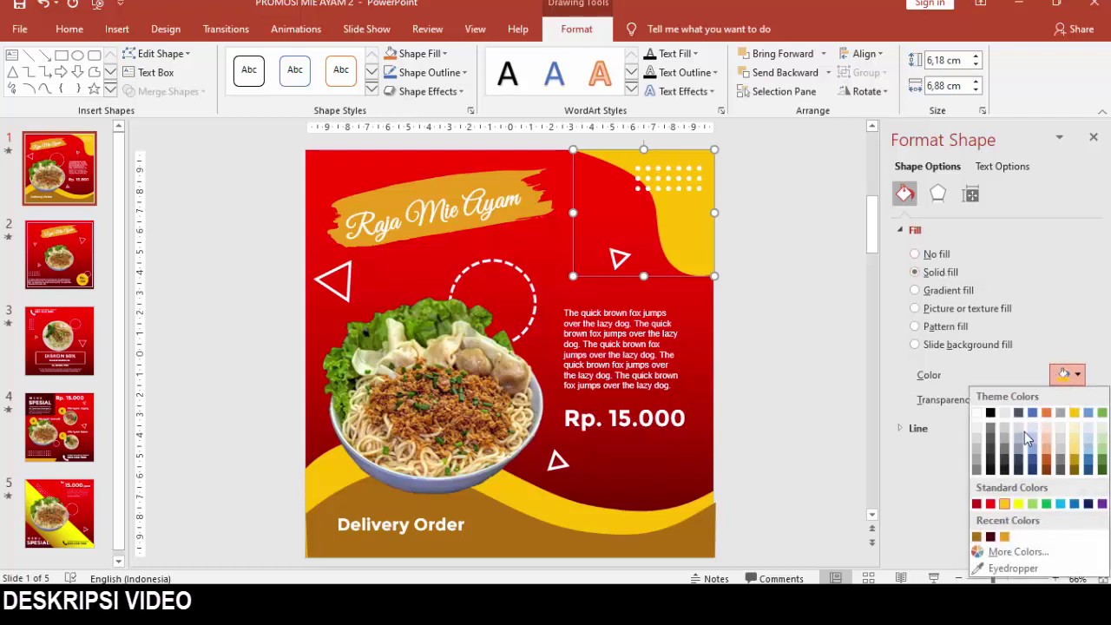
left_click(1060, 504)
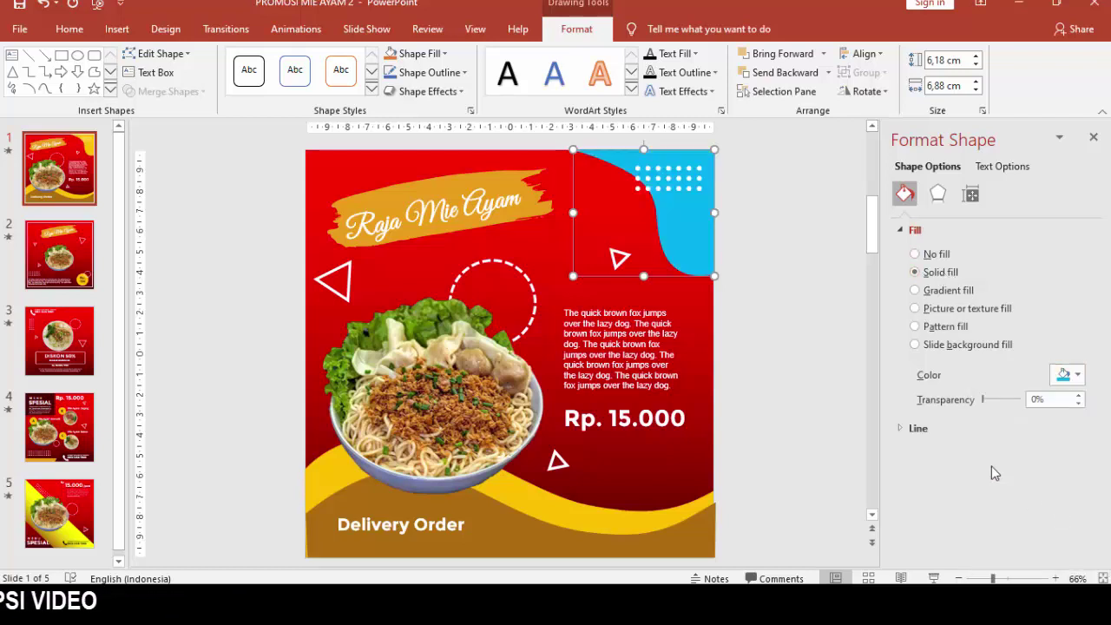
left_click(1061, 377)
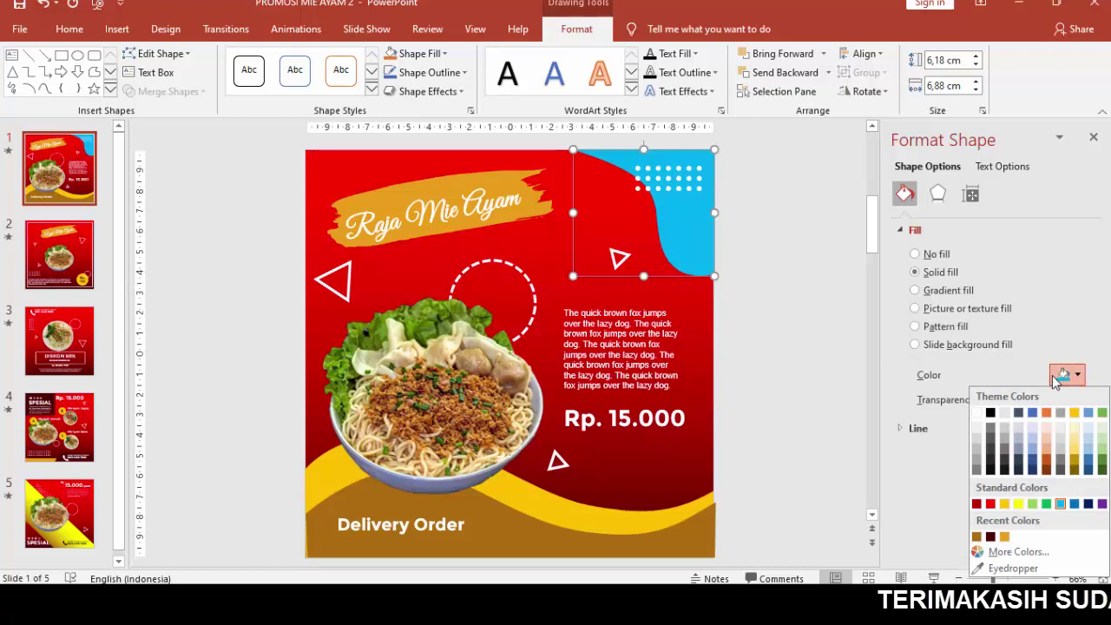
left_click(829, 400)
key("ctrl+z")
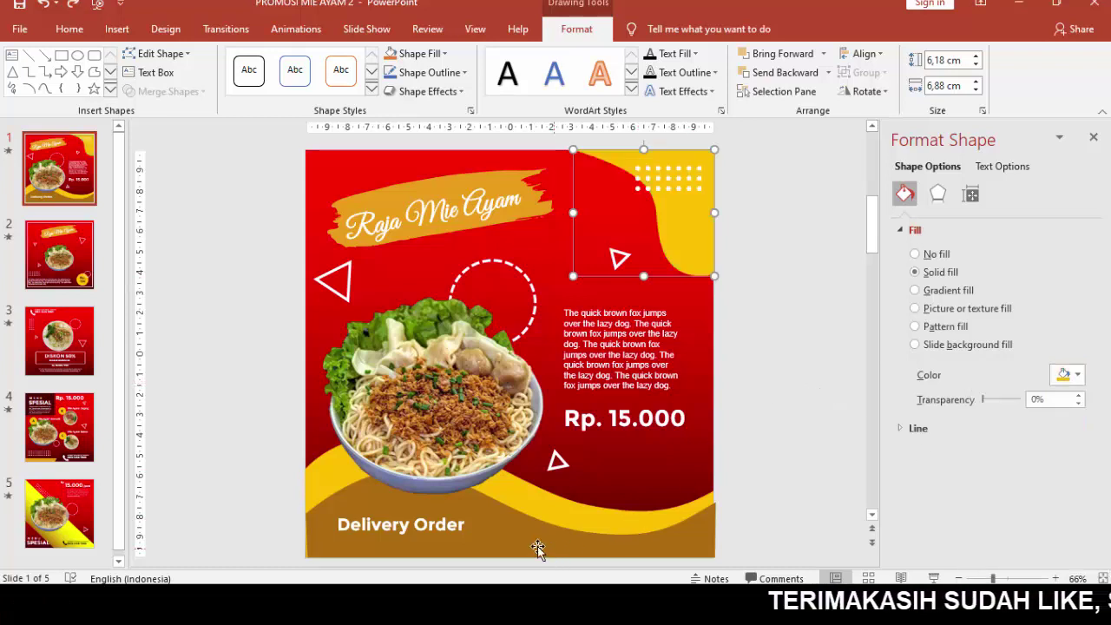
left_click(539, 548)
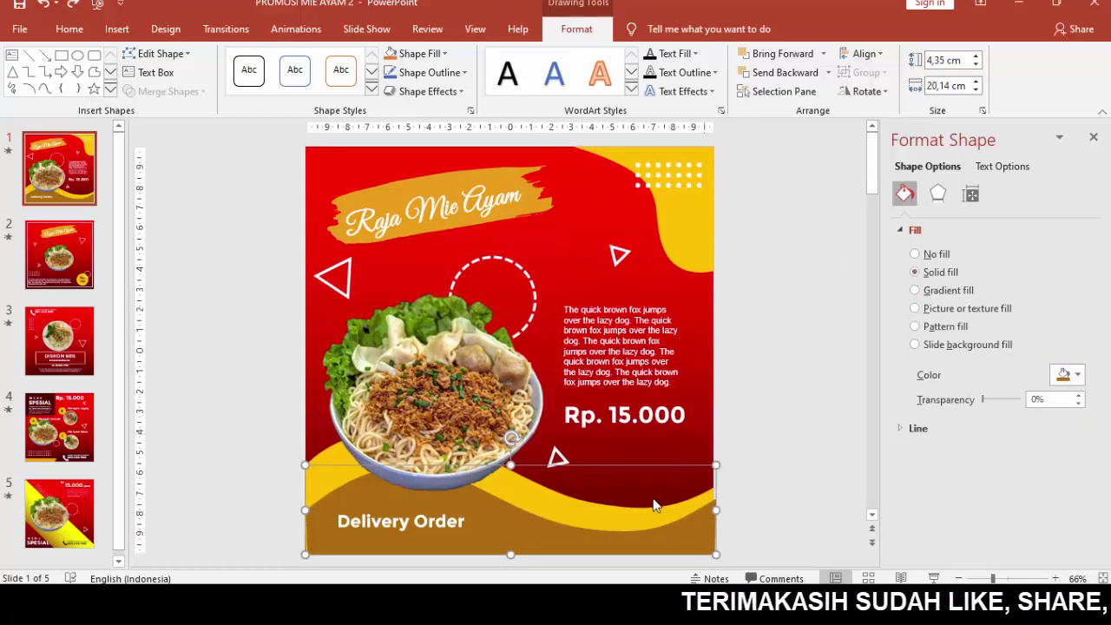
left_click(529, 489)
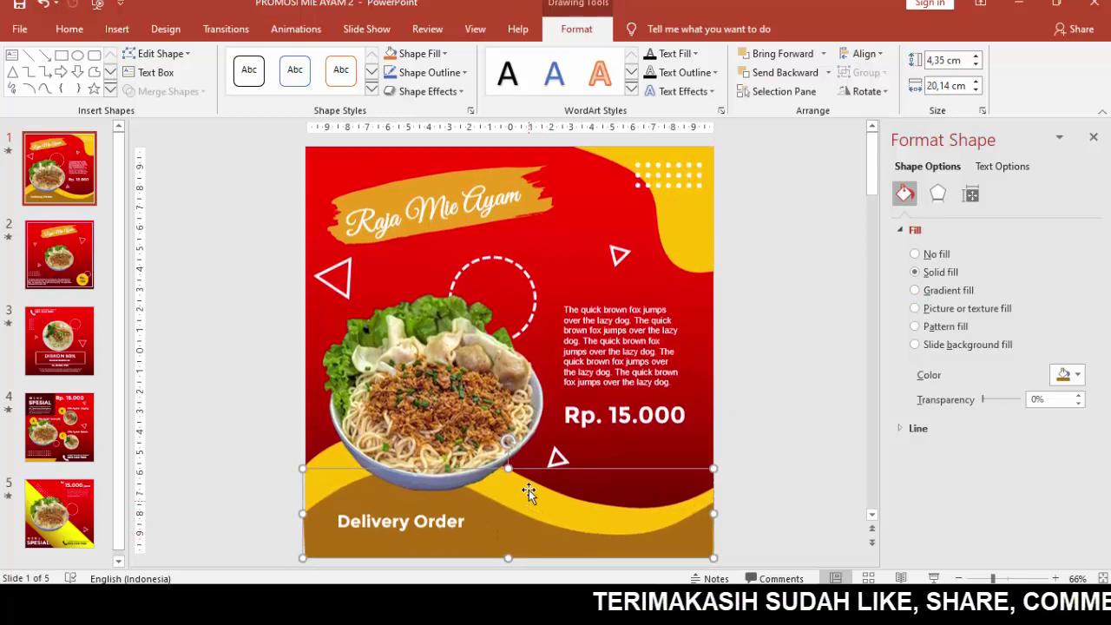
mouse_move(613, 512)
left_mouse_down()
mouse_move(606, 496)
mouse_move(608, 508)
left_mouse_up()
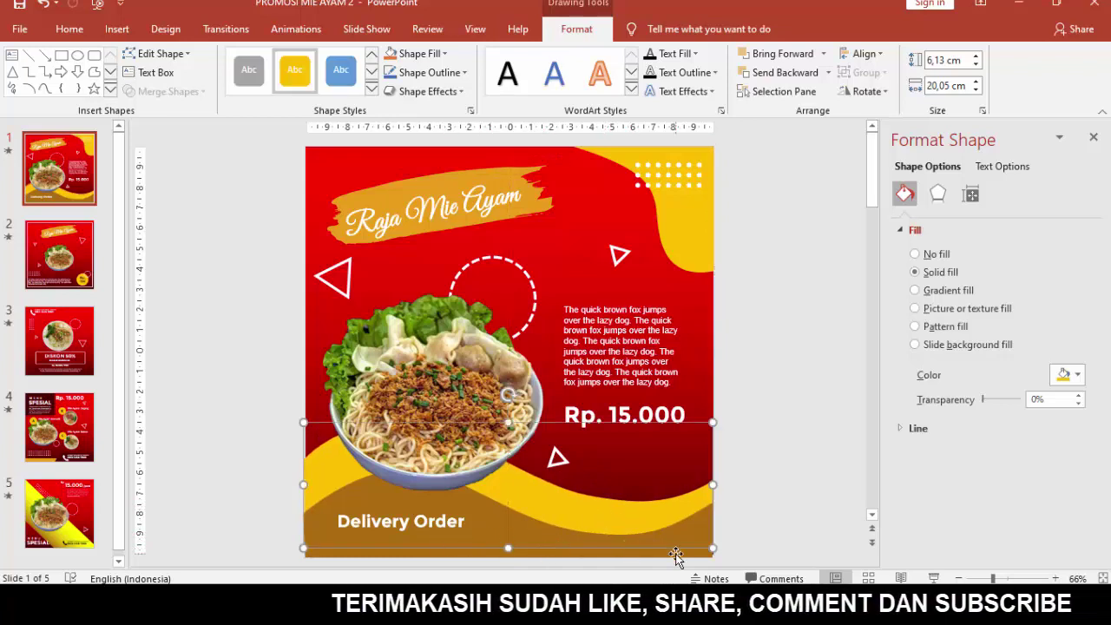
left_click_drag(673, 553, 666, 550)
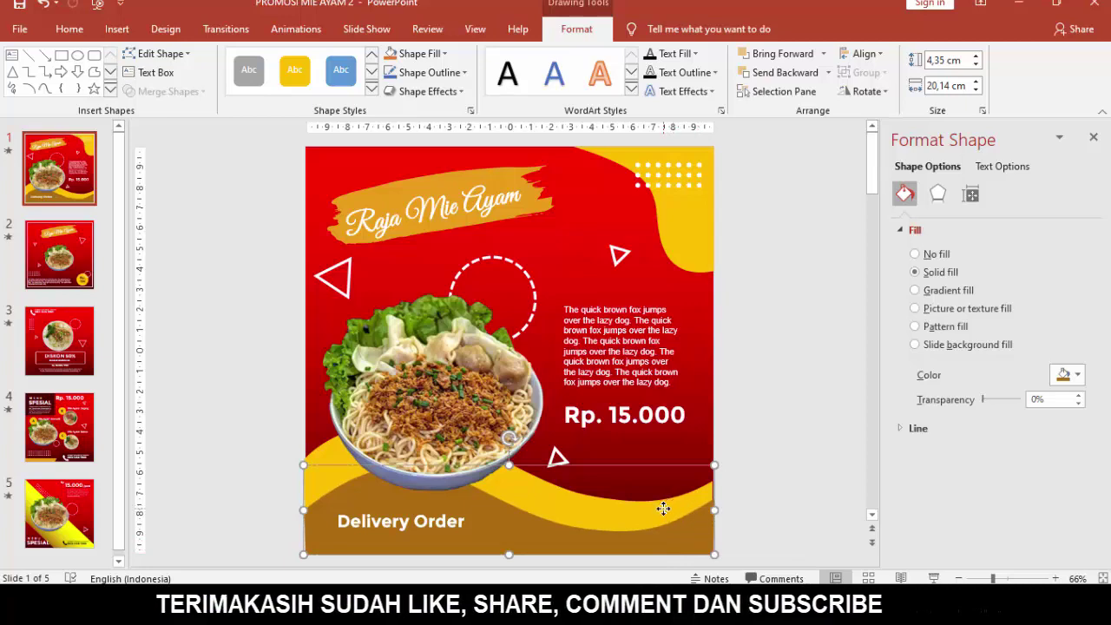
key("ctrl+z")
left_click(1076, 375)
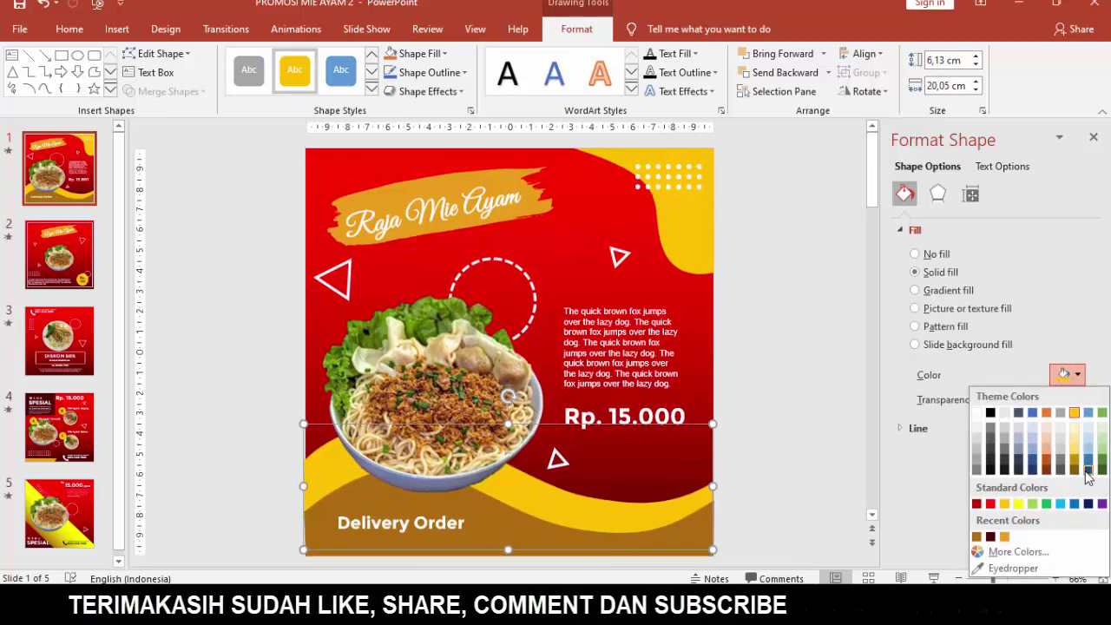
left_click(1060, 503)
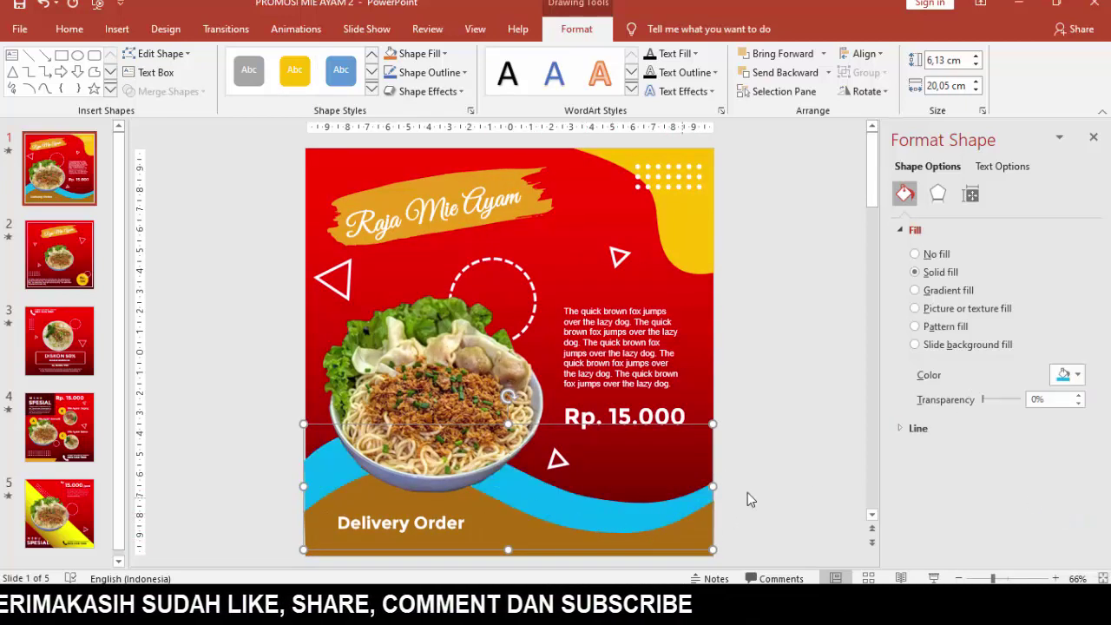
key("ctrl+y")
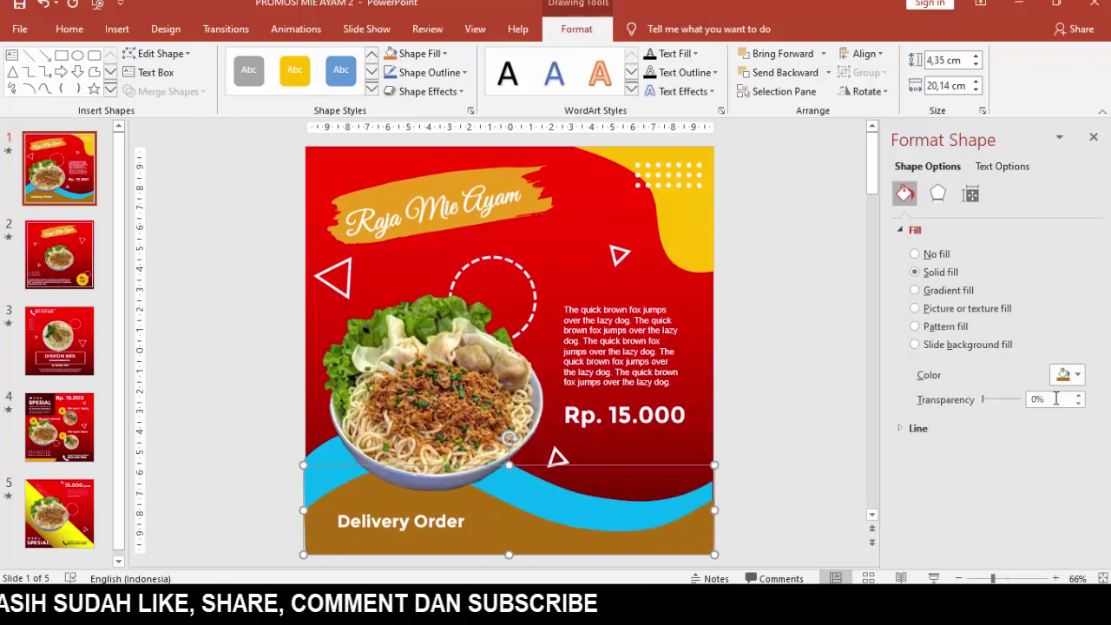
left_click(1073, 380)
key("ctrl+z")
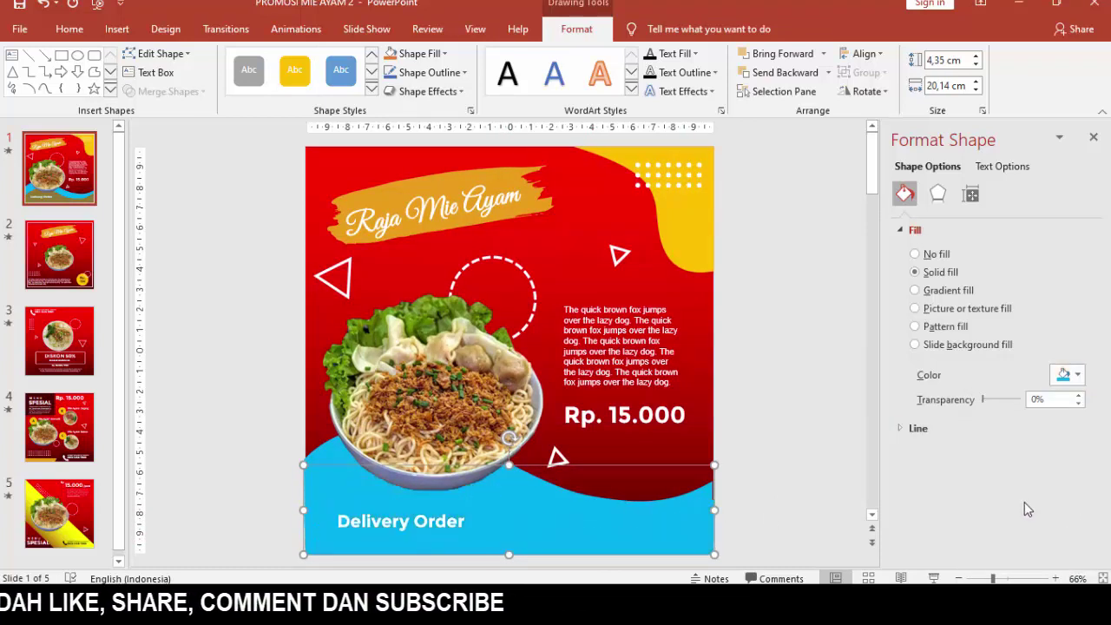
left_click(1069, 379)
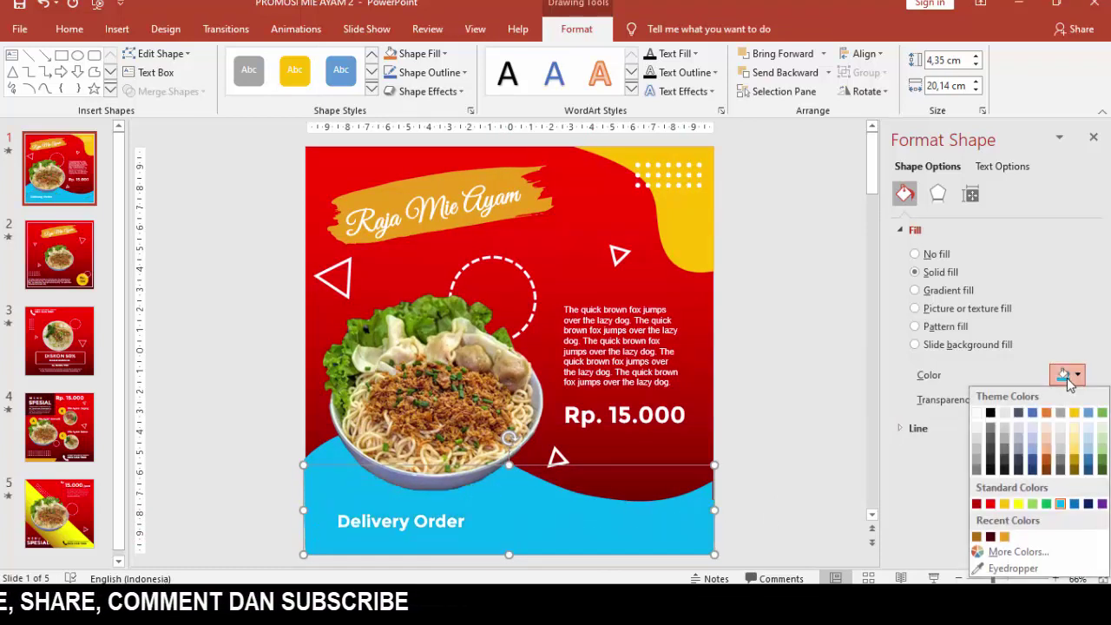
left_click(991, 550)
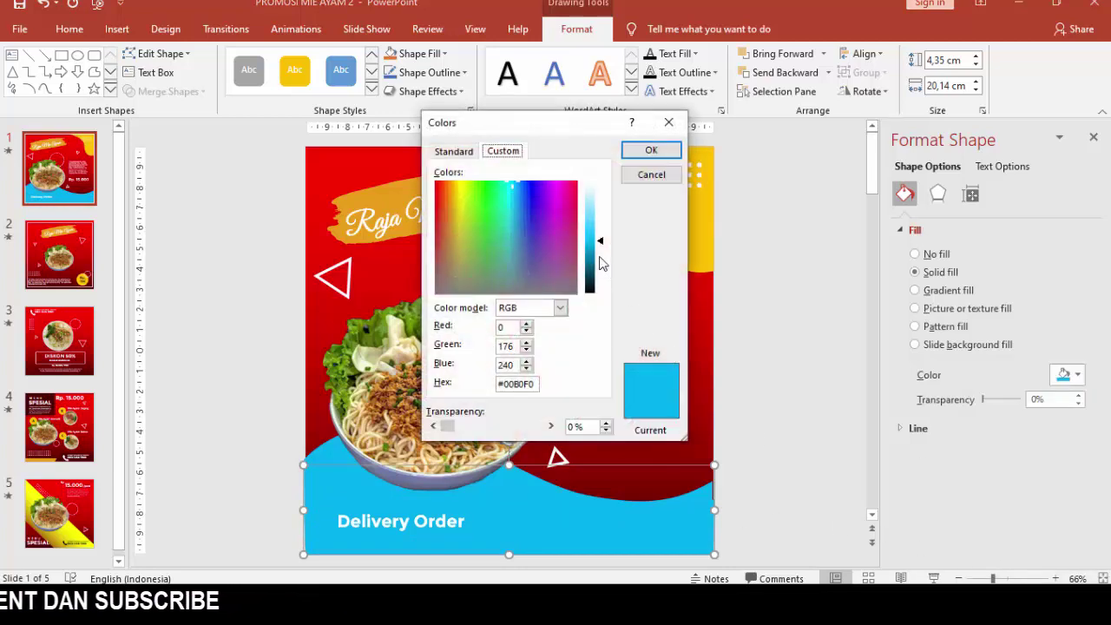
left_click_drag(598, 242, 595, 259)
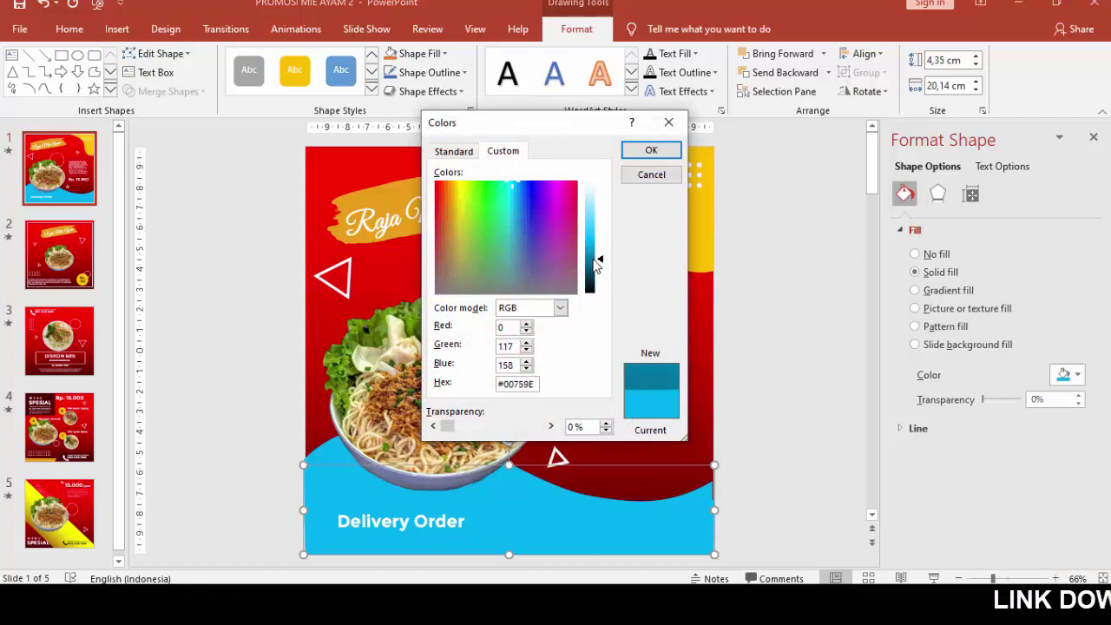
left_click(651, 151)
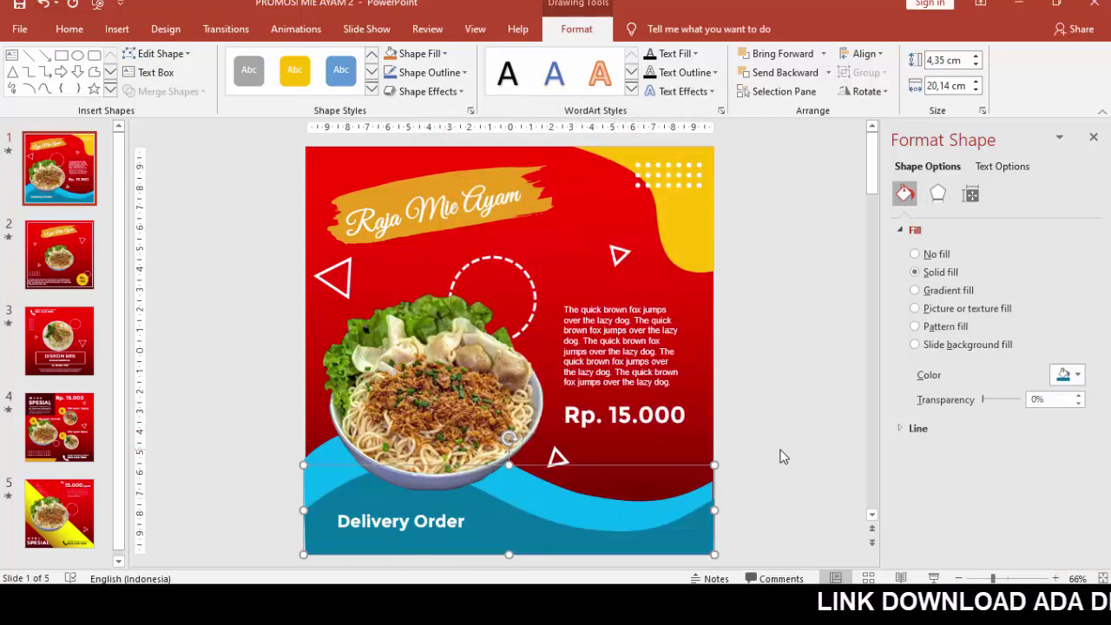
key("ctrl+z")
key("ctrl+z")
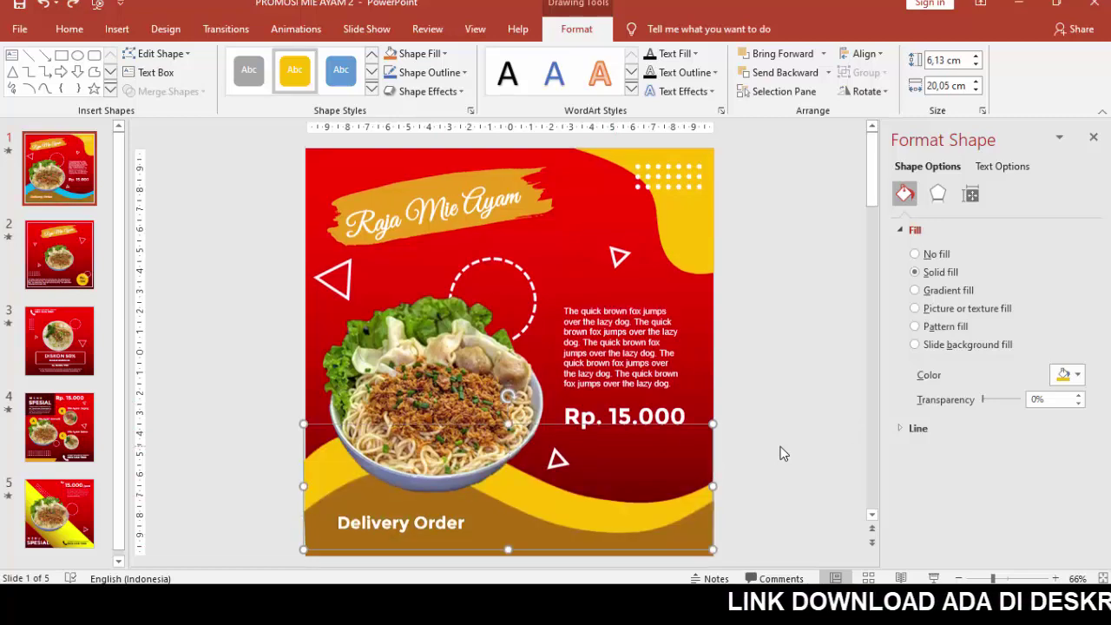
left_click(747, 440)
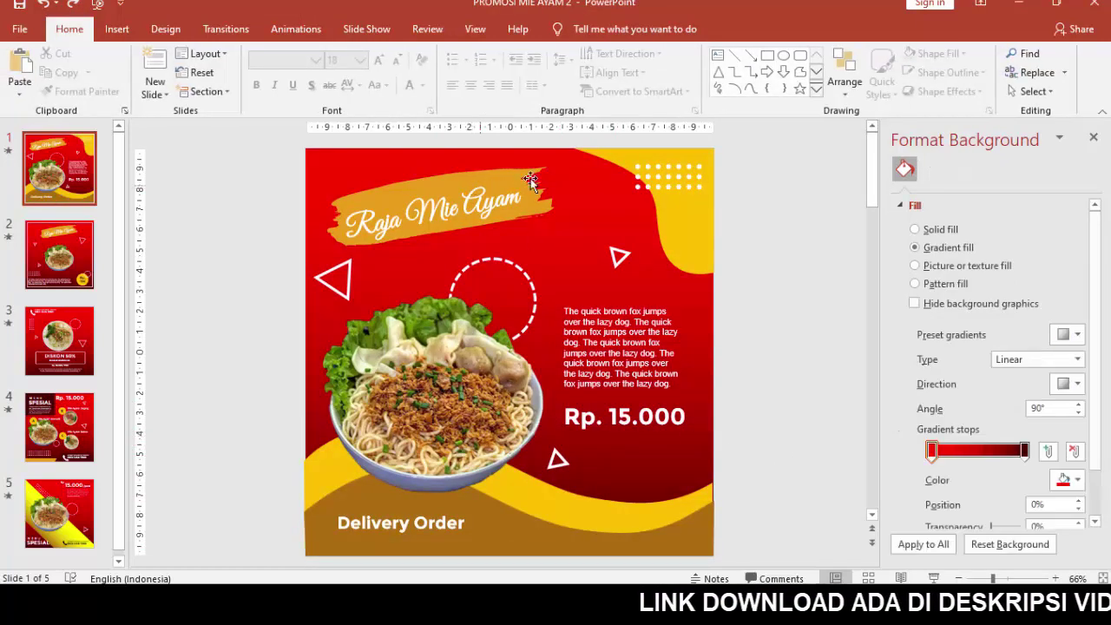
left_click(479, 173)
left_click(461, 171)
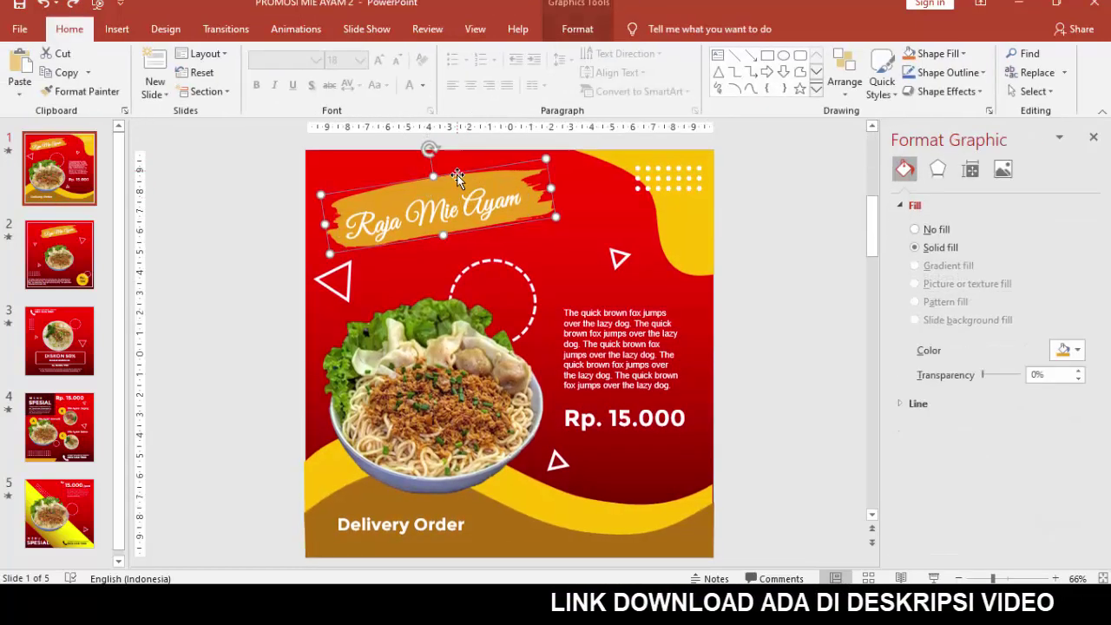
mouse_move(461, 171)
left_mouse_down()
mouse_move(435, 179)
mouse_move(452, 174)
left_mouse_up()
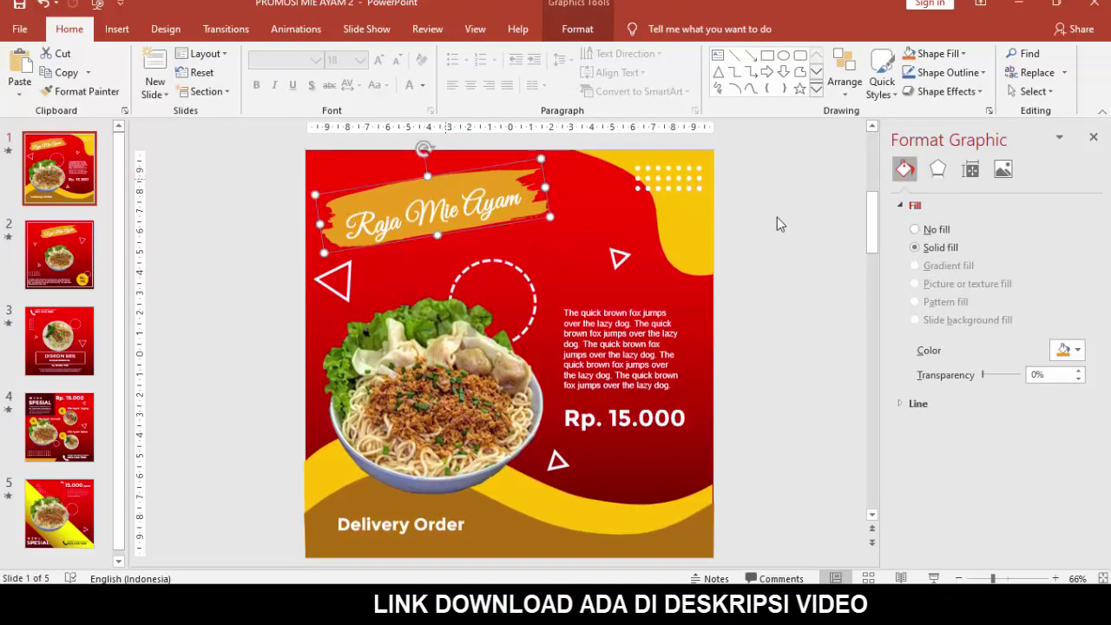
left_click(1066, 350)
left_click(1033, 388)
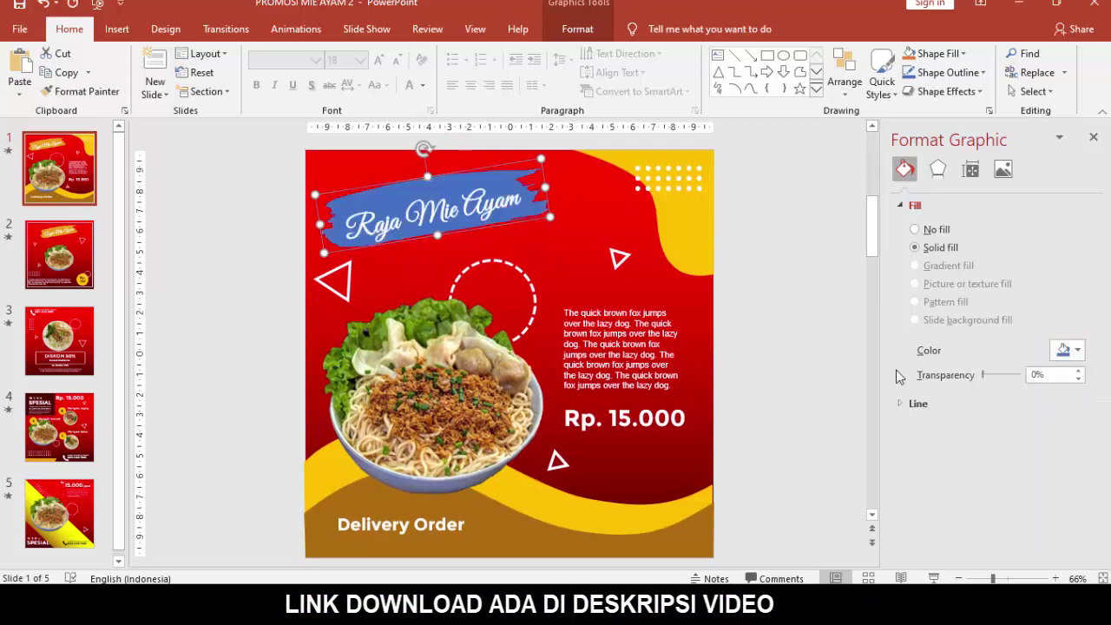
key("ctrl+z")
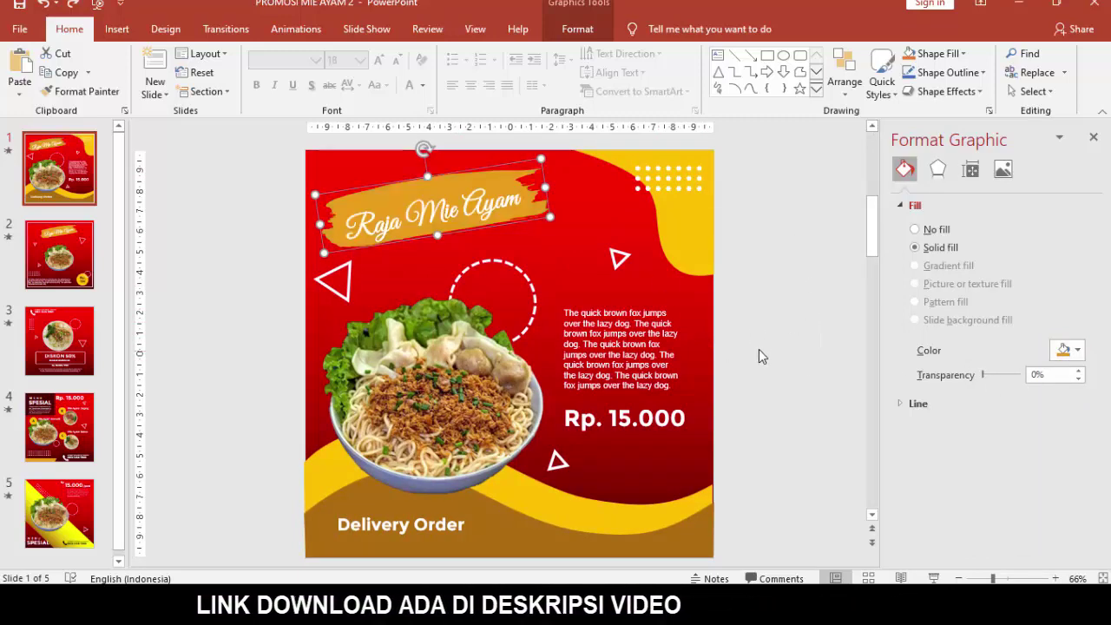
left_click(766, 310)
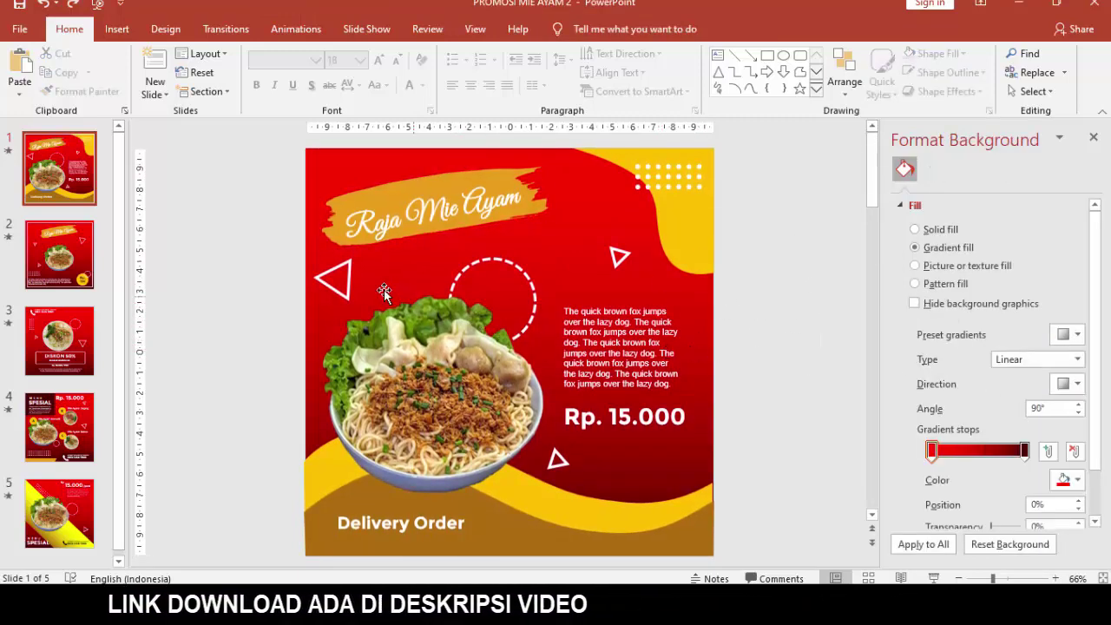
left_click(337, 276)
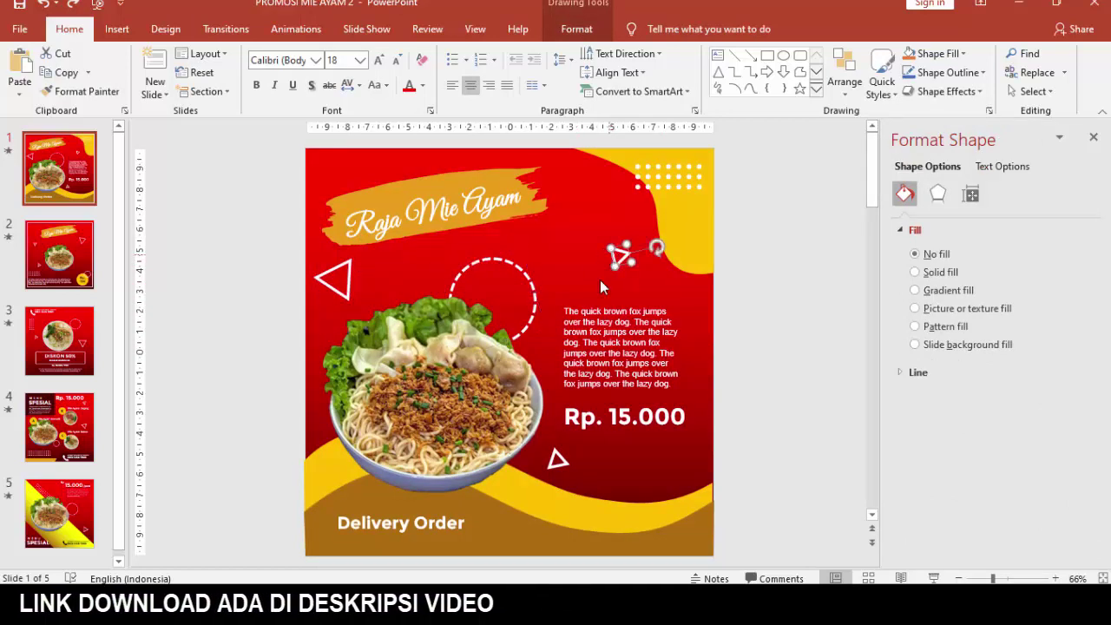
left_click(553, 451)
left_click(347, 279)
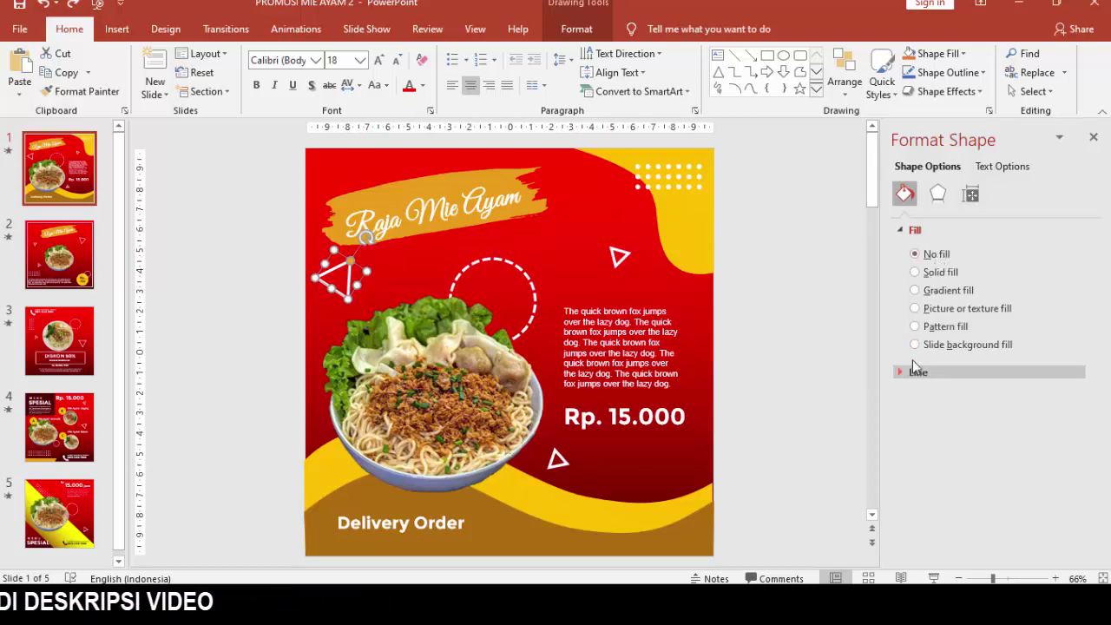
left_click(902, 229)
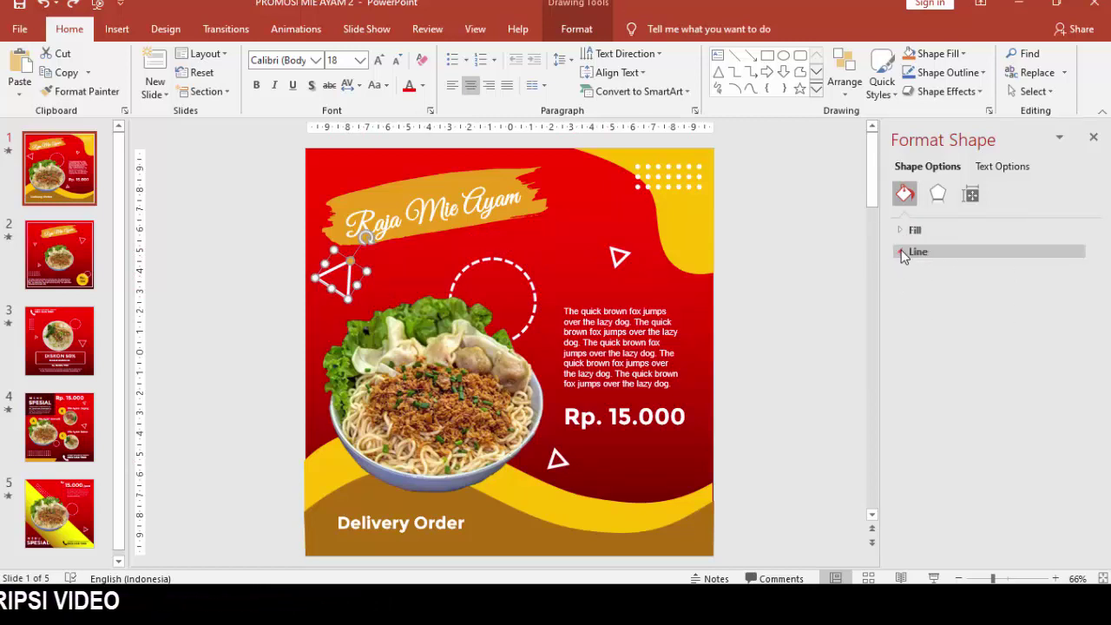
left_click(905, 252)
left_click(1072, 346)
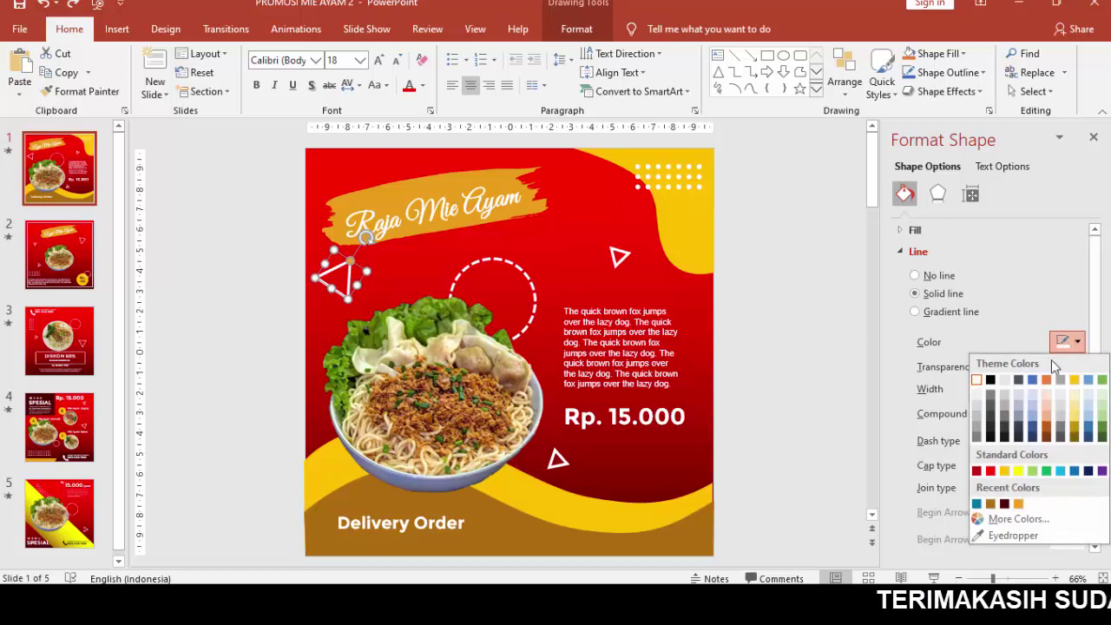
left_click(1002, 472)
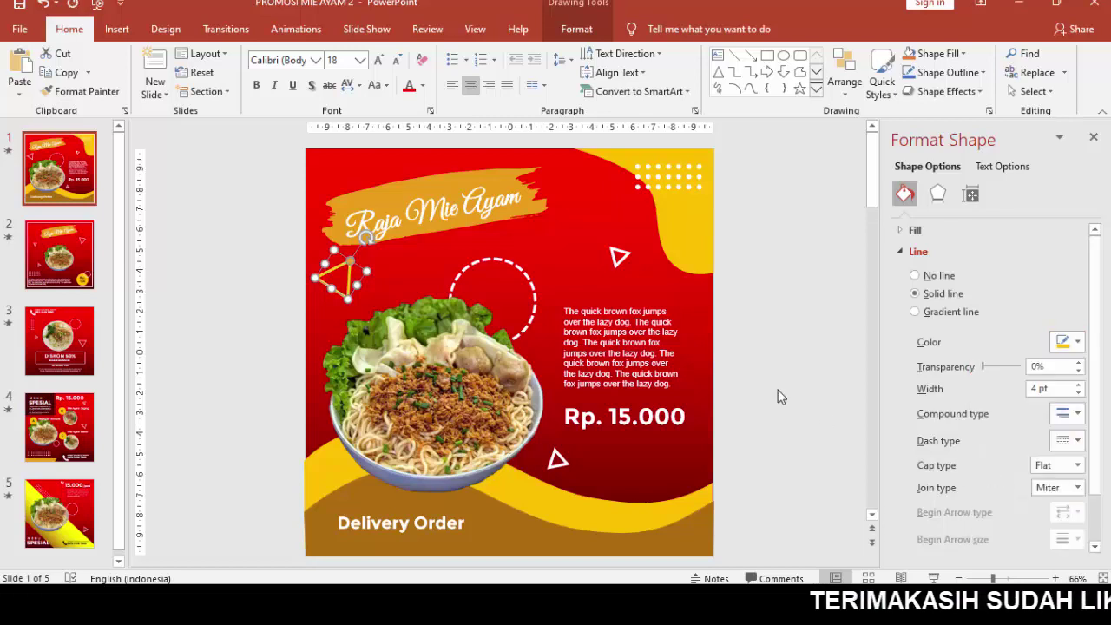
left_click(620, 256)
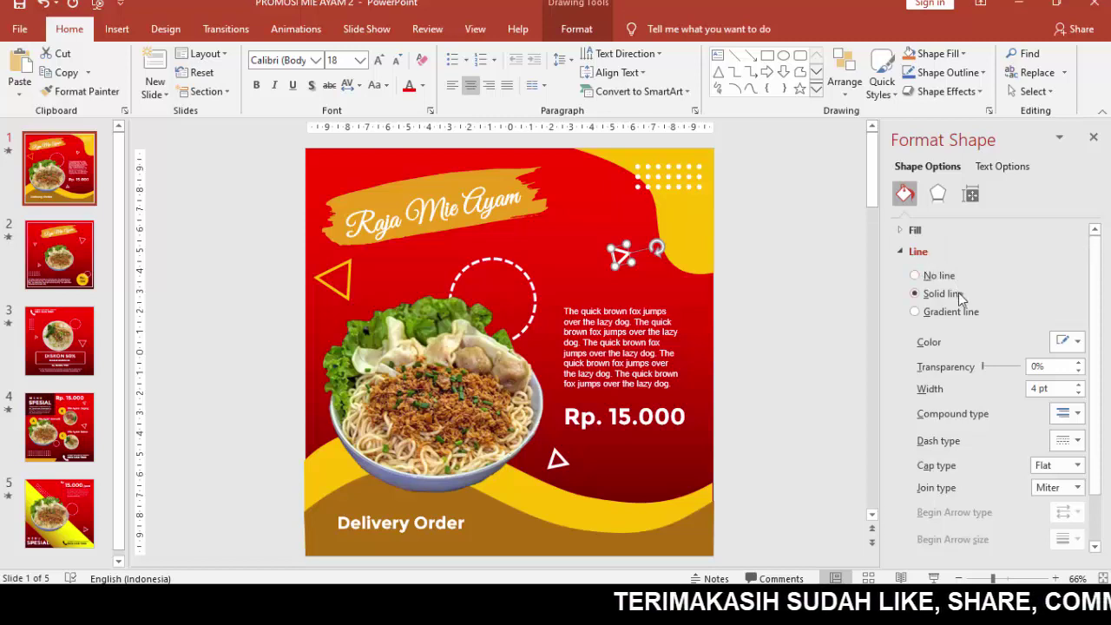
left_click(1060, 343)
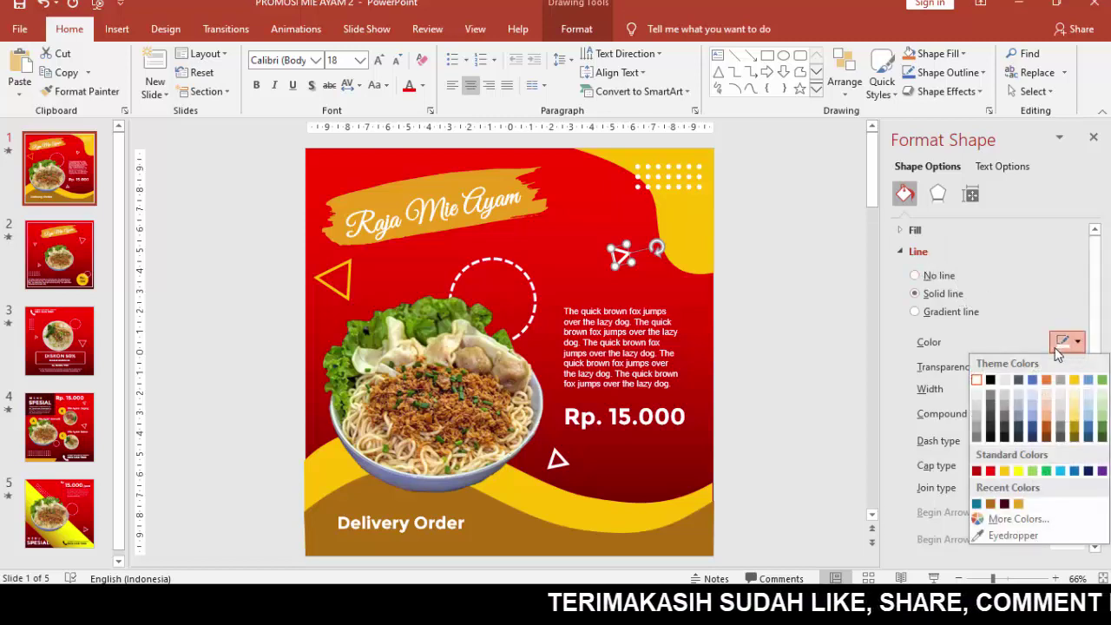
left_click(1018, 471)
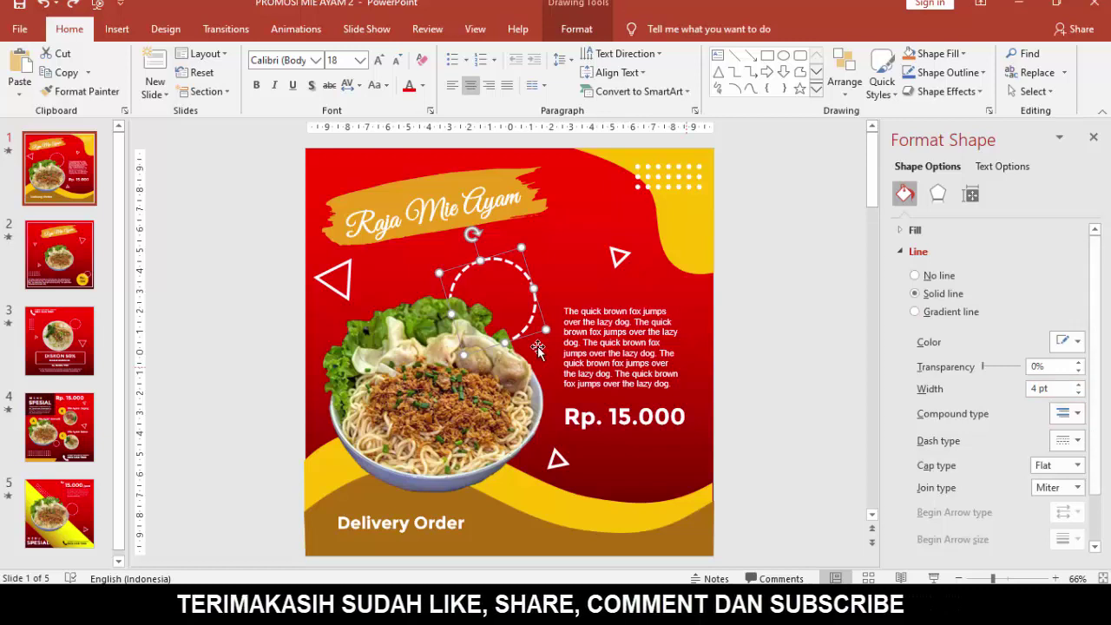
- Try Square Dot and Round Dot outlines on the circle, then revert to Dash
left_click(1079, 441)
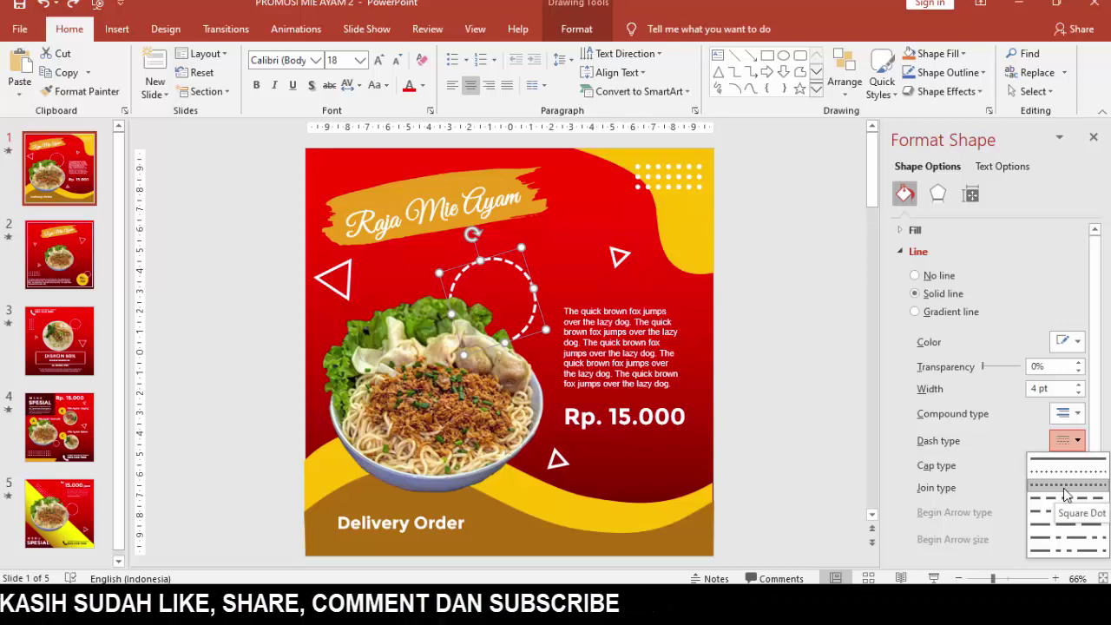
left_click(1048, 487)
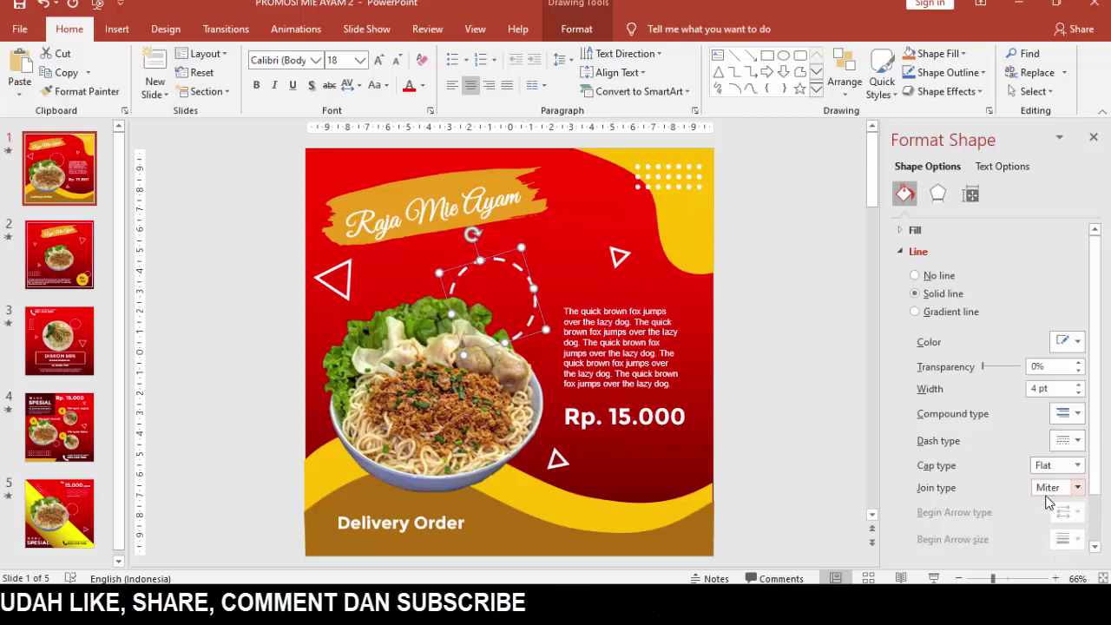
left_click(1075, 443)
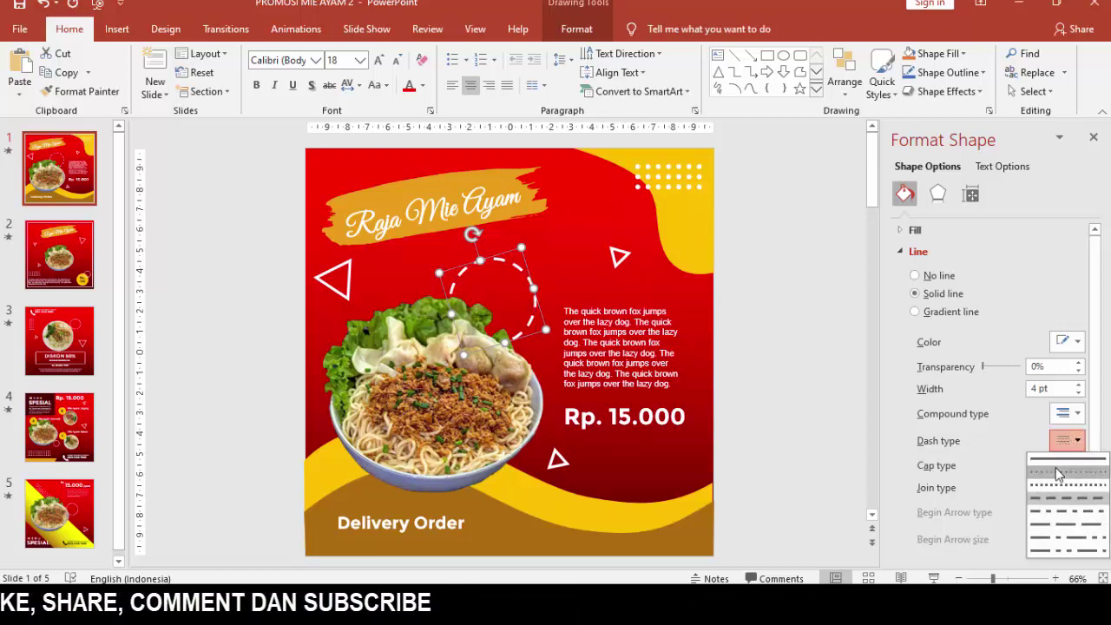
left_click(1054, 475)
left_click(1065, 443)
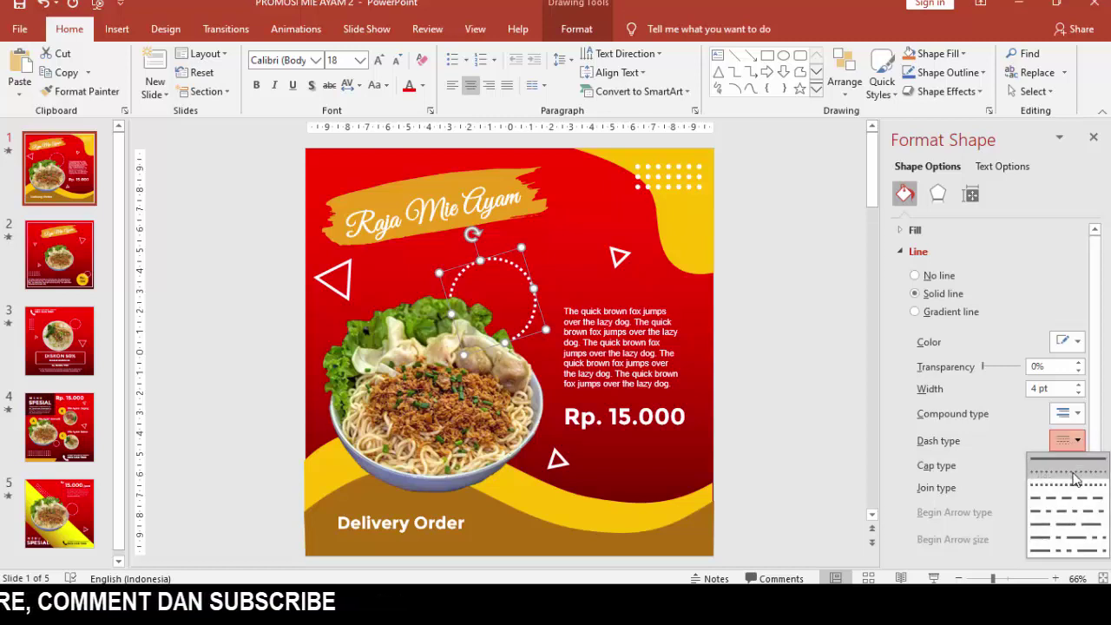
left_click(1063, 484)
- Select the noodle bowl picture and close the Format Picture pane
left_click(832, 360)
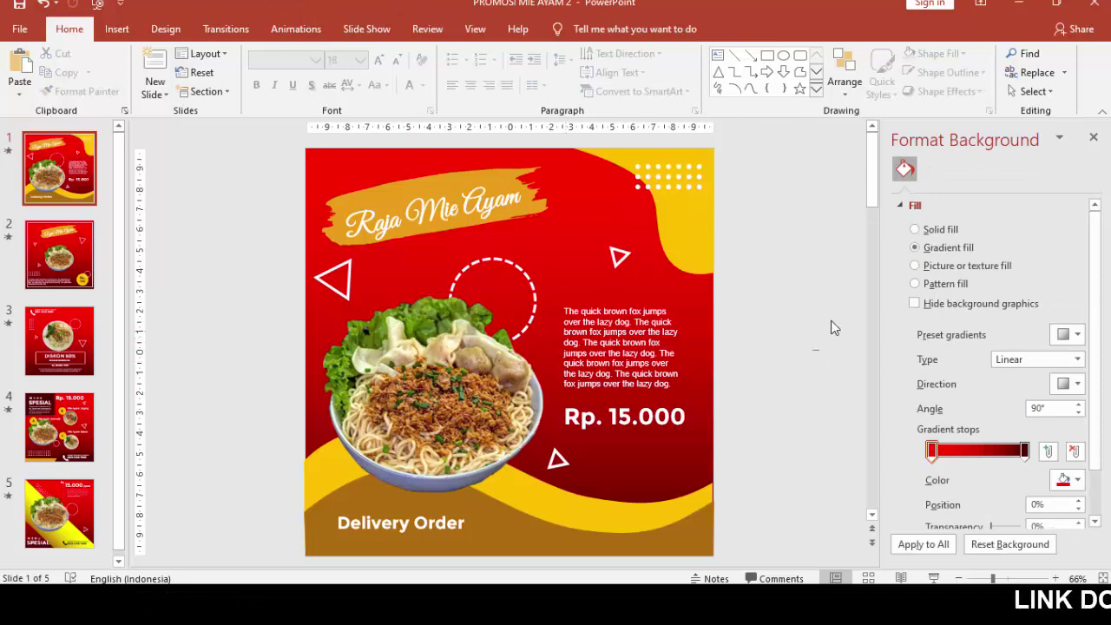
left_click(453, 428)
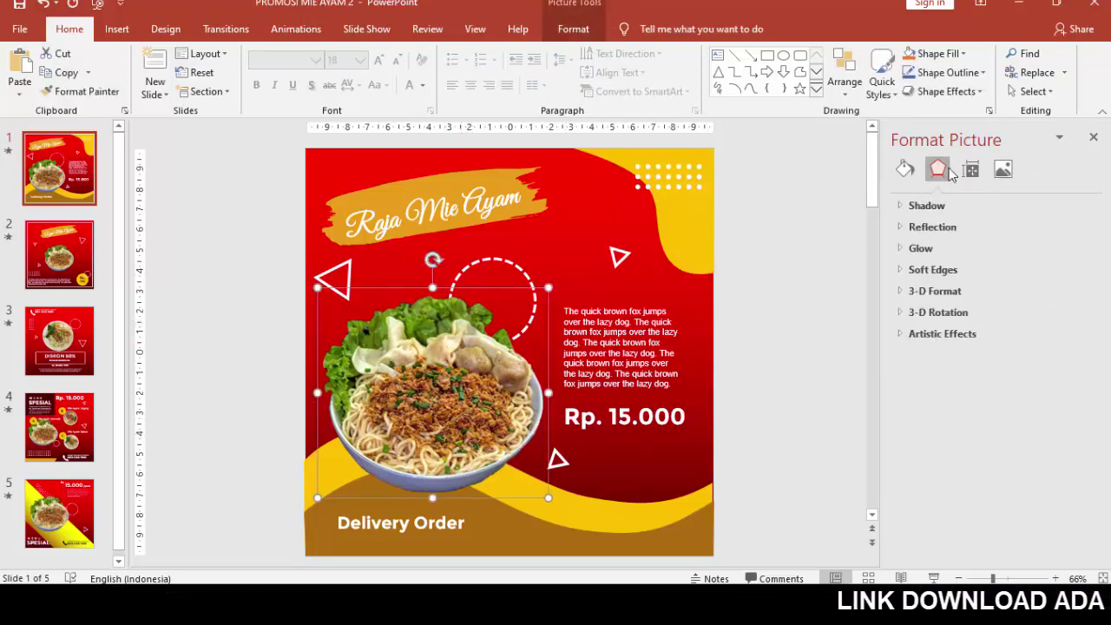
left_click(1093, 137)
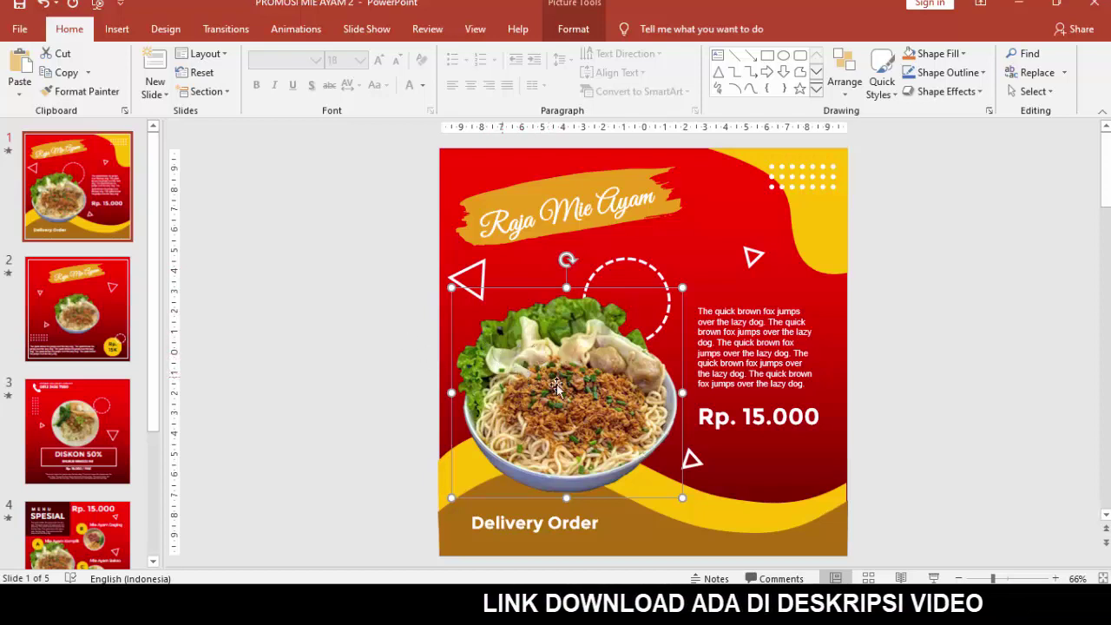
- Insert the chicken noodle bowl image from this computer
left_click(388, 296)
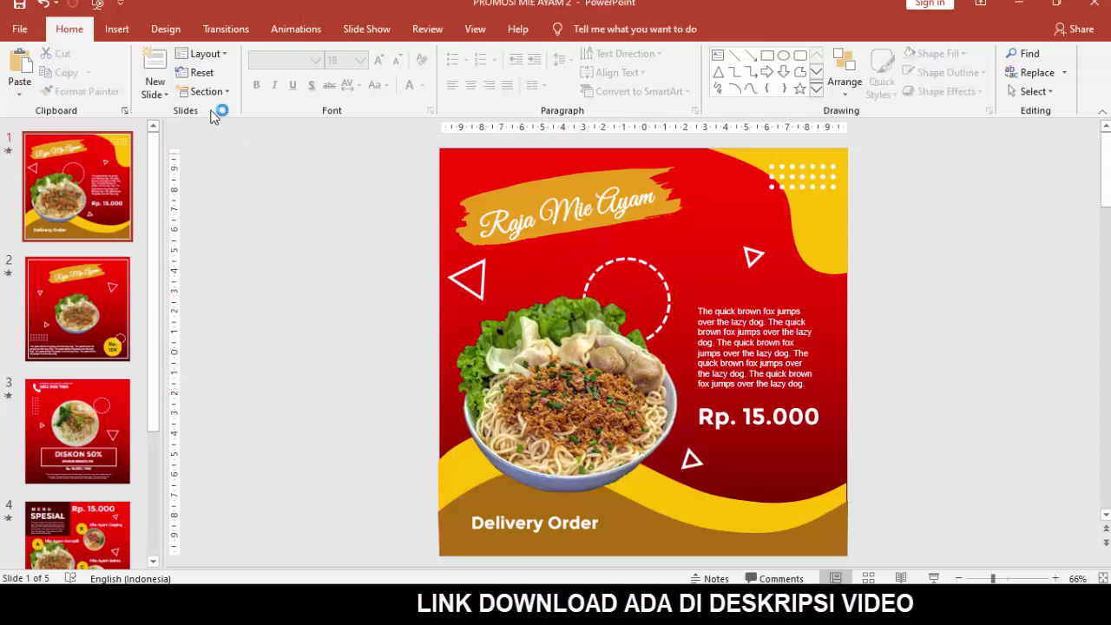
left_click(117, 29)
left_click(122, 68)
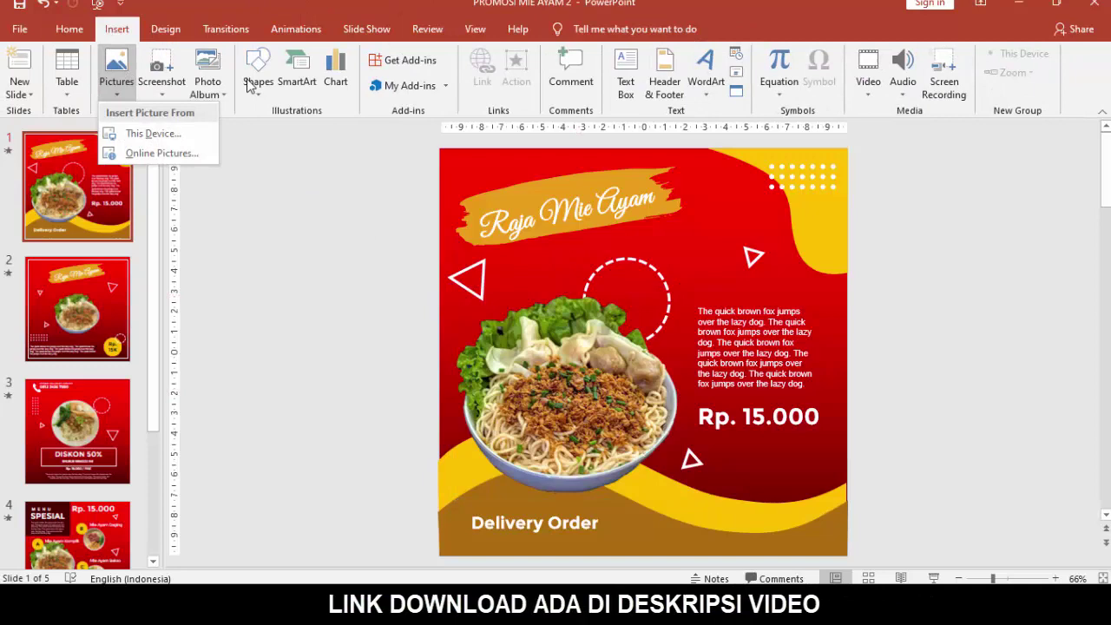
left_click(177, 128)
left_click(468, 151)
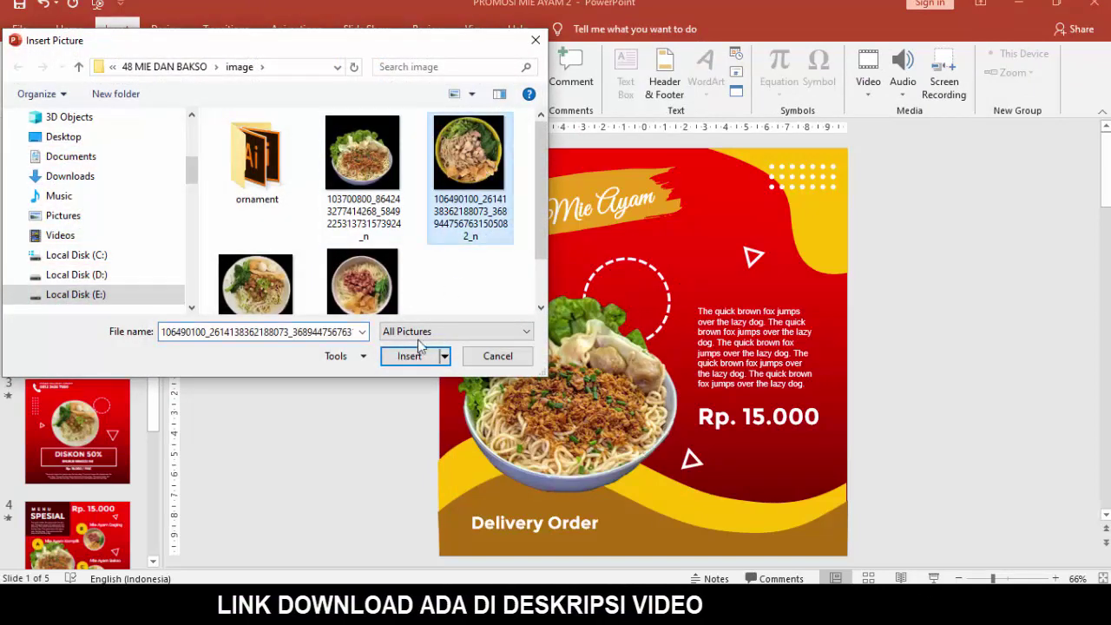
left_click(409, 355)
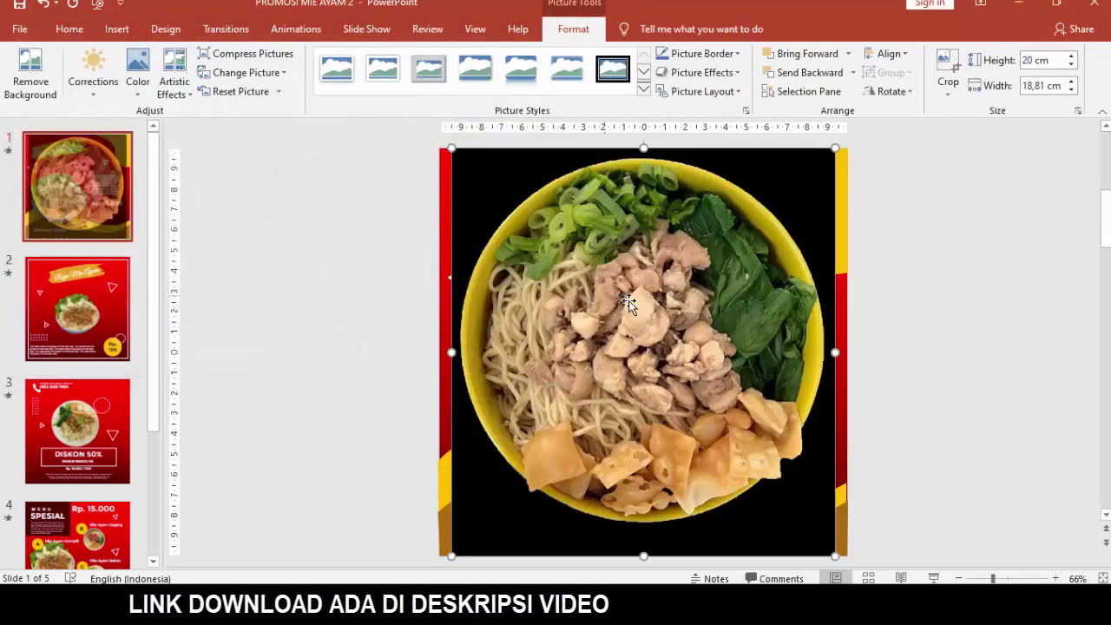
- Move the new bowl photo left of the slide and shrink it to 10.76 × 10.12 cm
left_click_drag(651, 302, 366, 312)
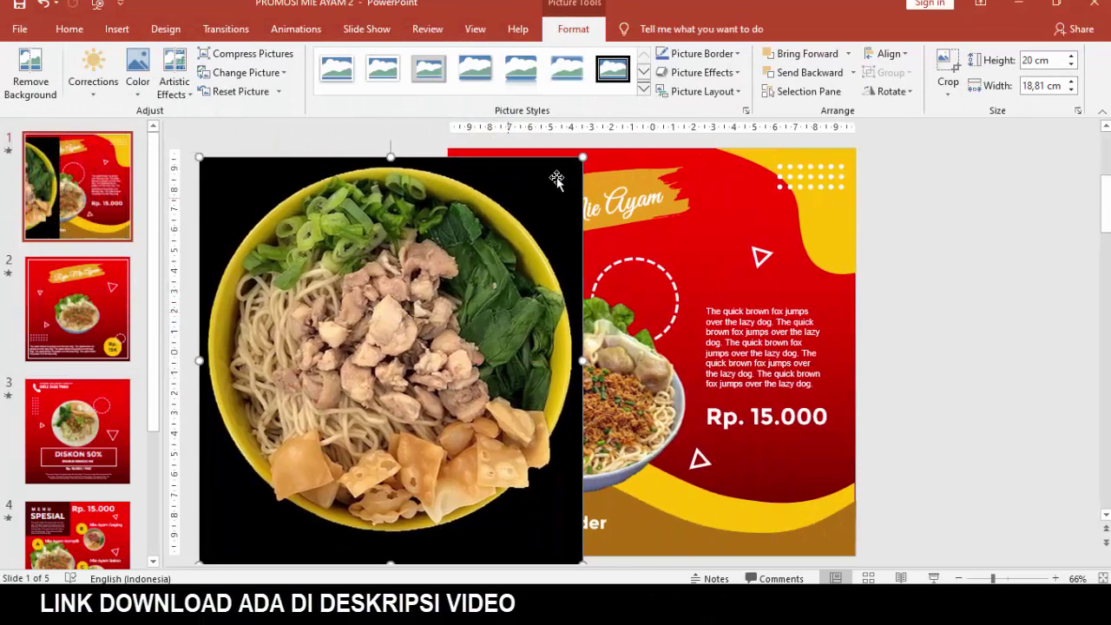
mouse_move(581, 156)
left_mouse_down()
mouse_move(400, 328)
mouse_move(404, 340)
left_mouse_up()
mouse_move(369, 401)
left_mouse_down()
mouse_move(387, 317)
mouse_move(356, 297)
left_mouse_up()
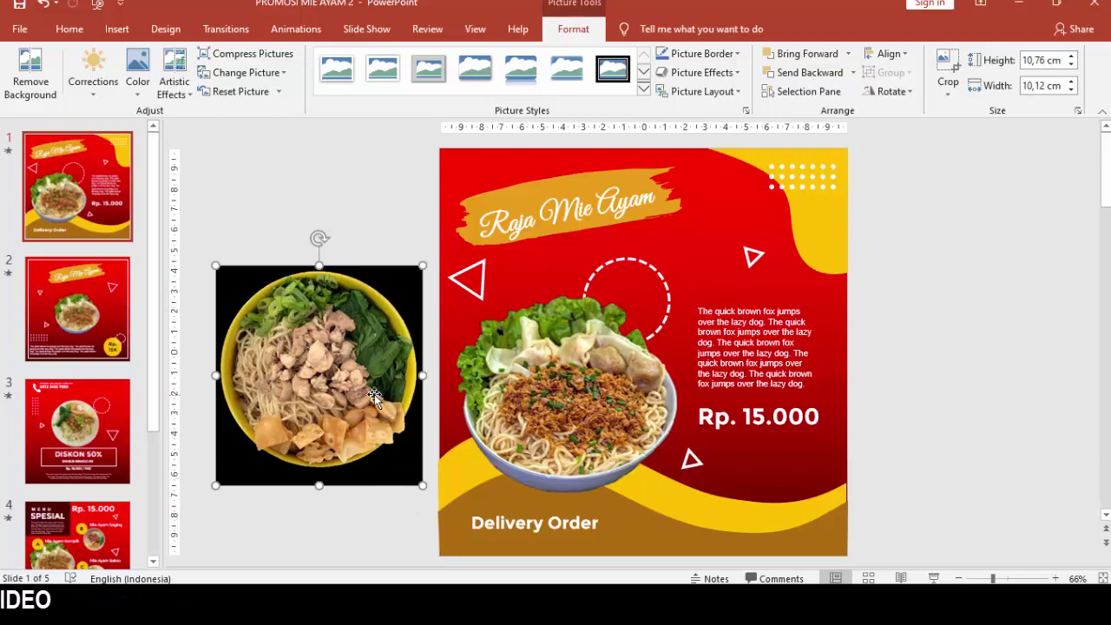
- Remove the bowl photo's black background, extending the kept area to its top, right and left edges
left_click(26, 74)
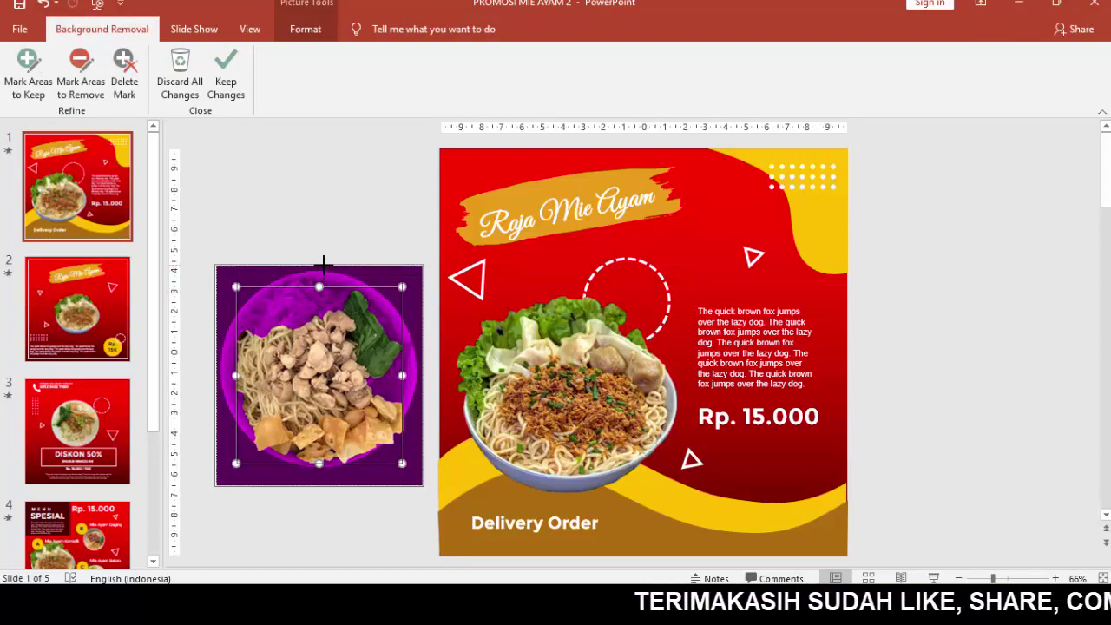
left_click_drag(353, 290, 353, 266)
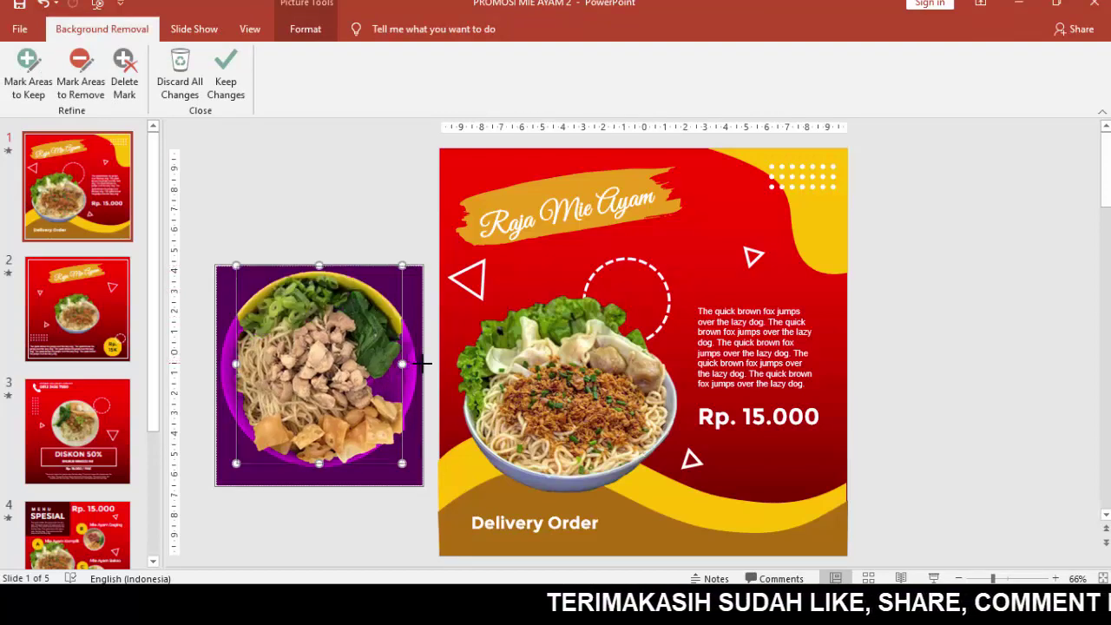
left_click_drag(402, 365, 423, 372)
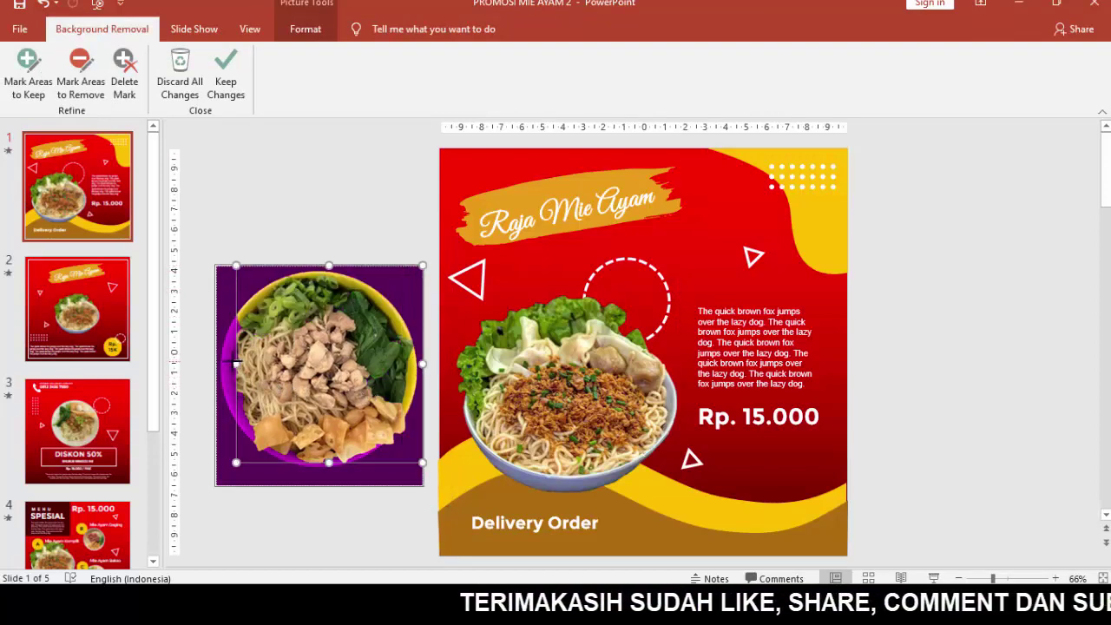
left_click_drag(236, 365, 216, 365)
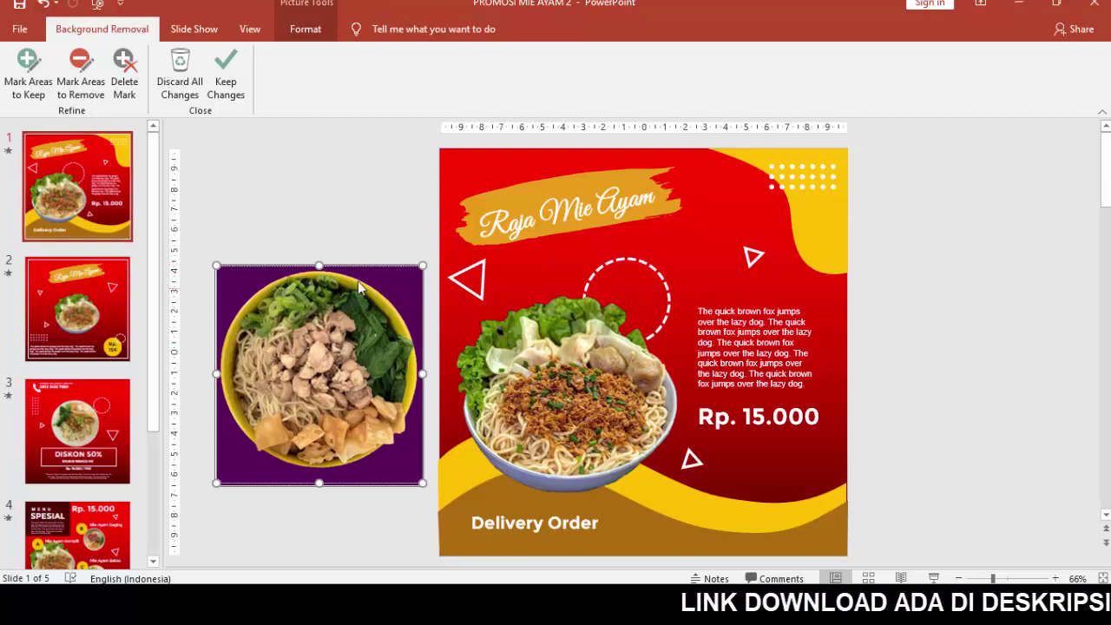
left_click(225, 79)
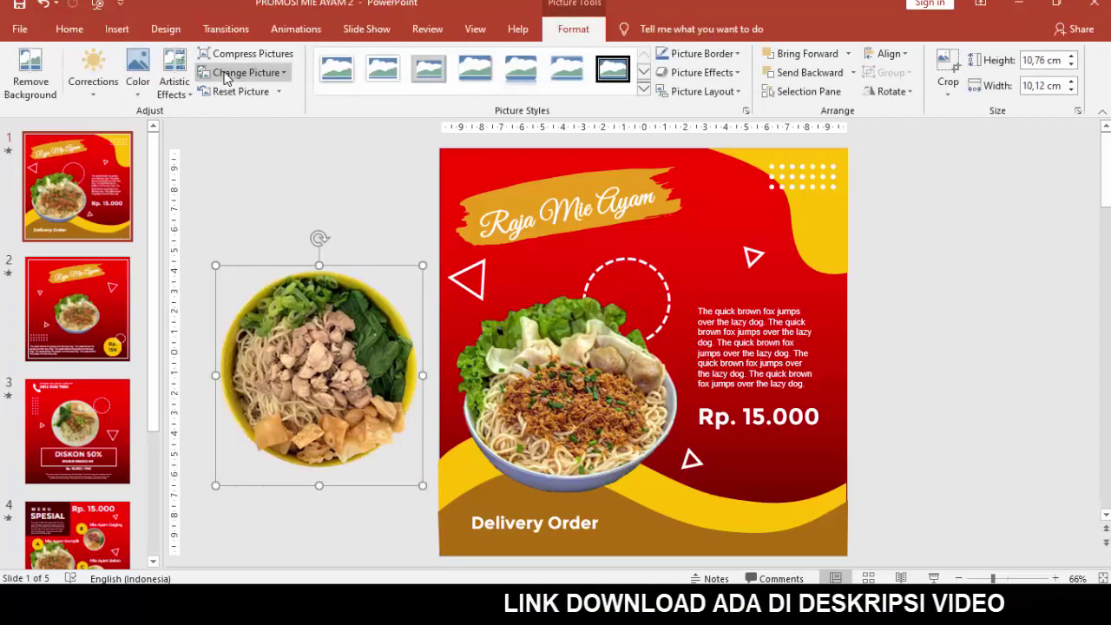
- Resize the cut-out noodle bowl to 11.26 cm high and place it beside the slide
mouse_move(373, 358)
left_mouse_down()
mouse_move(645, 280)
mouse_move(386, 289)
left_mouse_up()
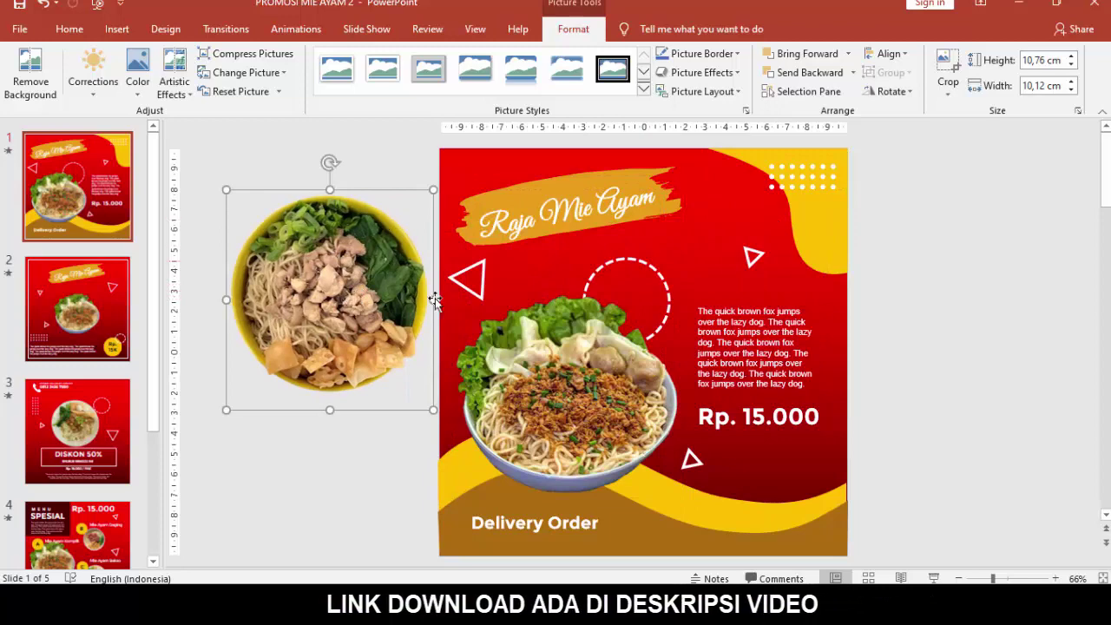
left_click_drag(433, 410, 395, 373)
left_click_drag(364, 325, 390, 392)
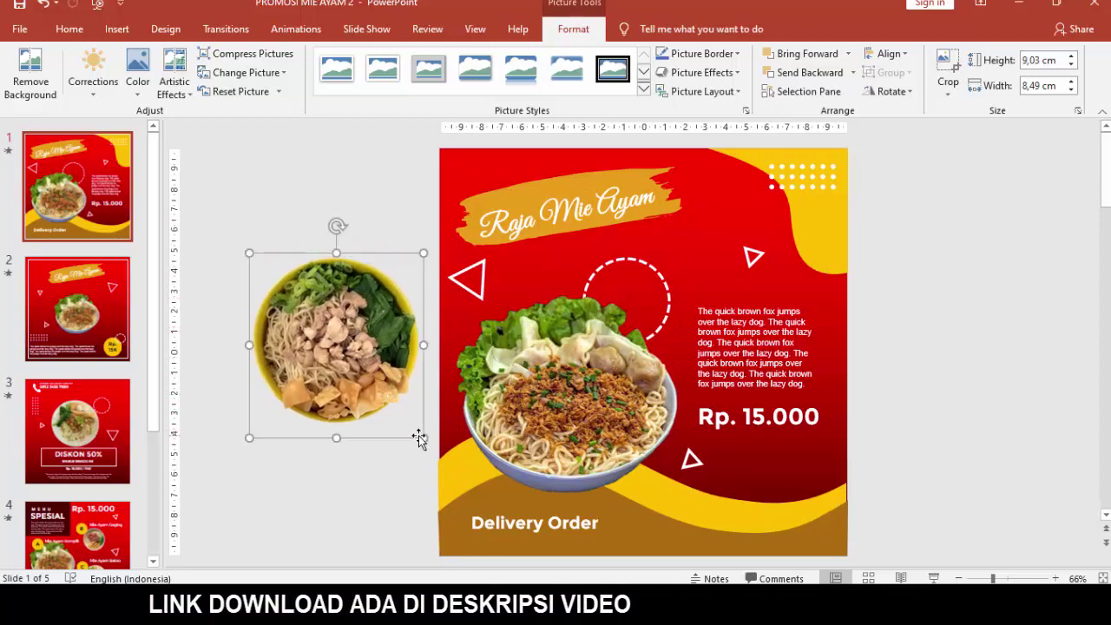
left_click_drag(419, 439, 465, 483)
mouse_move(366, 329)
left_mouse_down()
mouse_move(577, 382)
mouse_move(316, 384)
left_mouse_up()
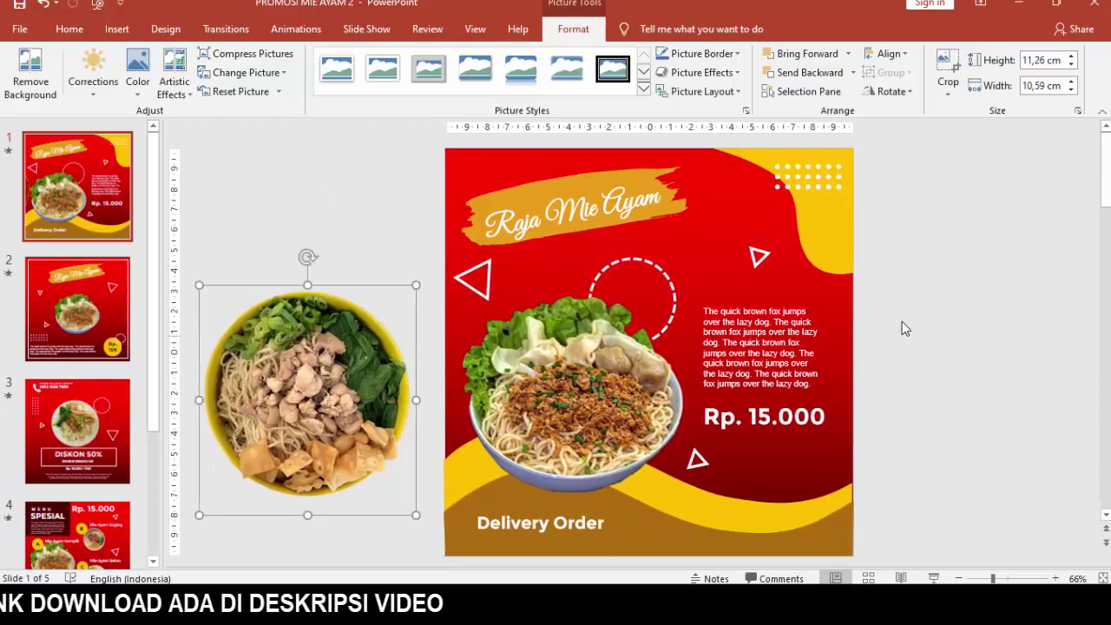
- Check the bowl and noodle picture selections, then switch to the Animations tab
left_click(902, 328)
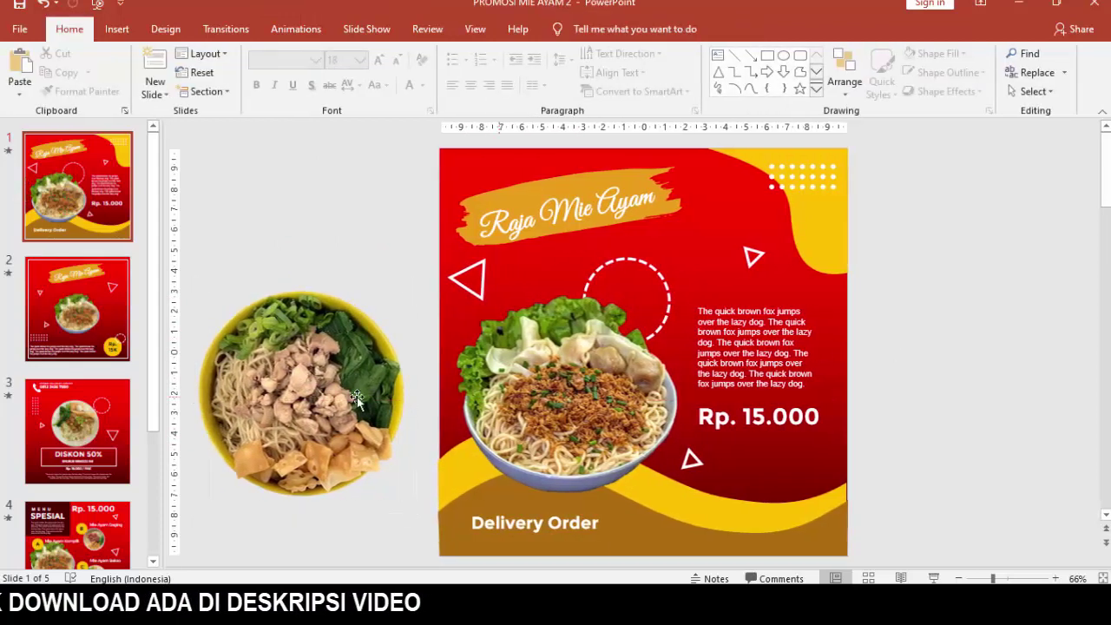
left_click(593, 384)
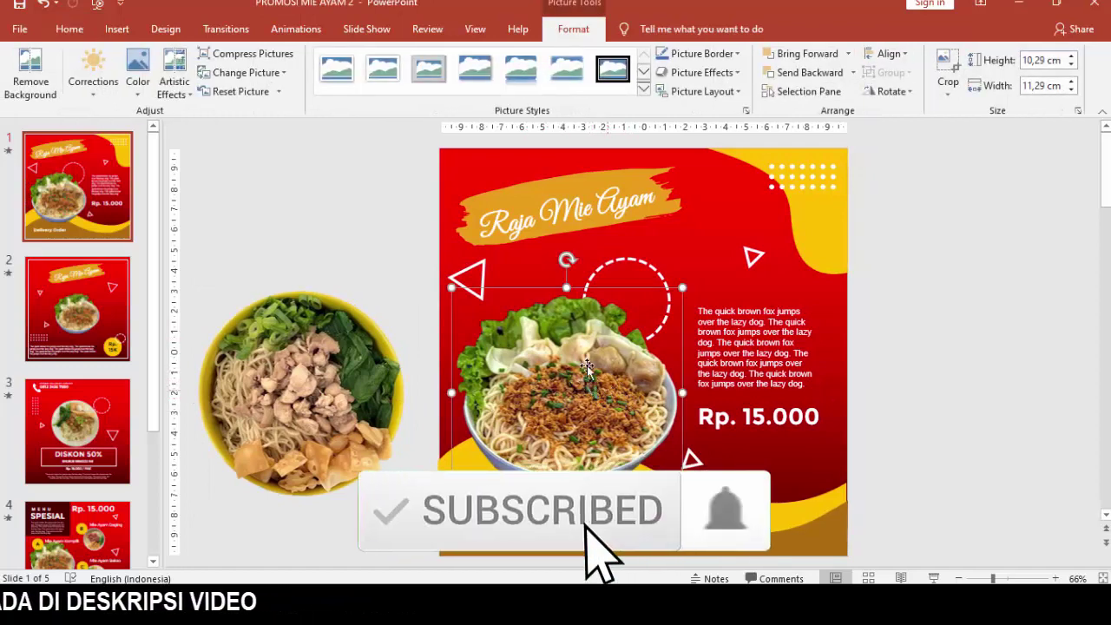
left_click(347, 380)
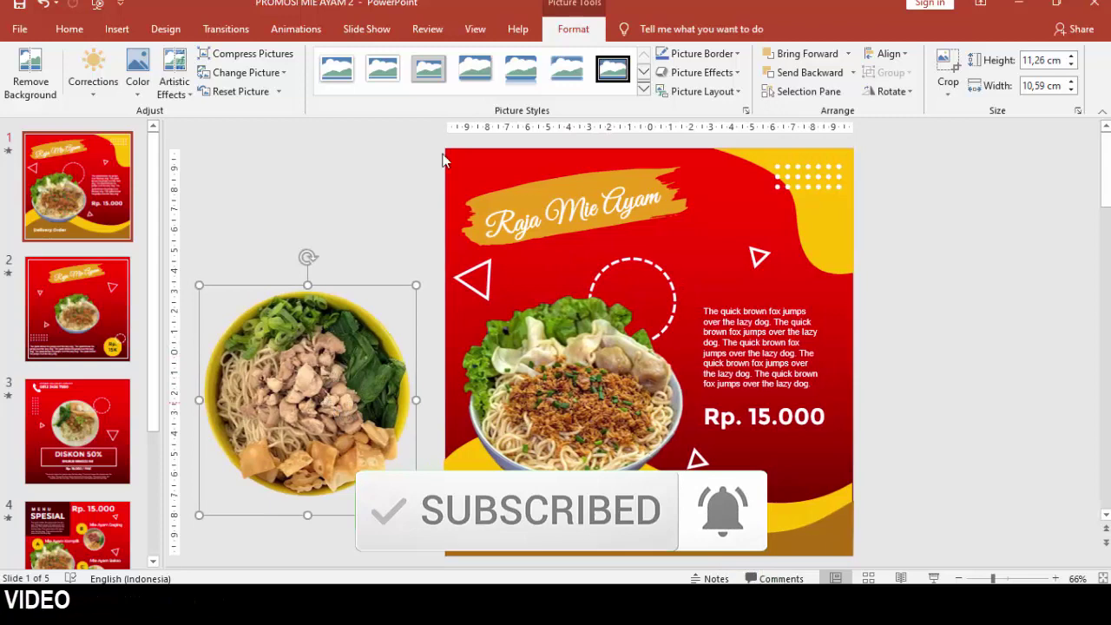
left_click(372, 179)
left_click(301, 30)
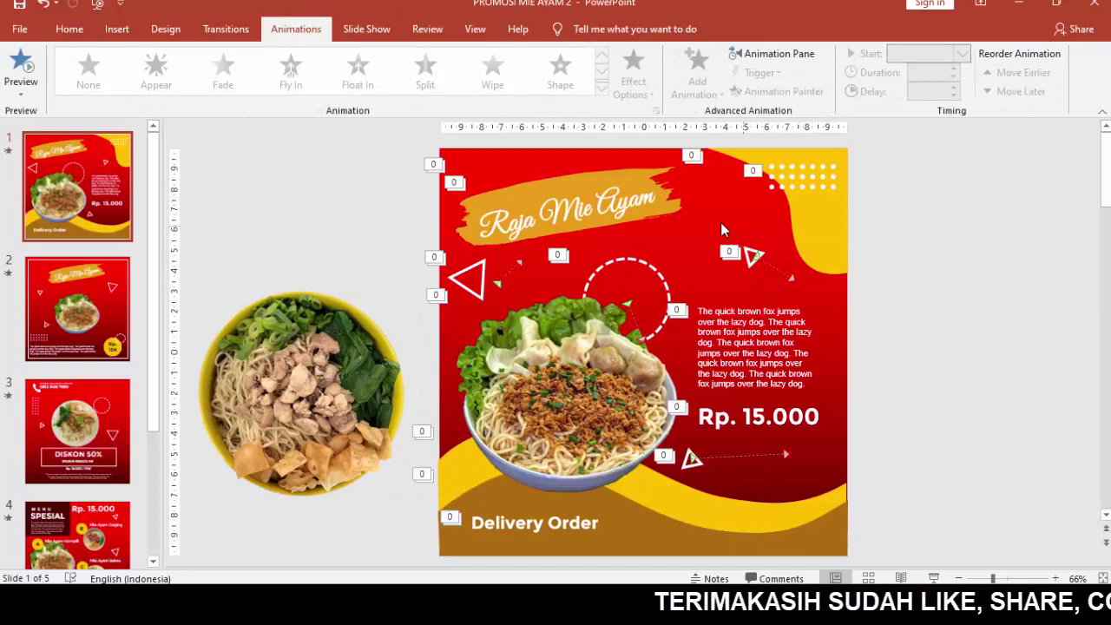
- Open the Animation Pane and scroll through slide 1's entrance, emphasis and exit effects
left_click(753, 56)
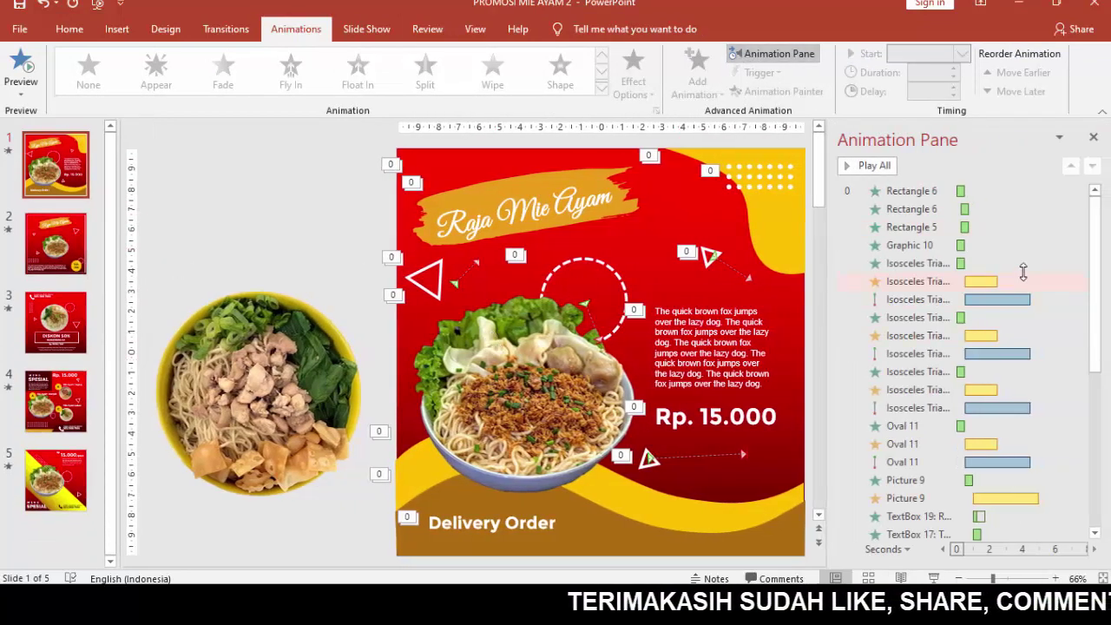
scroll(1094, 249, "down", 6)
scroll(1094, 249, "up", 6)
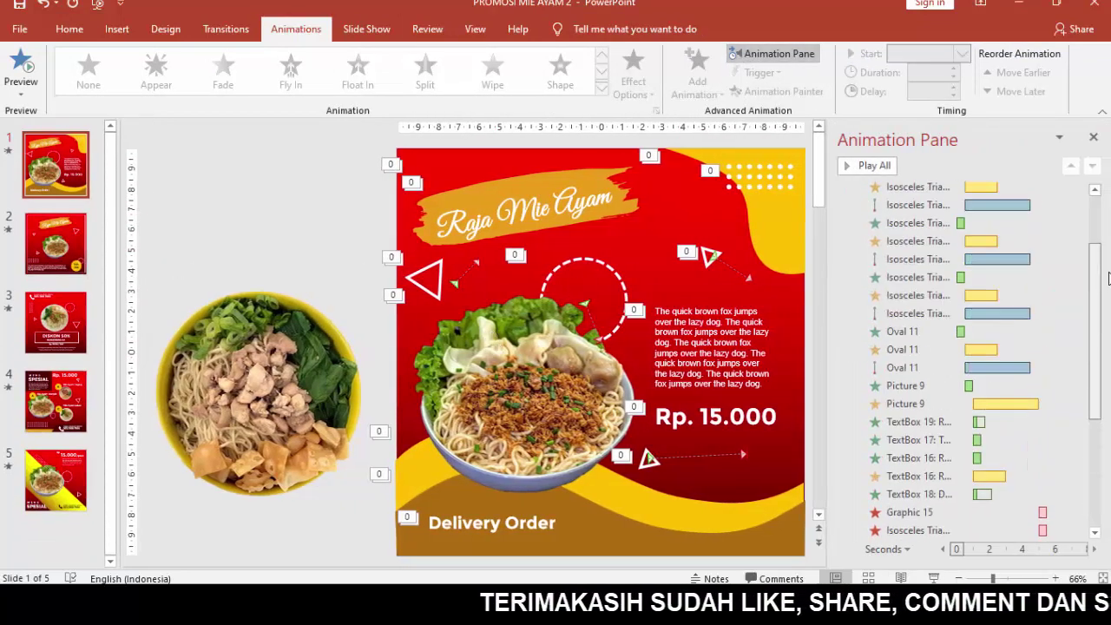
scroll(1099, 234, "down", 5)
scroll(1098, 234, "up", 5)
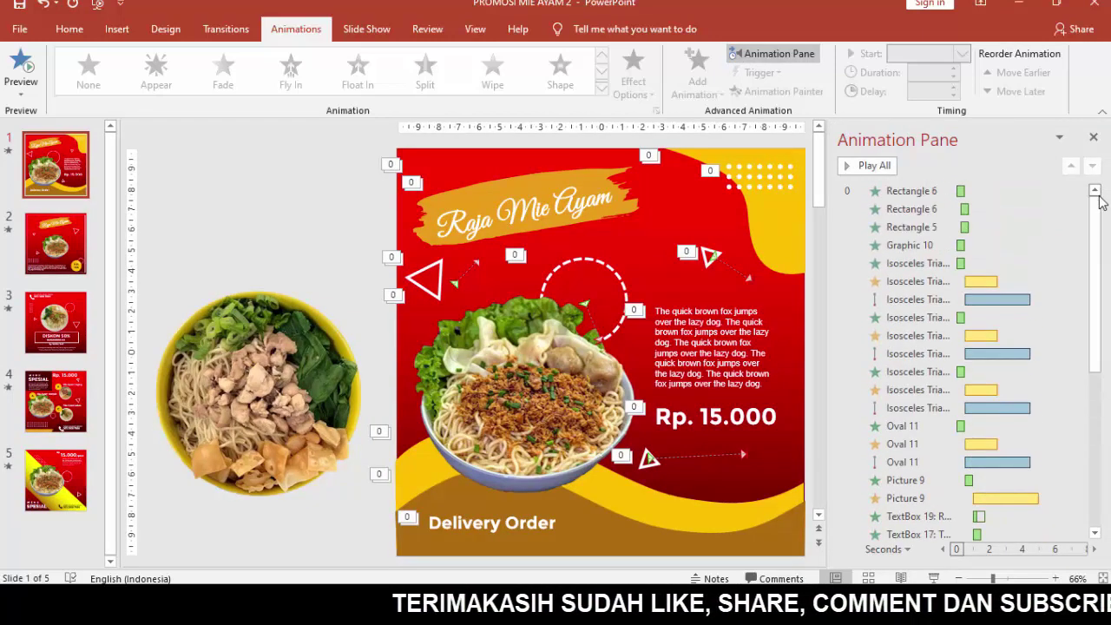
scroll(1098, 241, "down", 5)
scroll(1098, 241, "up", 5)
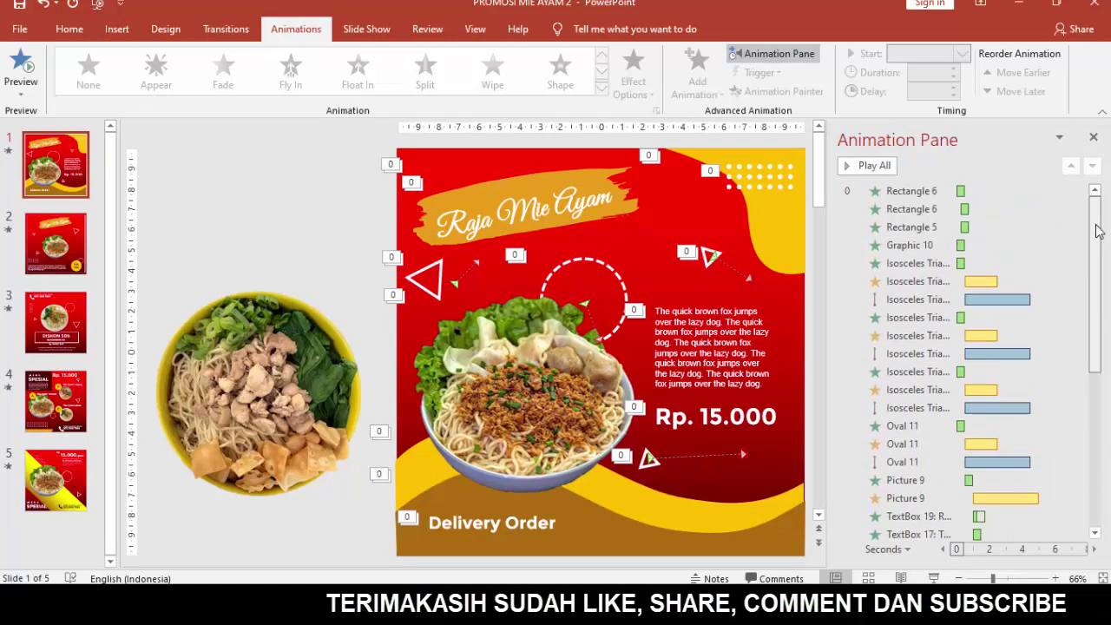
left_click(478, 430)
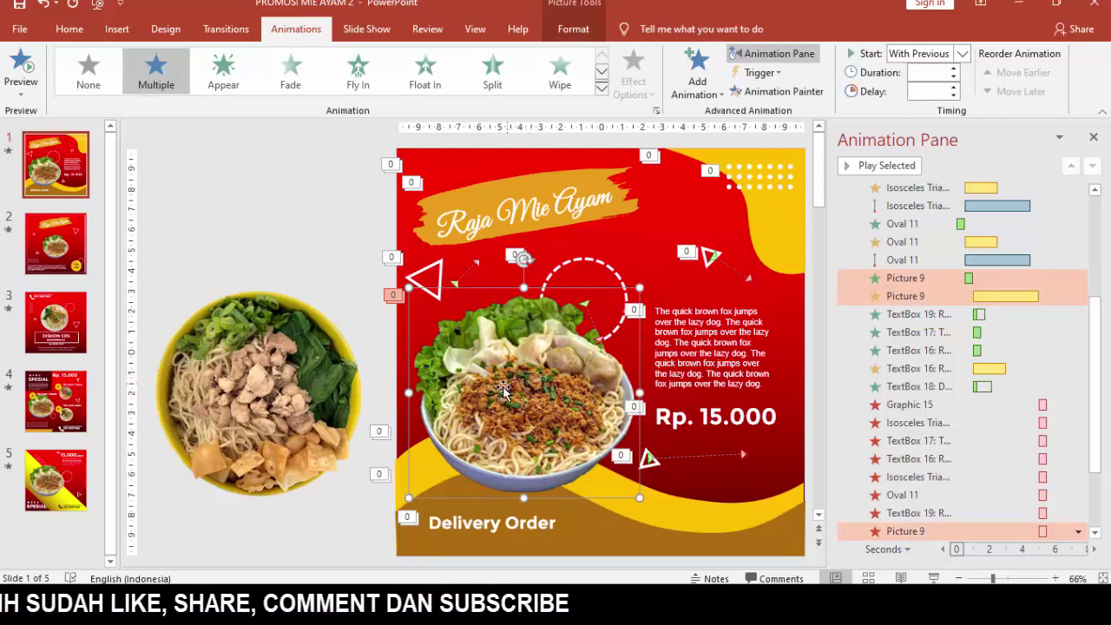
- Copy the bowl picture's animations onto the cut-out noodle picture with Animation Painter
left_click(282, 379)
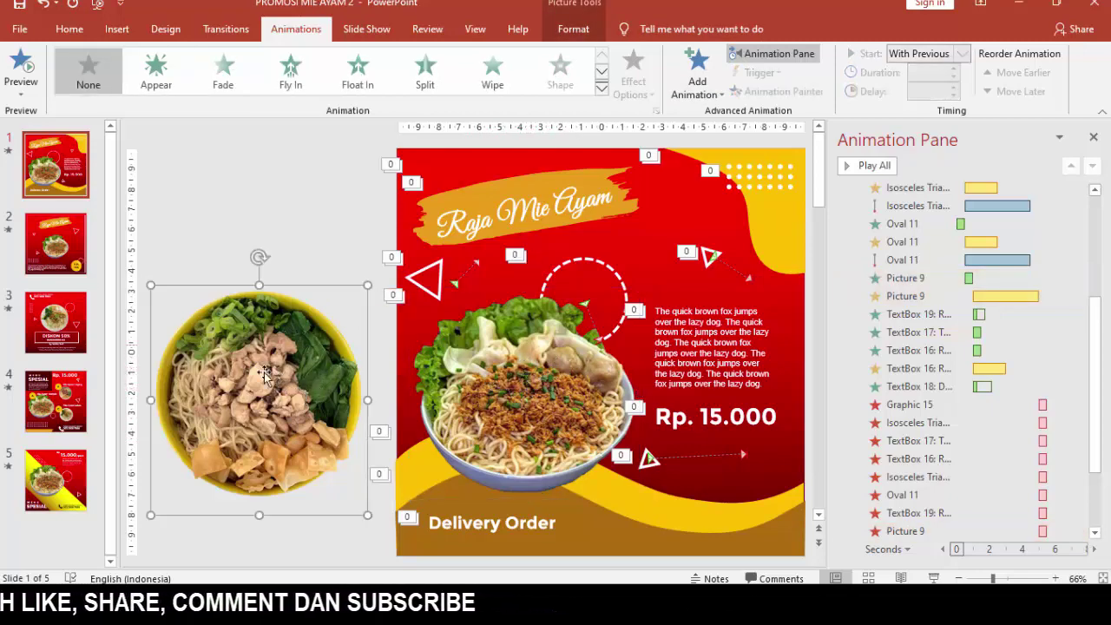
left_click_drag(295, 379, 299, 382)
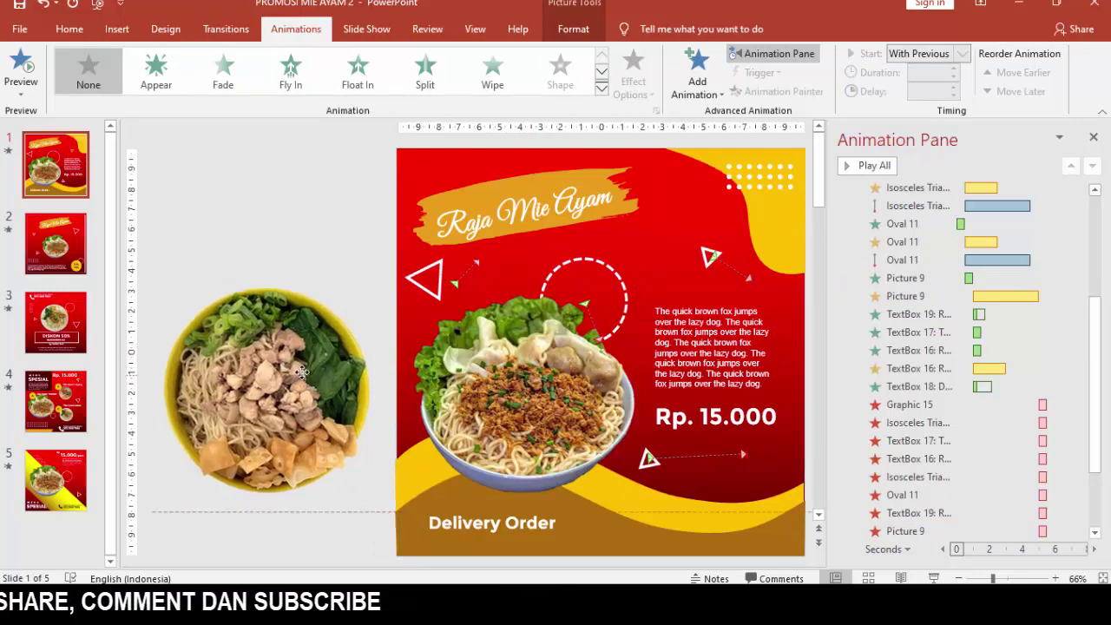
left_click(517, 408)
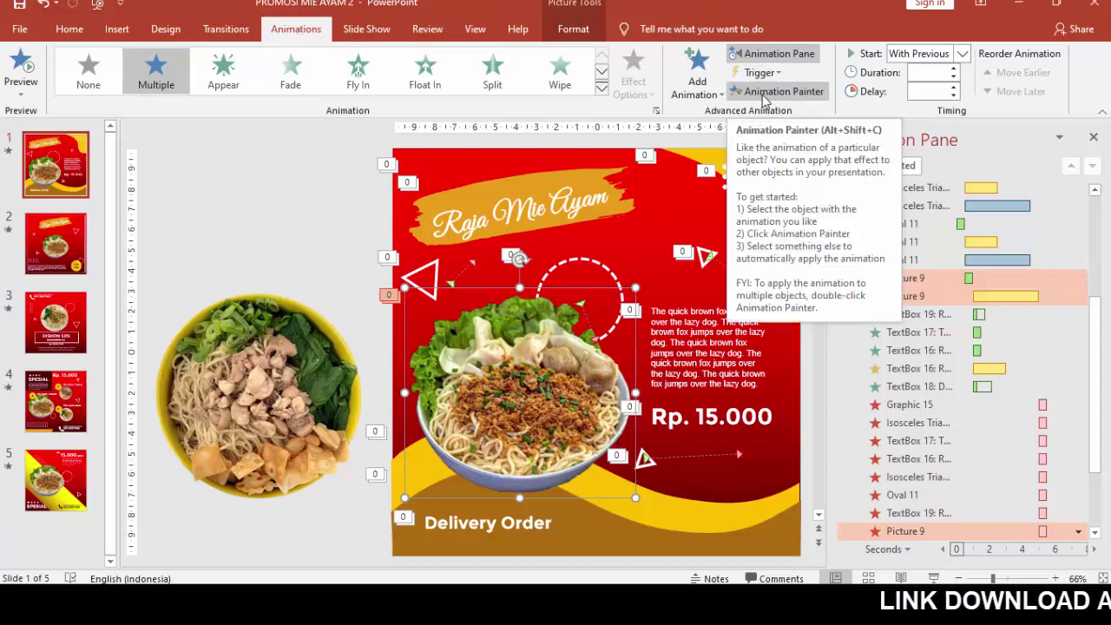
left_click(764, 100)
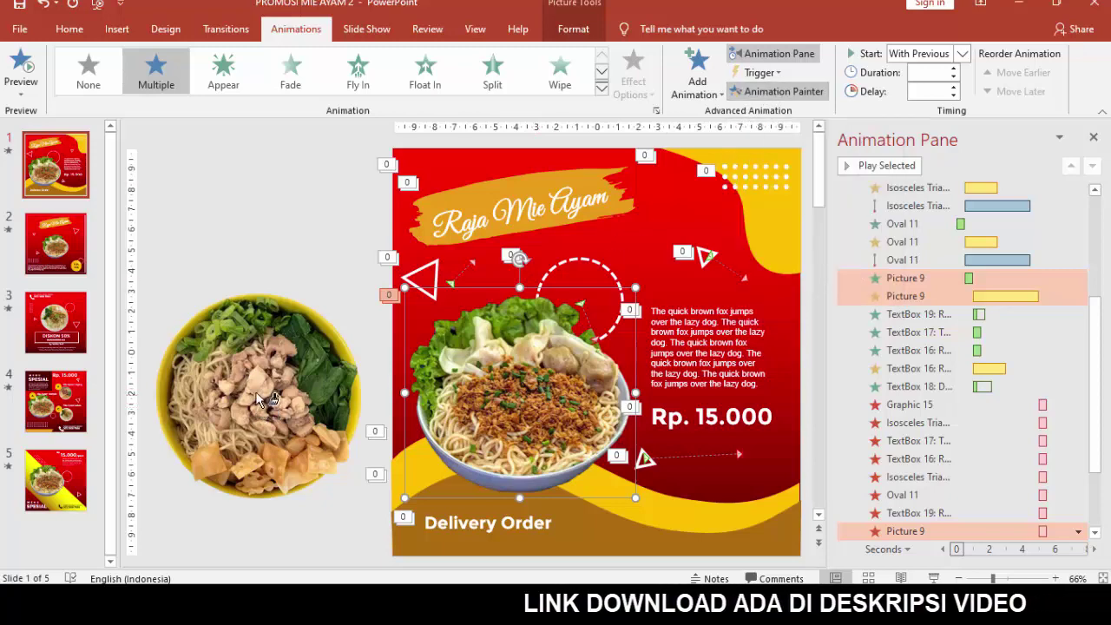
left_click(255, 387)
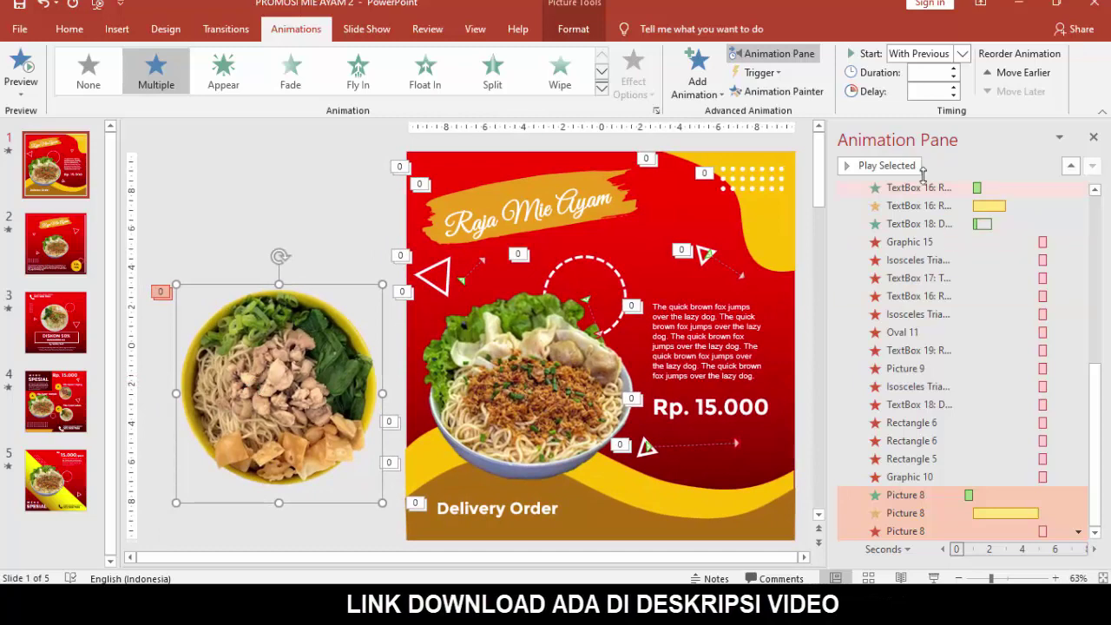
- Preview the copied animations with the noodle picture swapped into the original bowl's spot
left_click(884, 165)
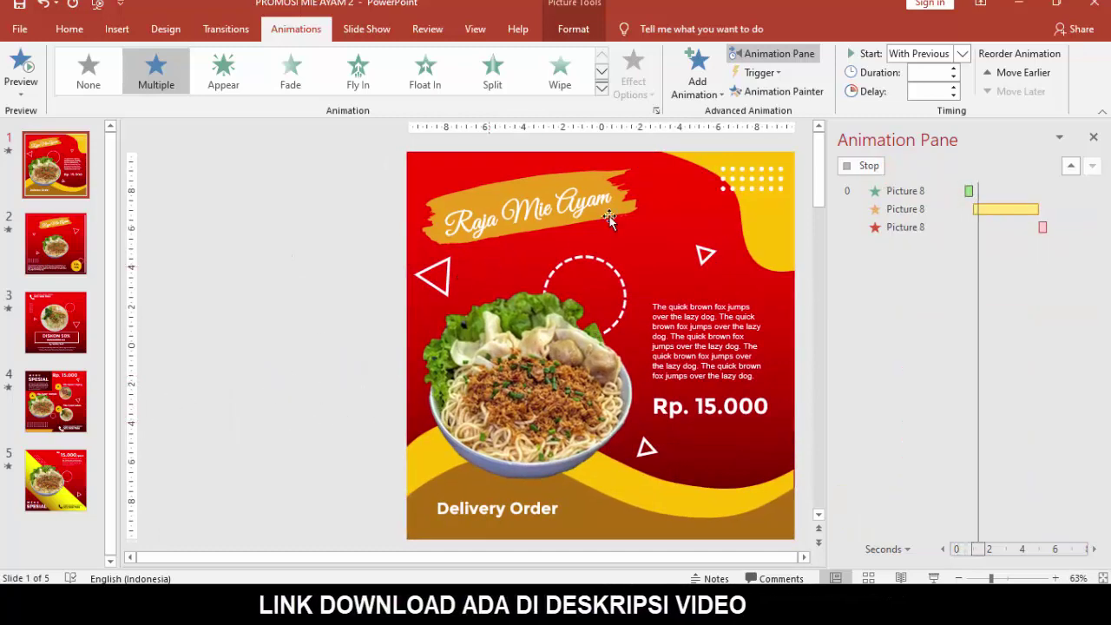
left_click(354, 349)
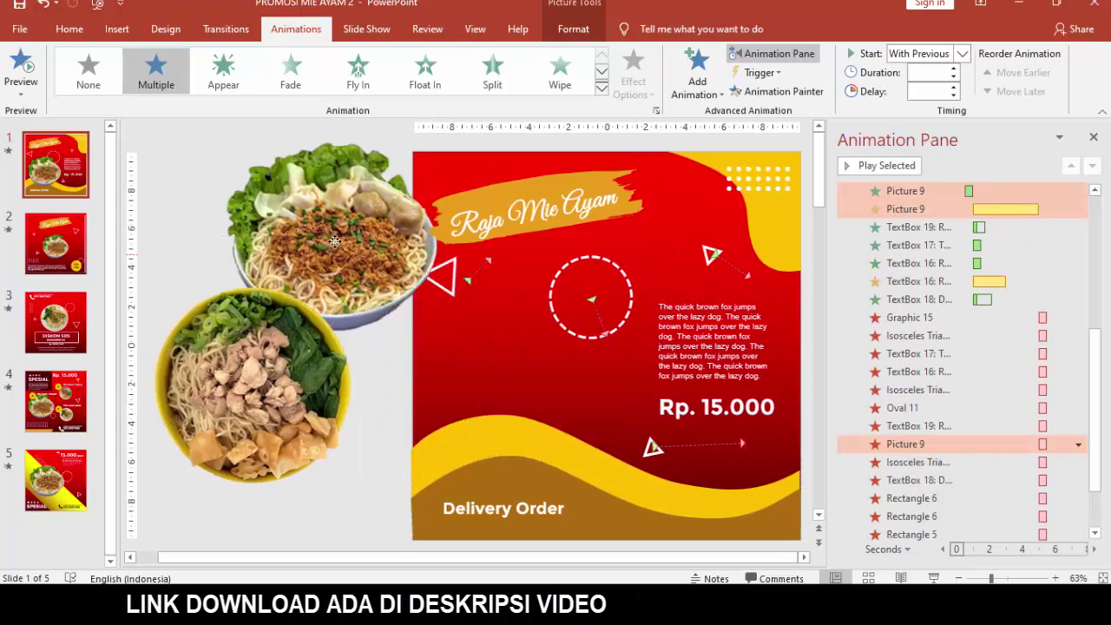
left_click_drag(335, 241, 270, 221)
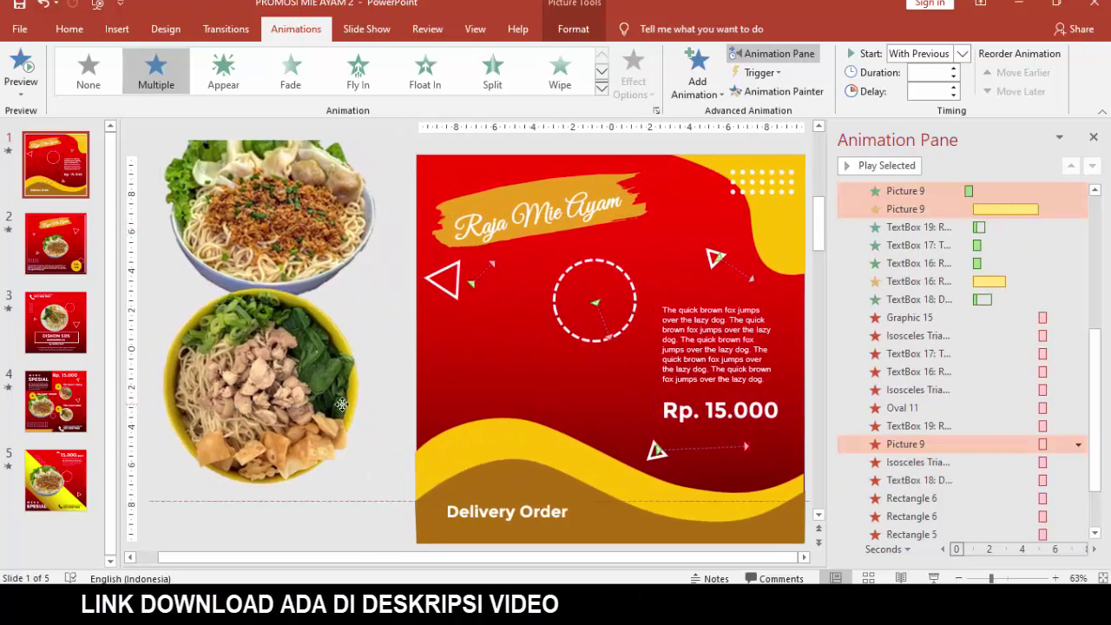
left_click_drag(238, 408, 516, 415)
left_click(849, 166)
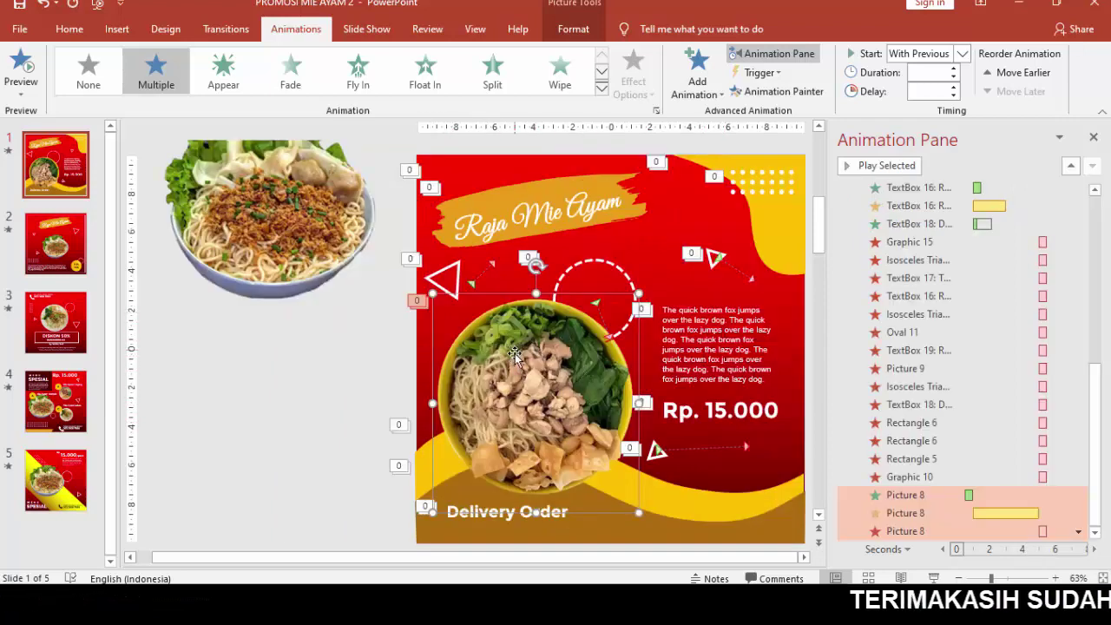
- Move the noodle picture back beside the slide and return the original bowl to the slide
left_click(316, 245)
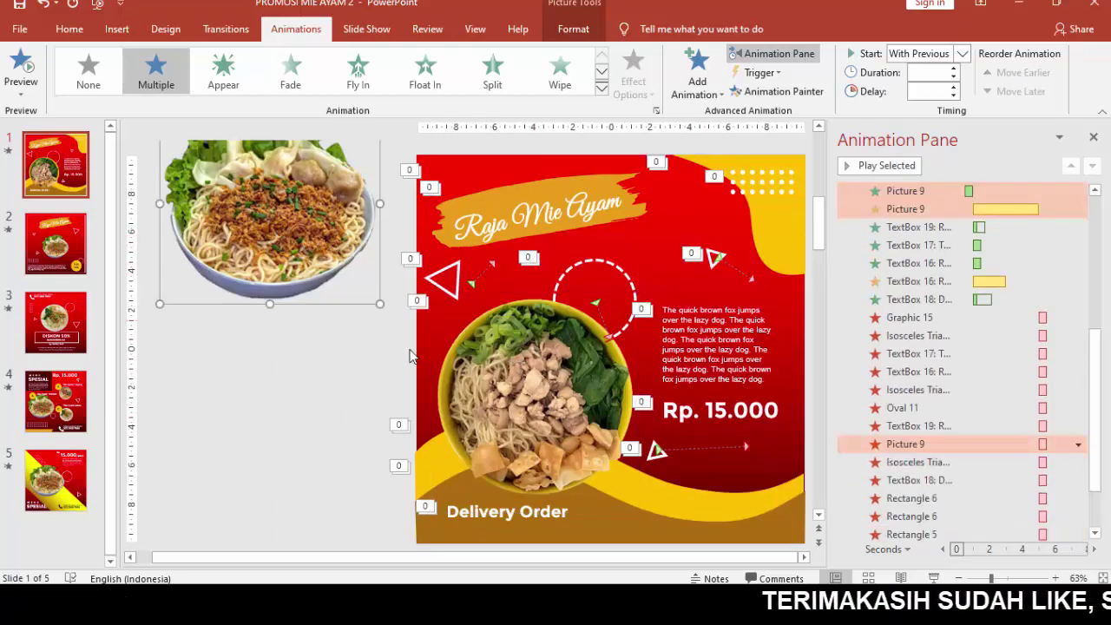
left_click(510, 372)
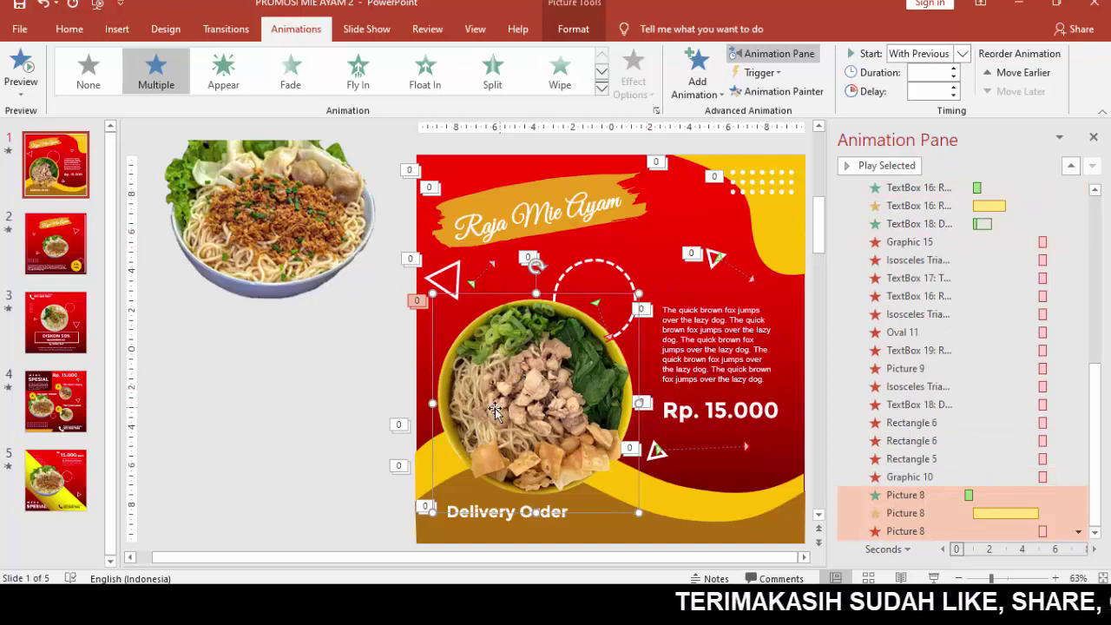
left_click_drag(543, 399, 209, 425)
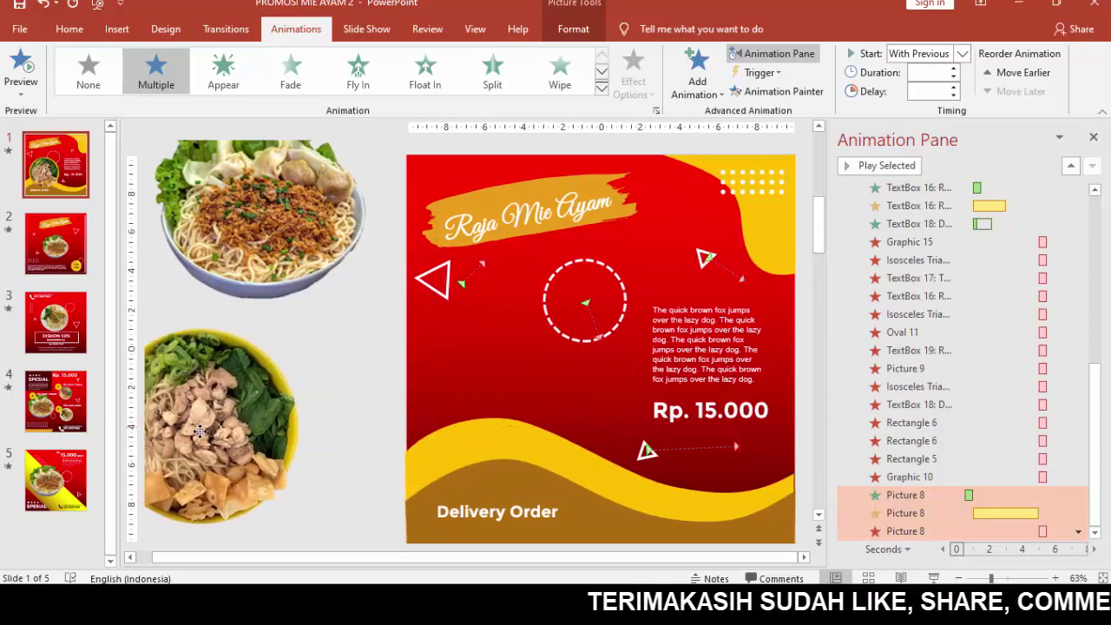
left_click_drag(281, 212, 546, 370)
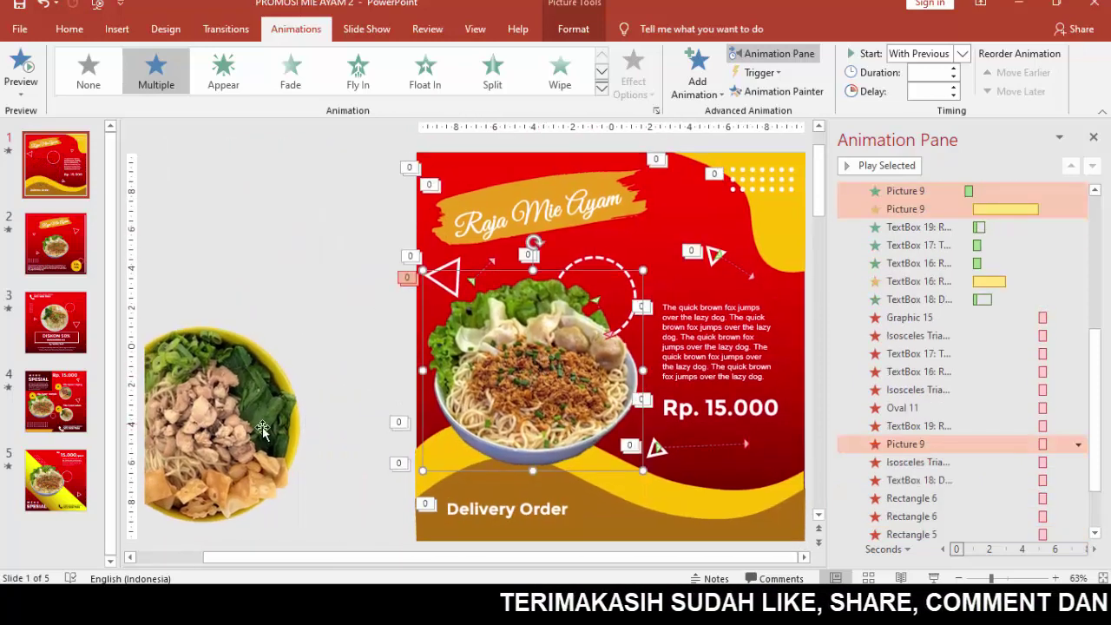
left_click(221, 430)
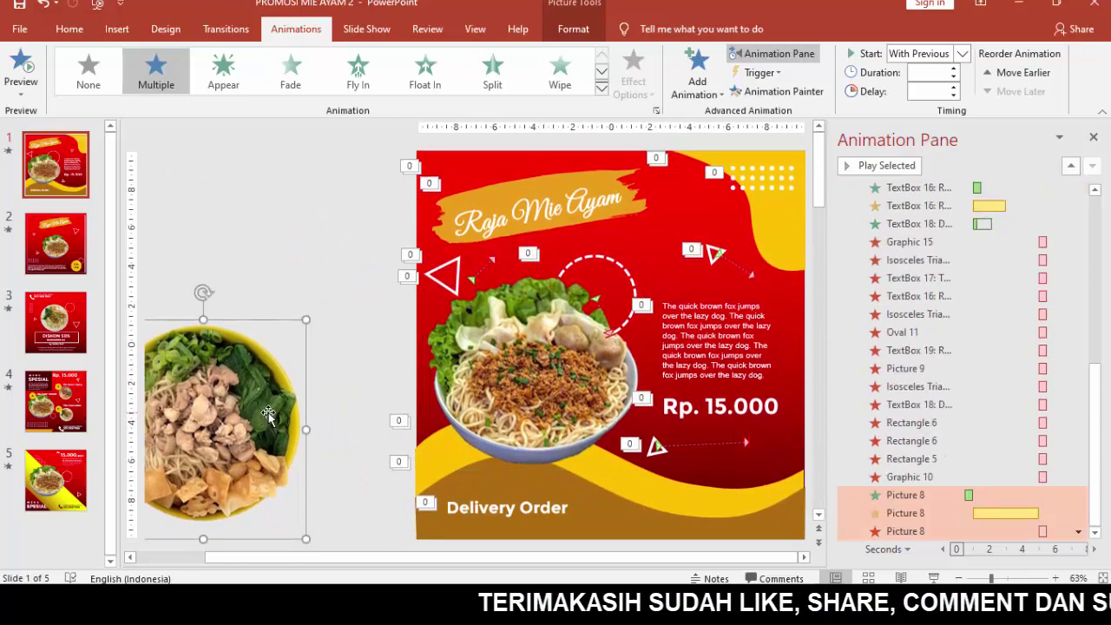
- Remove Picture 8's zoom entrance, Spin and exit effects in the Animation Pane
right_click(936, 495)
left_click(980, 476)
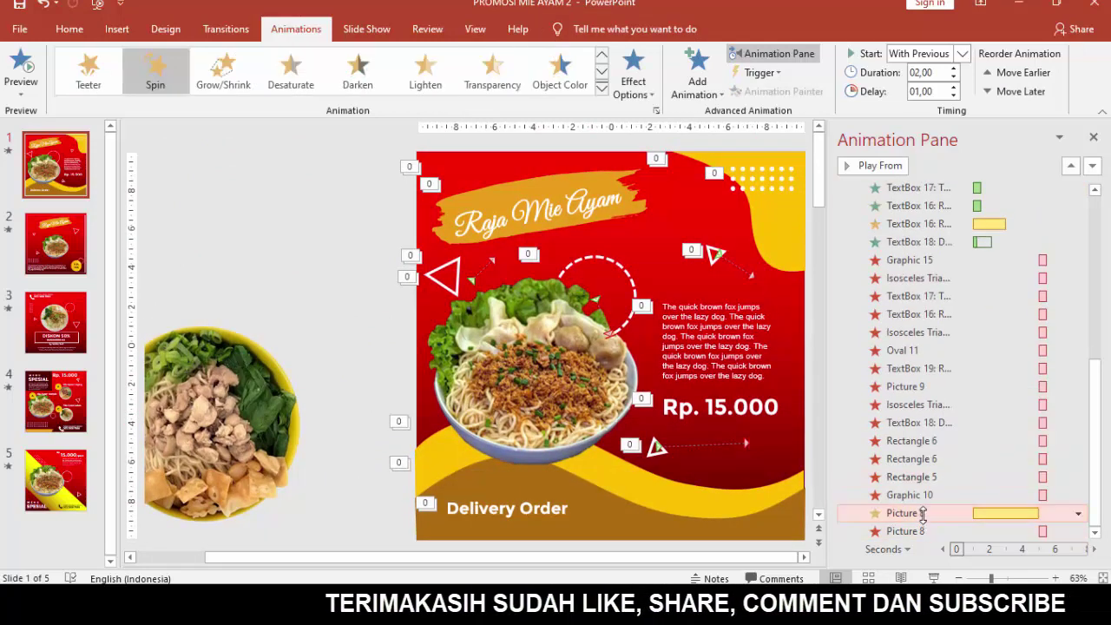
right_click(923, 513)
left_click(955, 496)
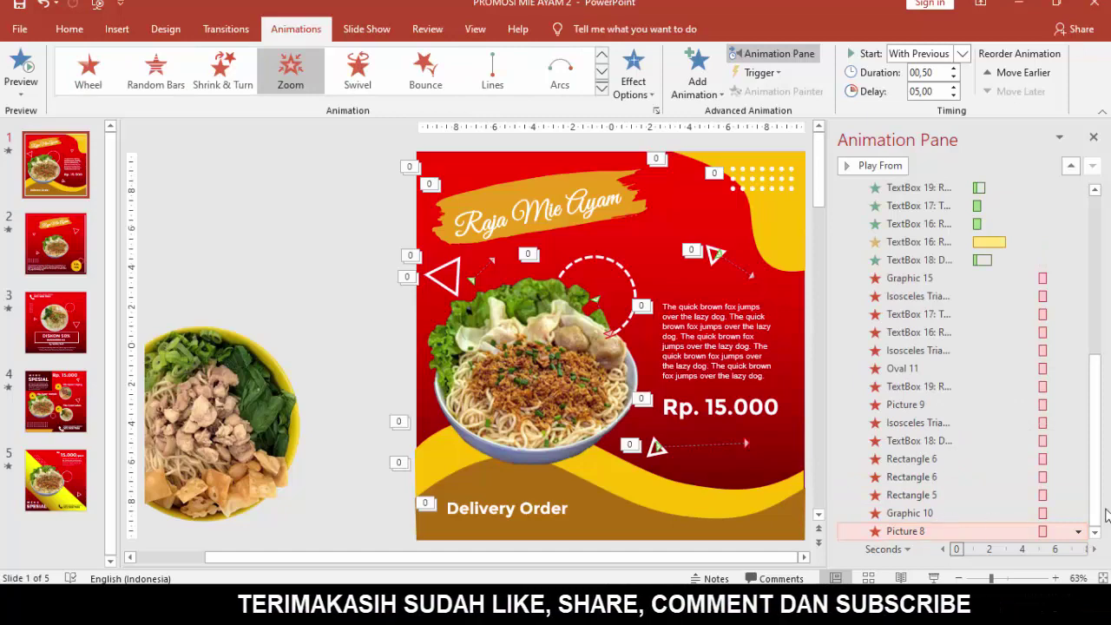
right_click(939, 531)
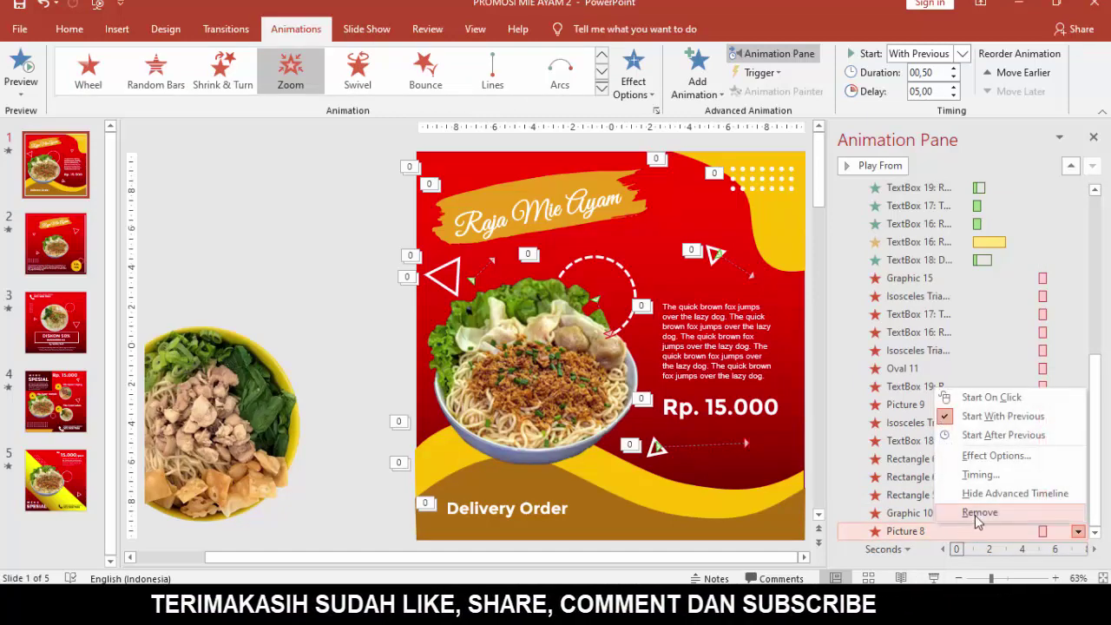
left_click(974, 514)
left_click(235, 432)
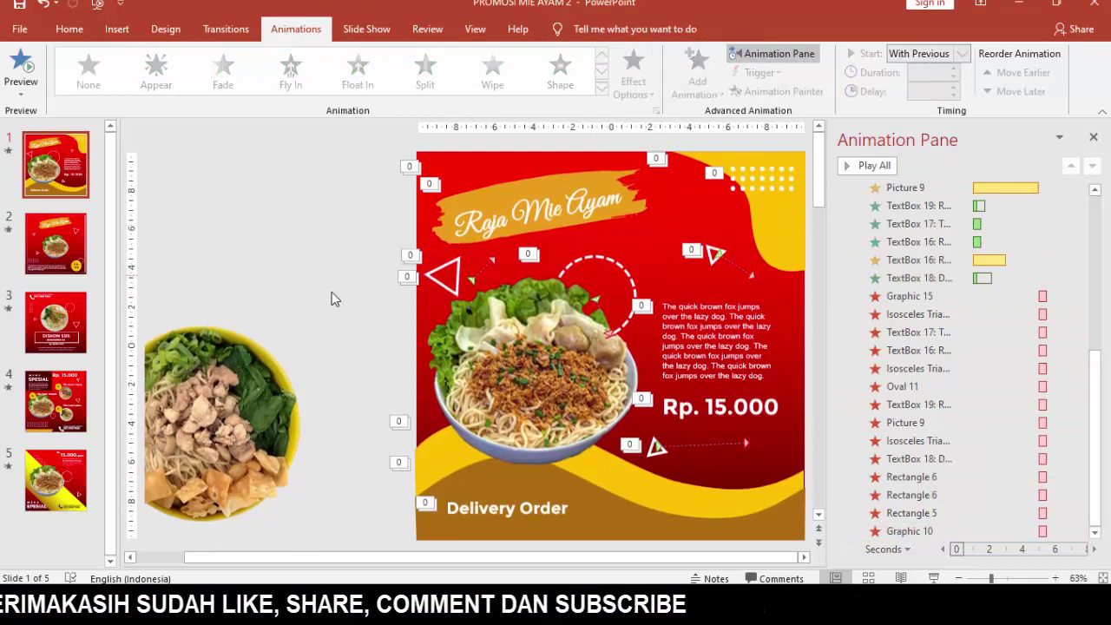
- Shrink the round noodle picture beside the slide
left_click_drag(226, 408, 281, 300)
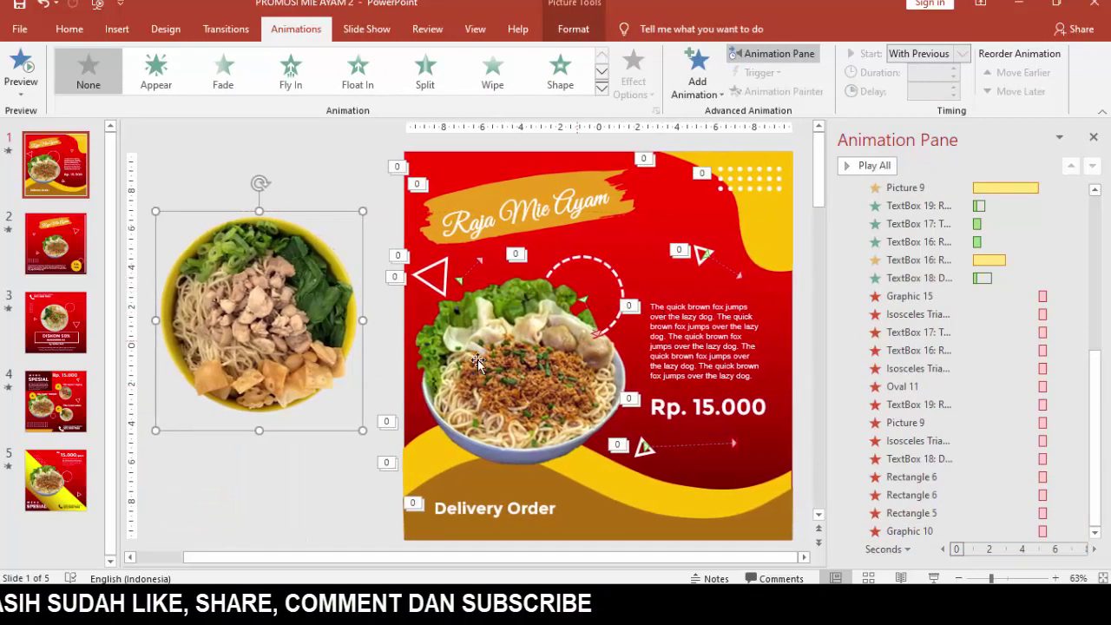
left_click_drag(363, 430, 280, 347)
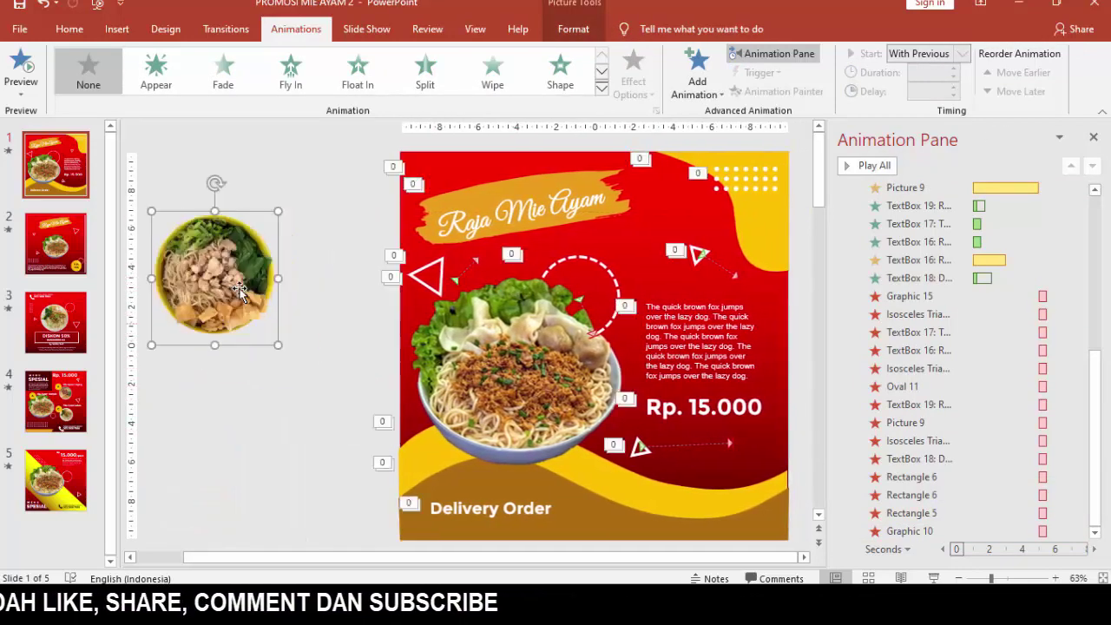
left_click_drag(215, 277, 219, 371)
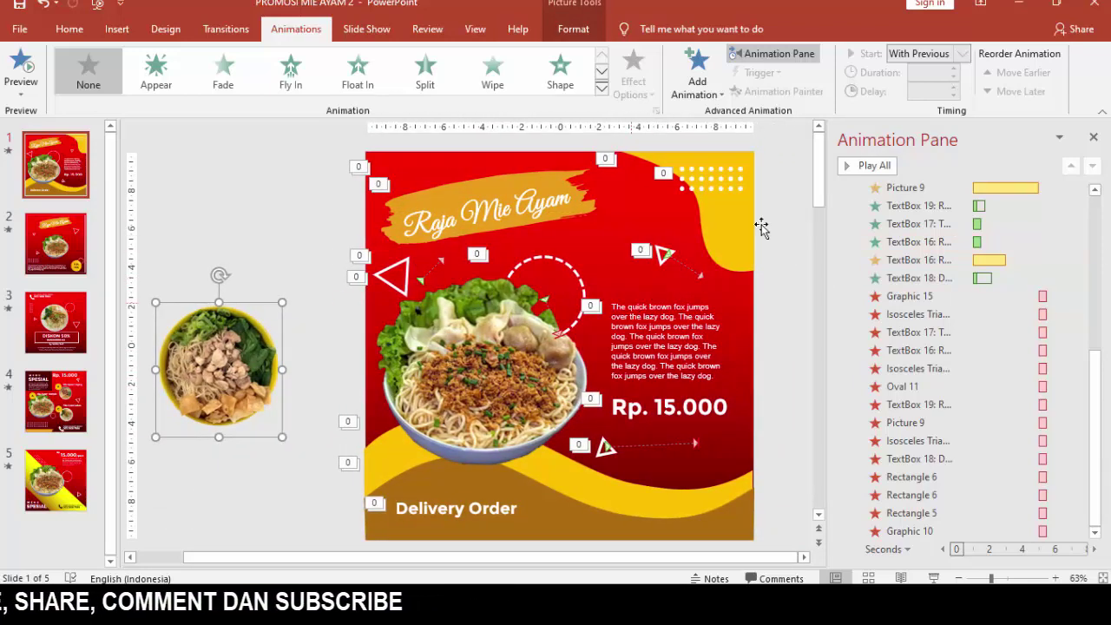
left_click(761, 224)
mouse_move(1092, 228)
left_mouse_down()
mouse_move(1095, 323)
mouse_move(1090, 205)
left_mouse_up()
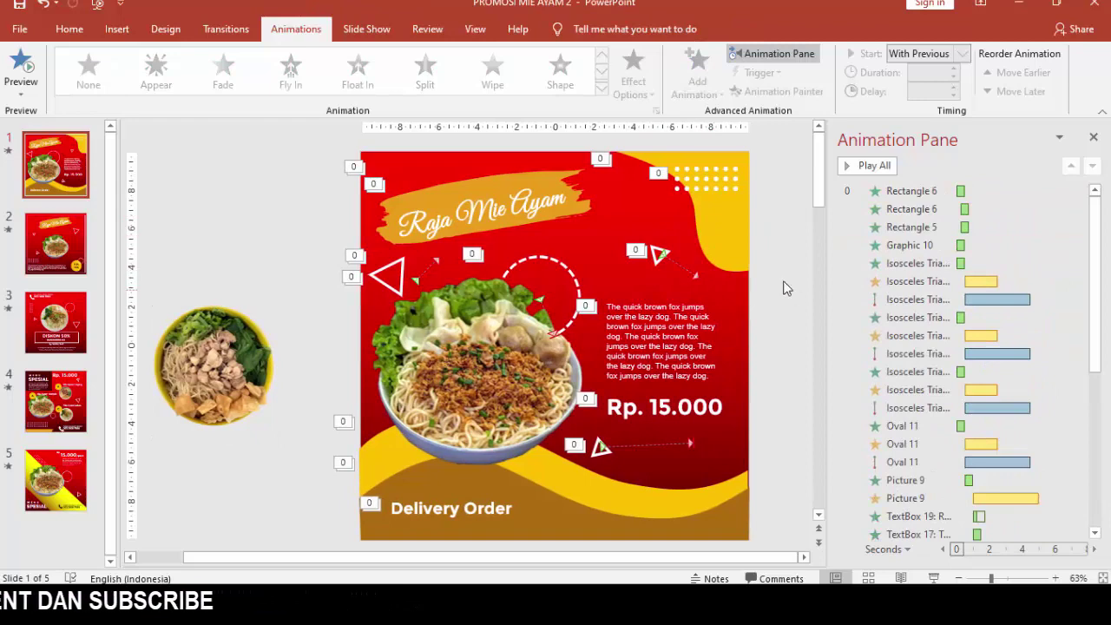
- Place the noodle picture on slide 1's lower right, below Rp. 15.000
left_click(689, 185)
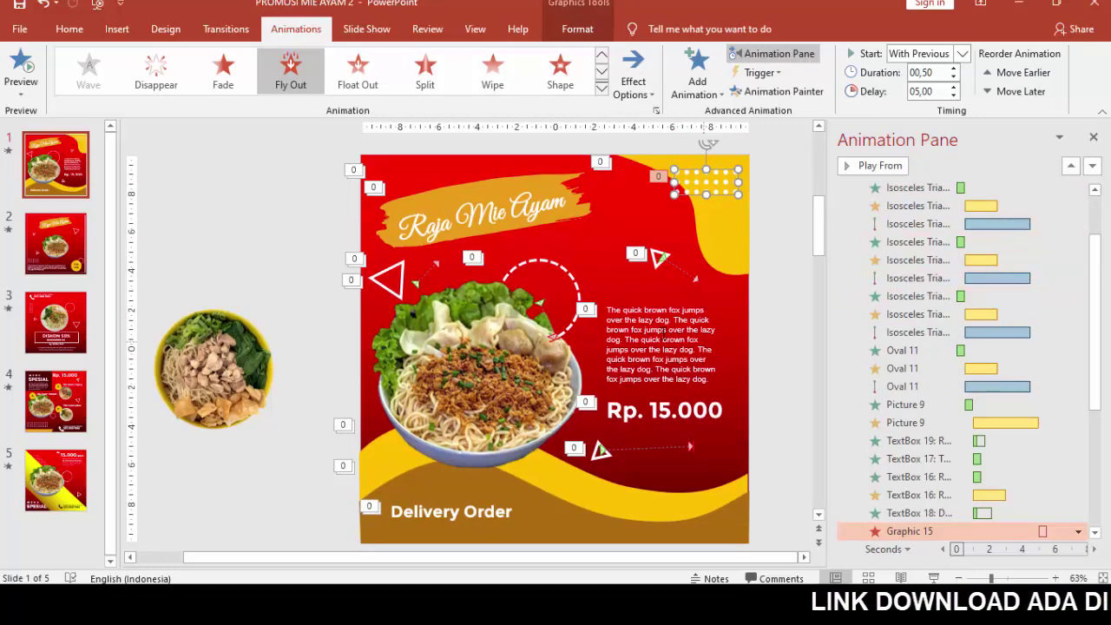
left_click(261, 373)
mouse_move(261, 374)
left_mouse_down()
mouse_move(538, 473)
mouse_move(423, 406)
mouse_move(434, 451)
left_mouse_up()
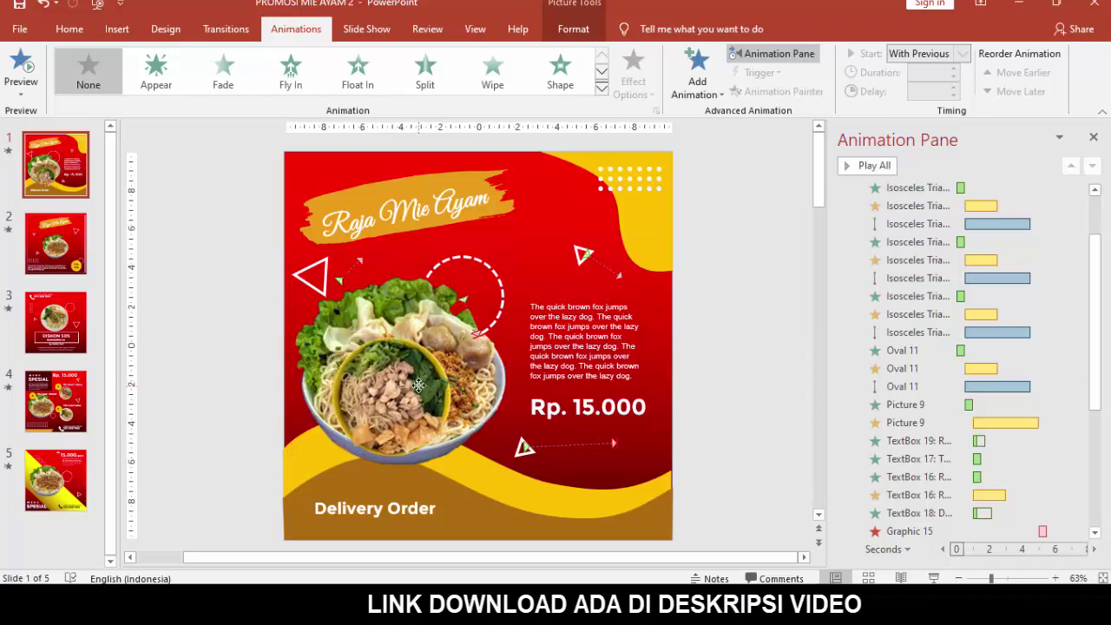
mouse_move(419, 380)
left_mouse_down()
mouse_move(603, 471)
mouse_move(601, 454)
mouse_move(506, 504)
left_mouse_up()
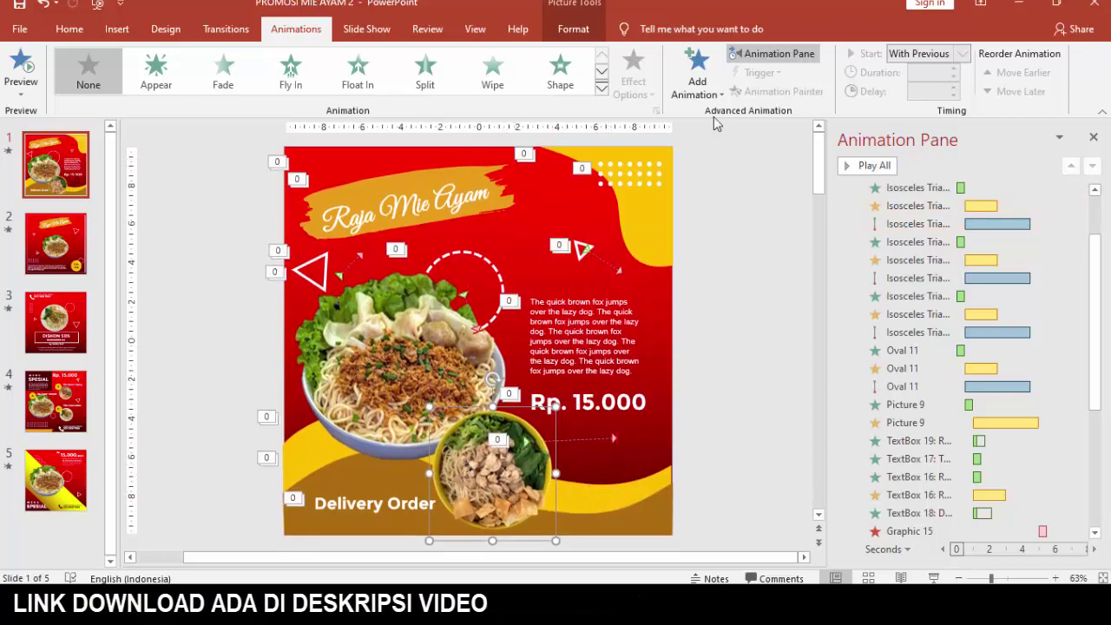
- Give the cut-out noodle bowl a Fly In entrance starting On Click, with a 00,50 duration
left_click(699, 76)
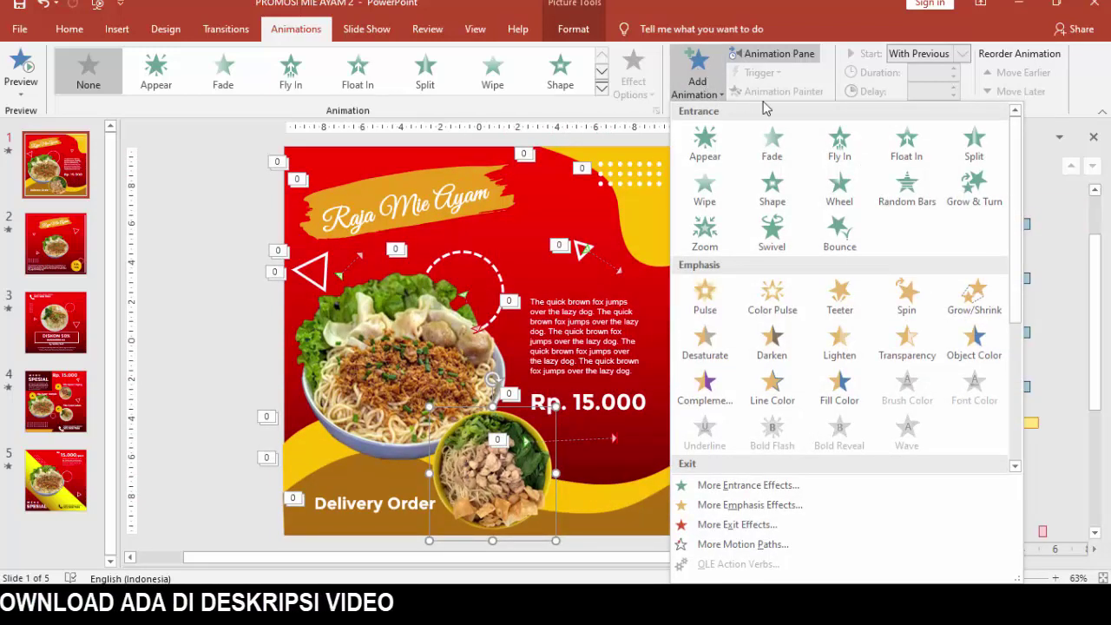
left_click(834, 155)
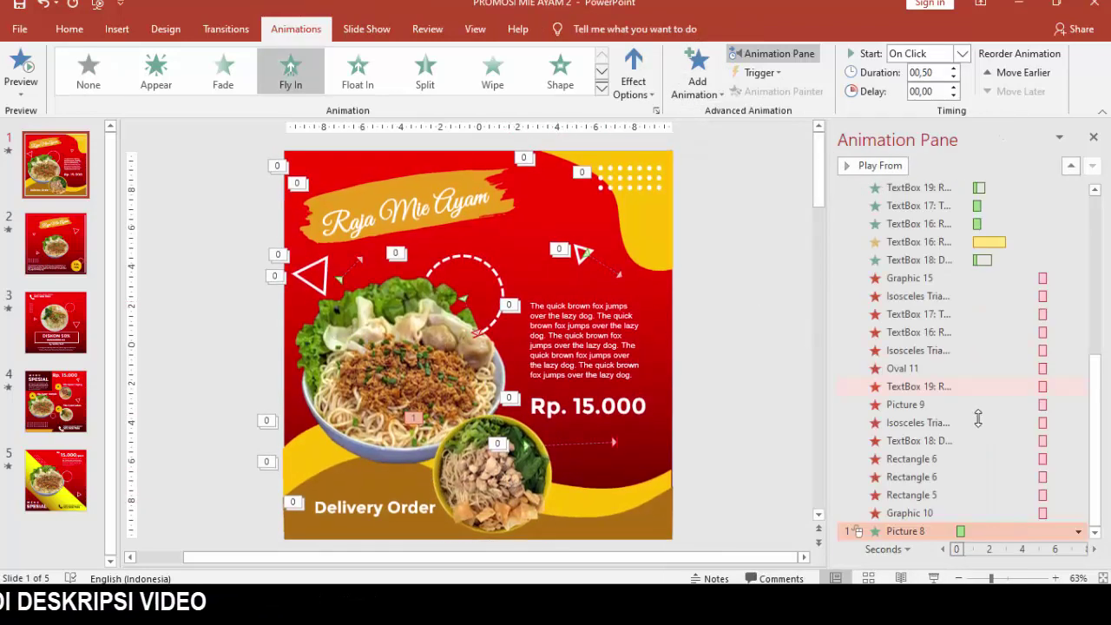
left_click(964, 53)
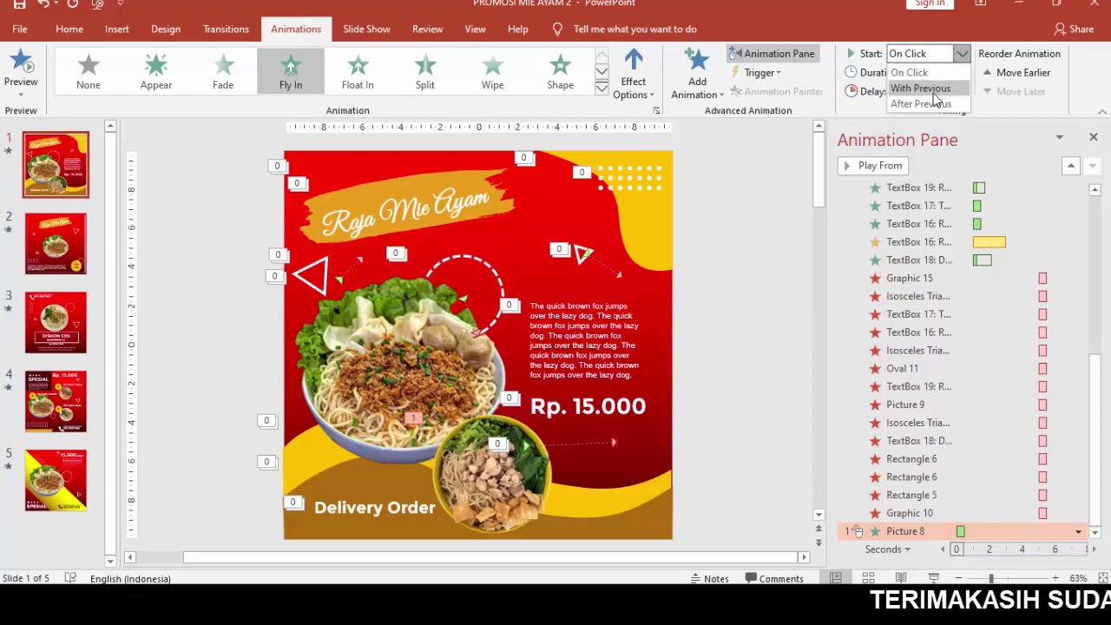
left_click(934, 74)
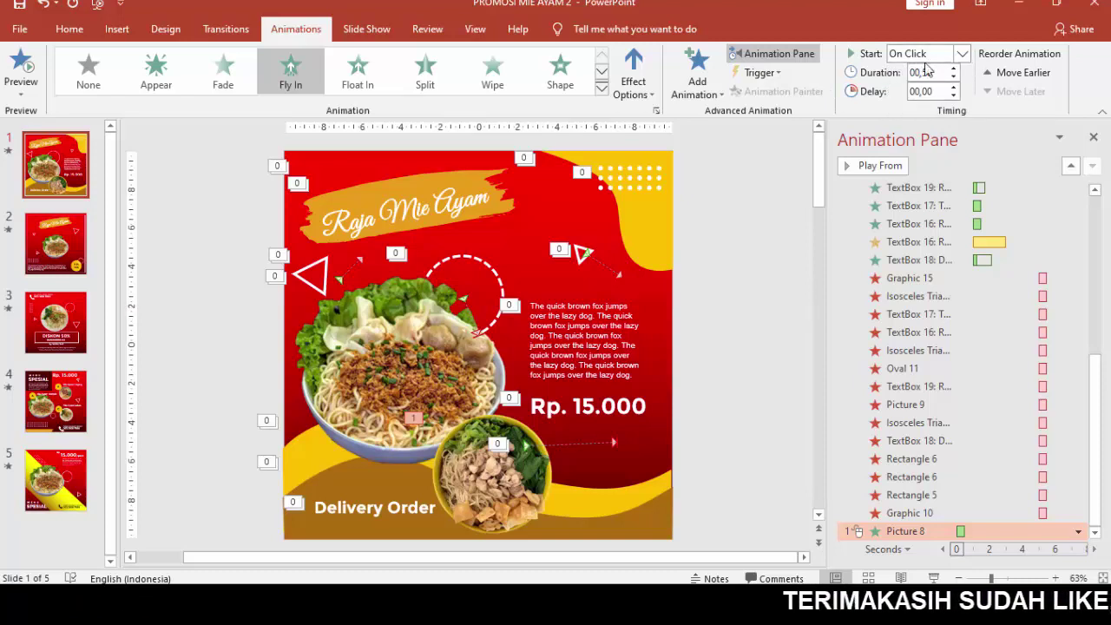
left_click(954, 68)
left_click(954, 69)
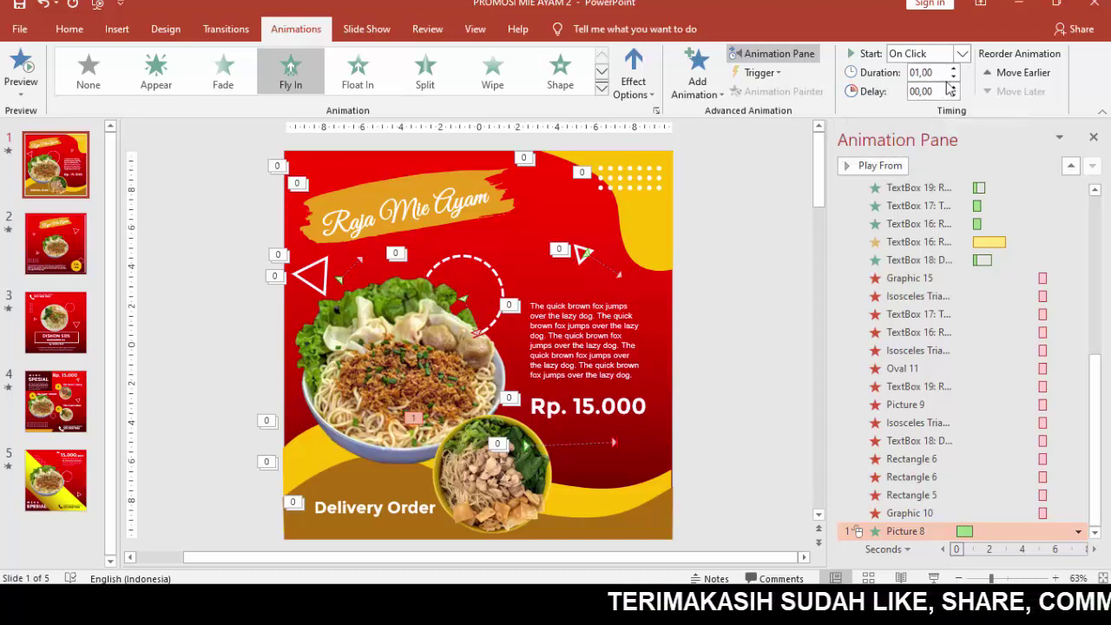
left_click(530, 476)
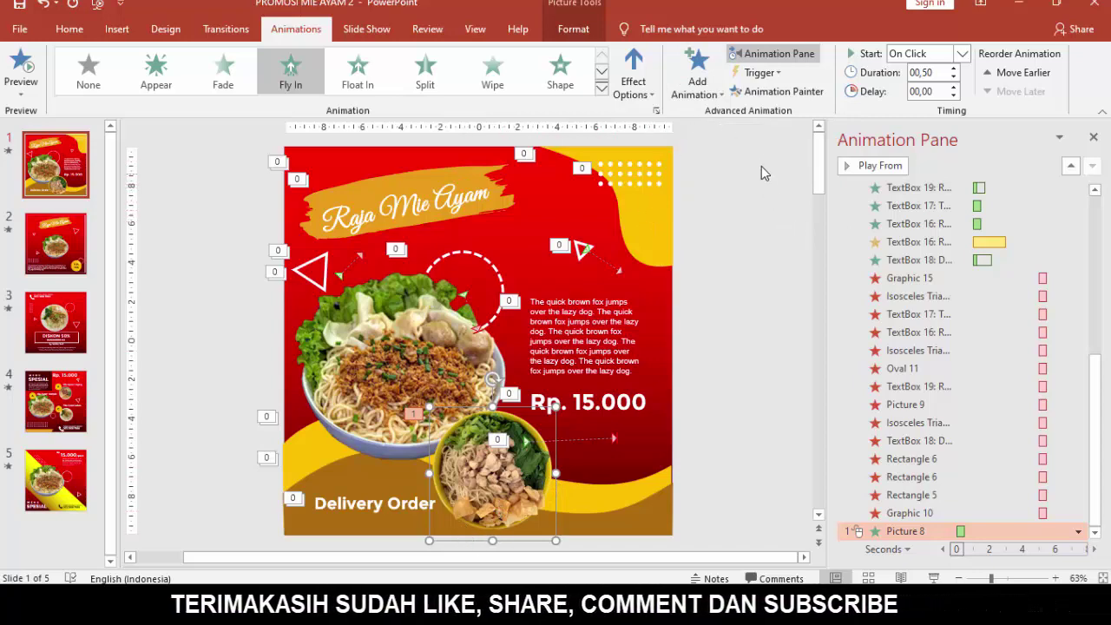
left_click(700, 69)
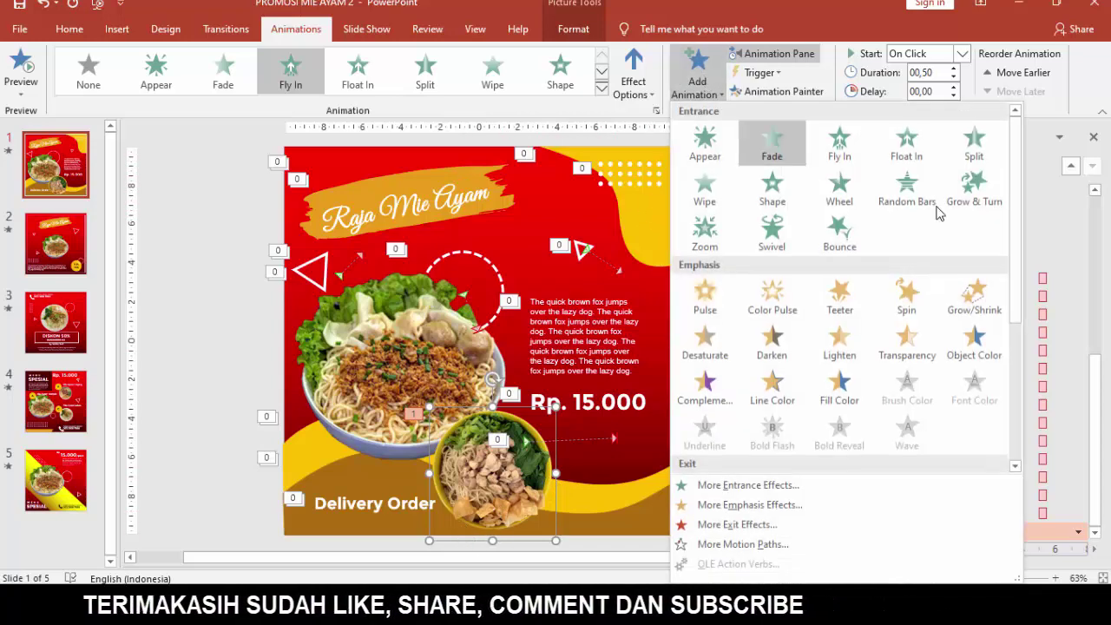
- Add a 02,00 Spin emphasis to the noodle bowl, starting With Previous after a 00,50 delay
scroll(1020, 212, "down", 1)
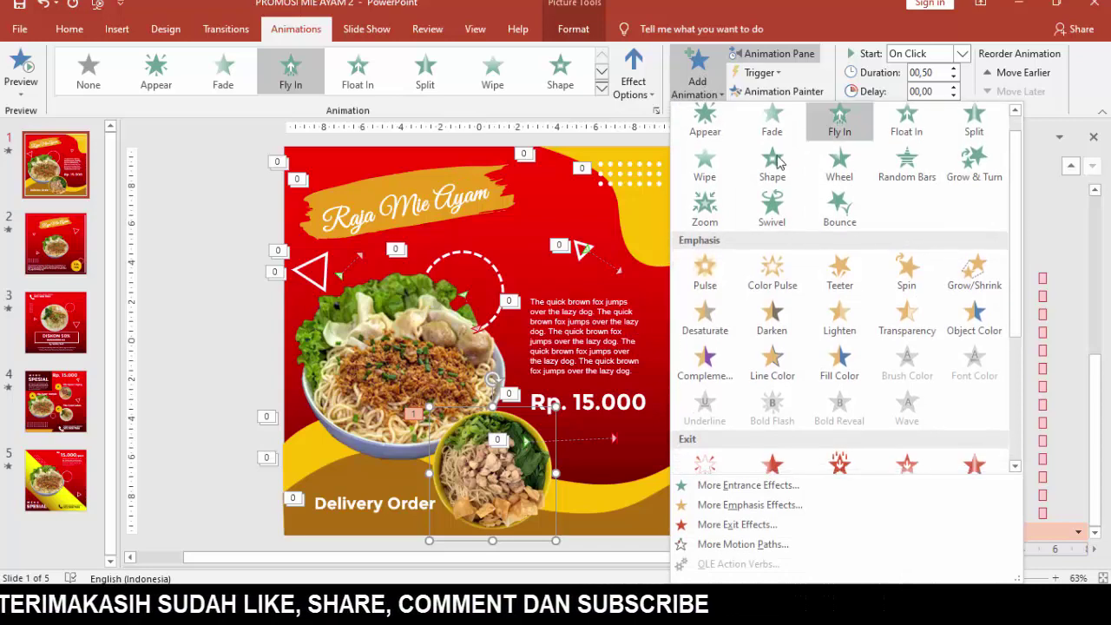
left_click(907, 274)
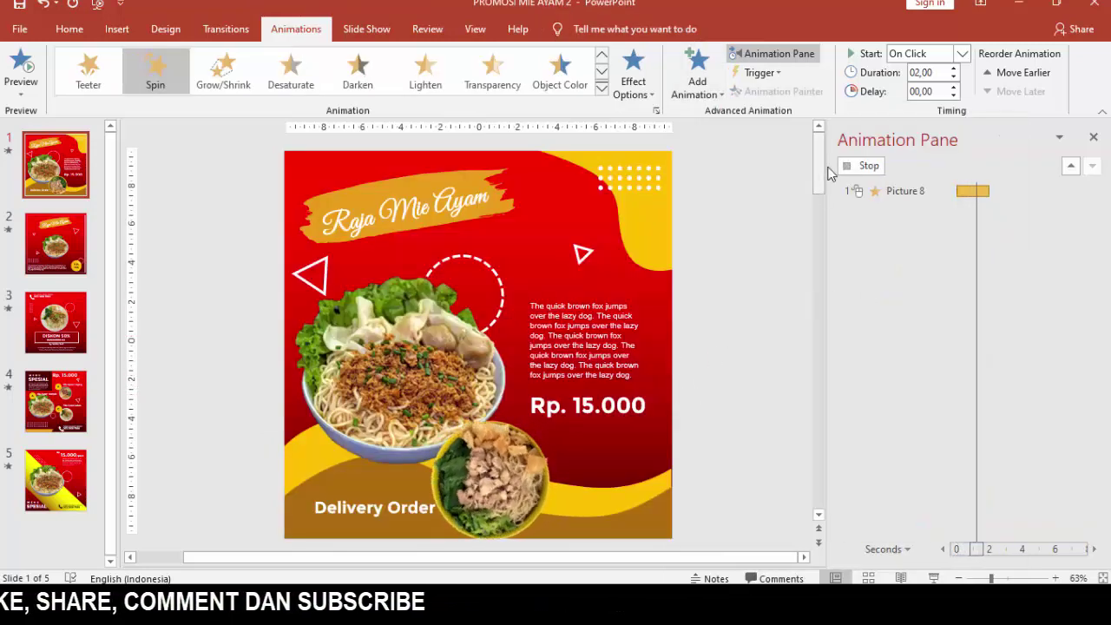
left_click(962, 54)
left_click(924, 87)
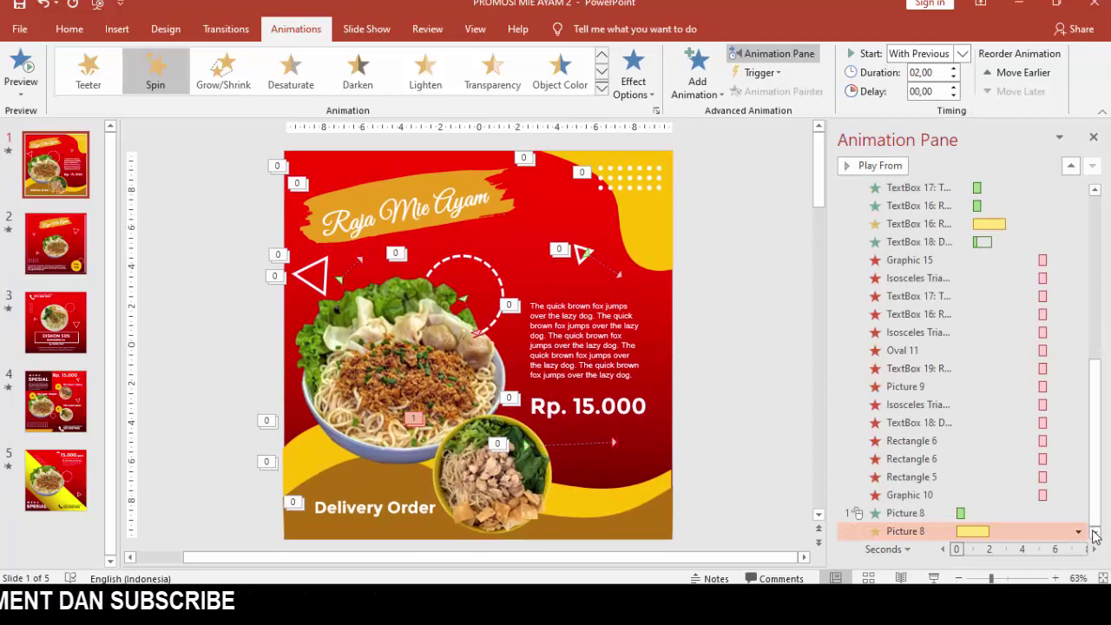
left_click(1002, 533)
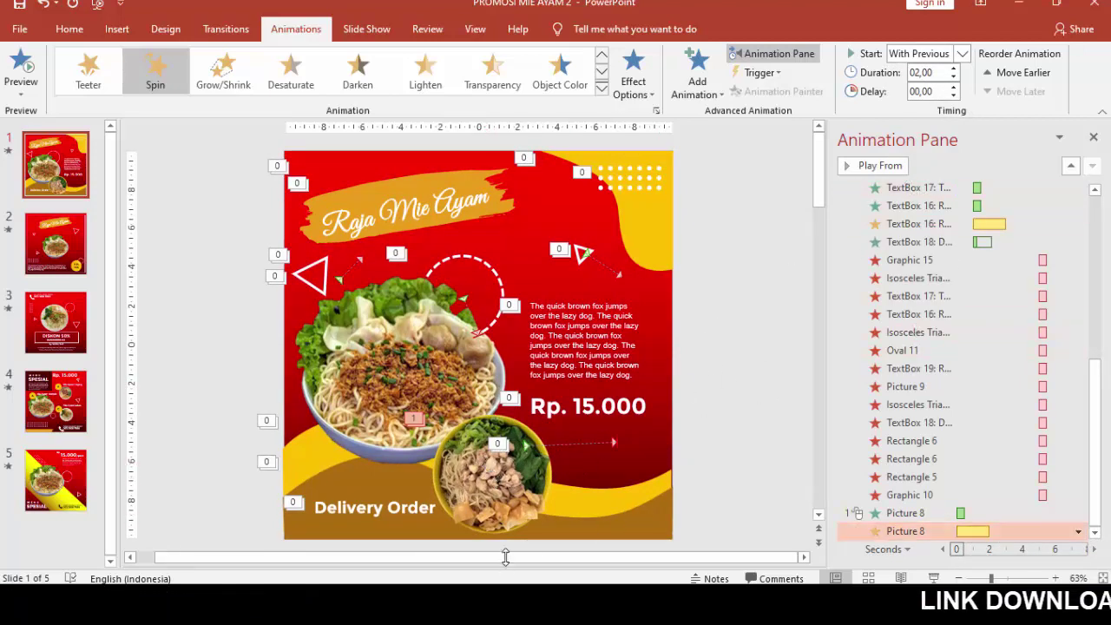
left_click(954, 88)
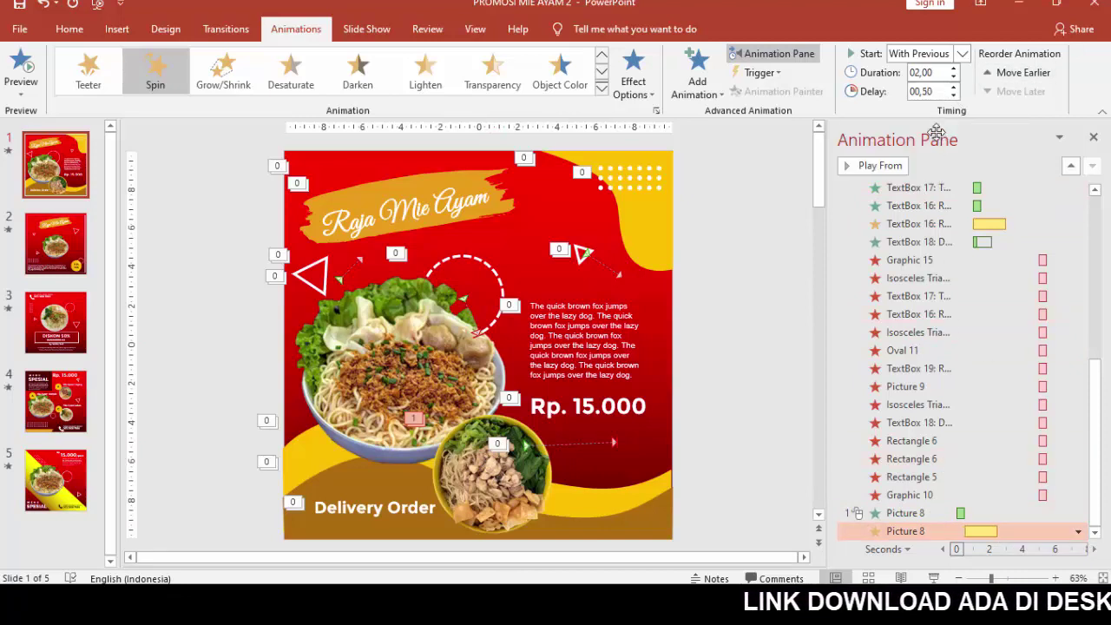
- Preview the noodle bowl's Fly In and Spin animations from the Animation Pane
left_click(855, 513)
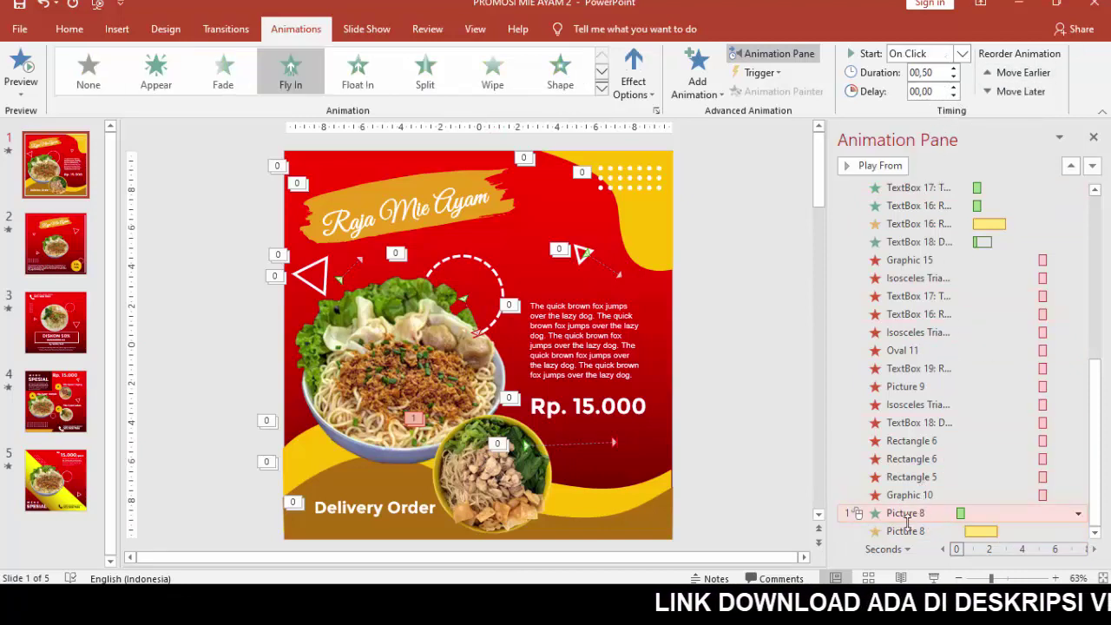
left_click(958, 531)
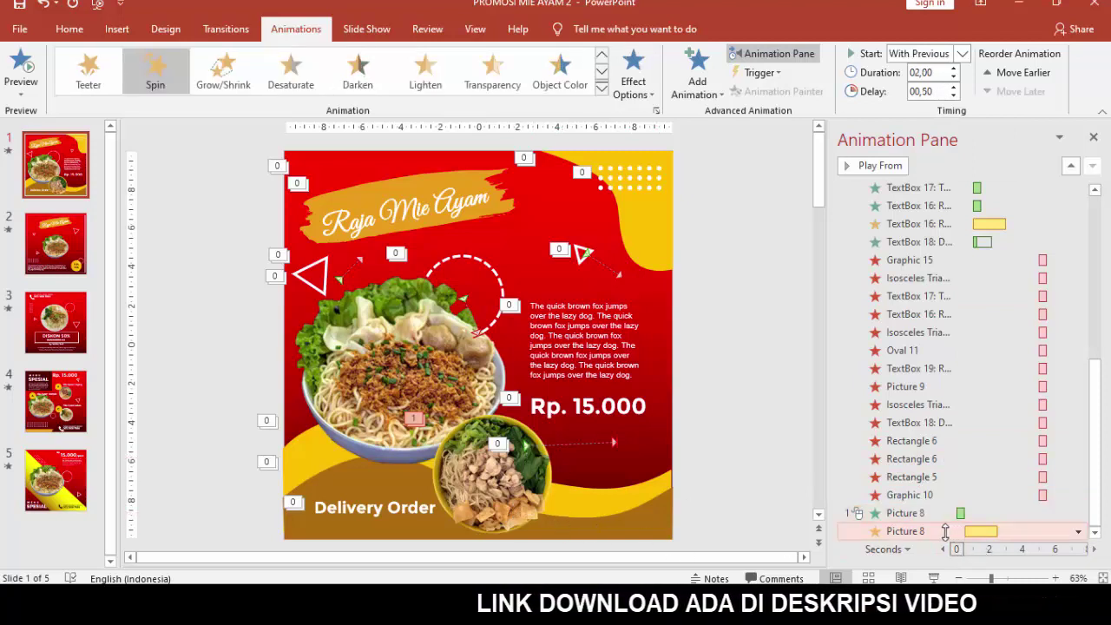
left_click(855, 513)
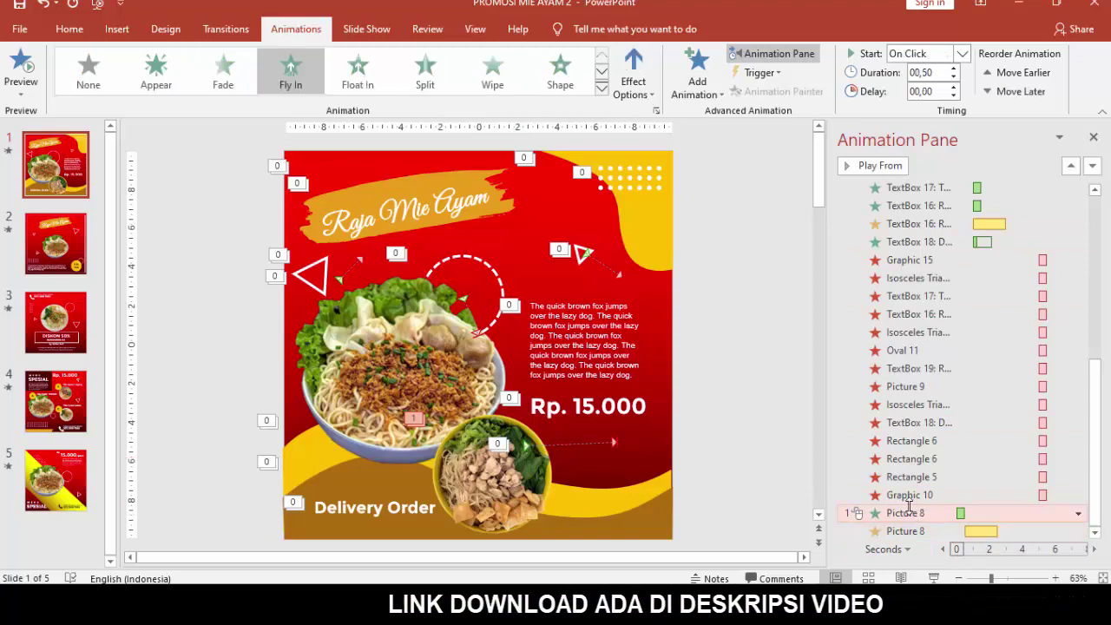
left_click(879, 167)
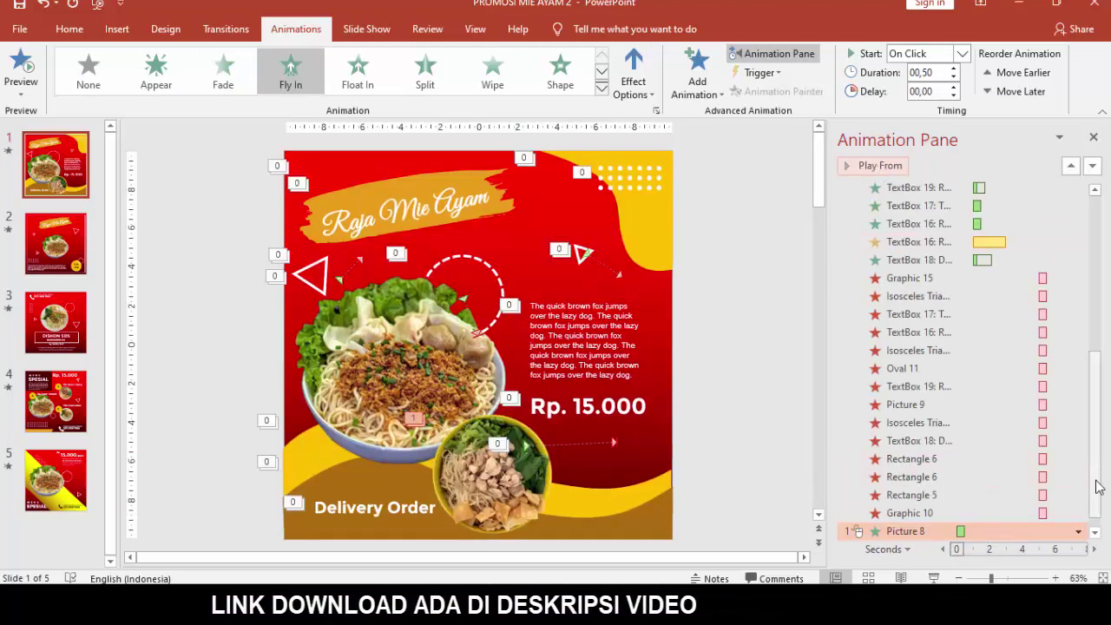
left_click(479, 502)
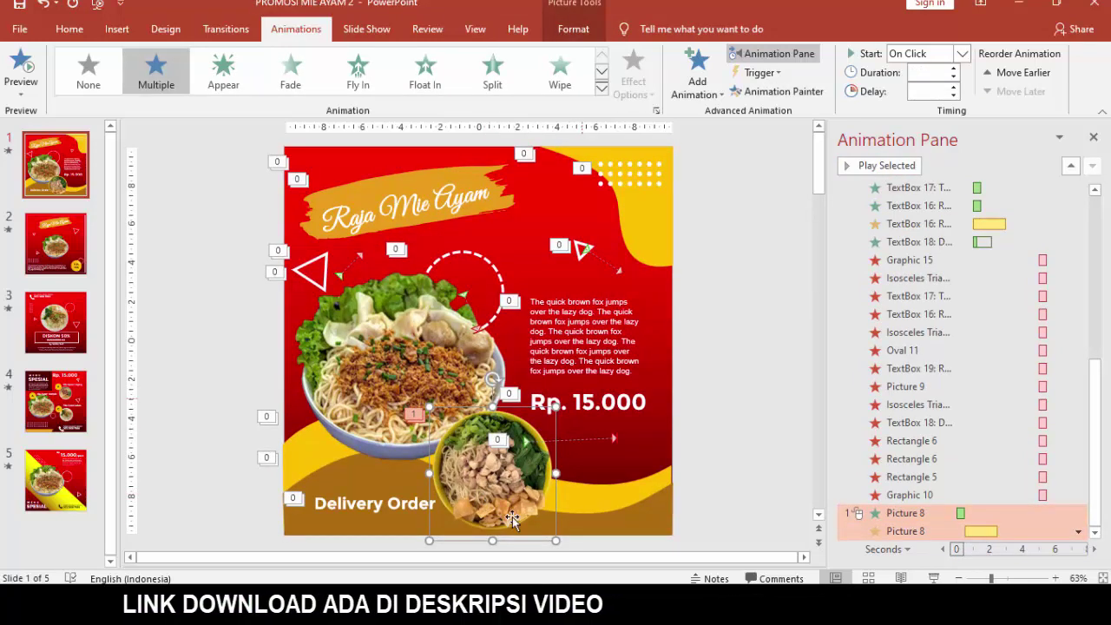
- Add a Fly Out exit to the noodle bowl, starting With Previous with a 02,50 delay, and preview it
left_click(697, 83)
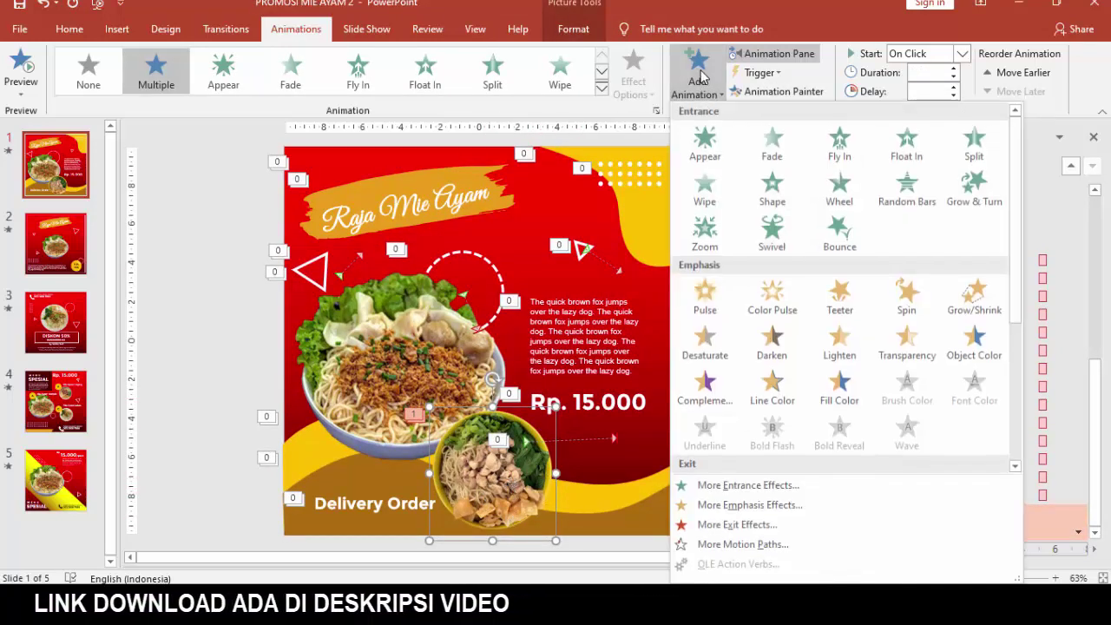
left_click_drag(1015, 182, 1030, 315)
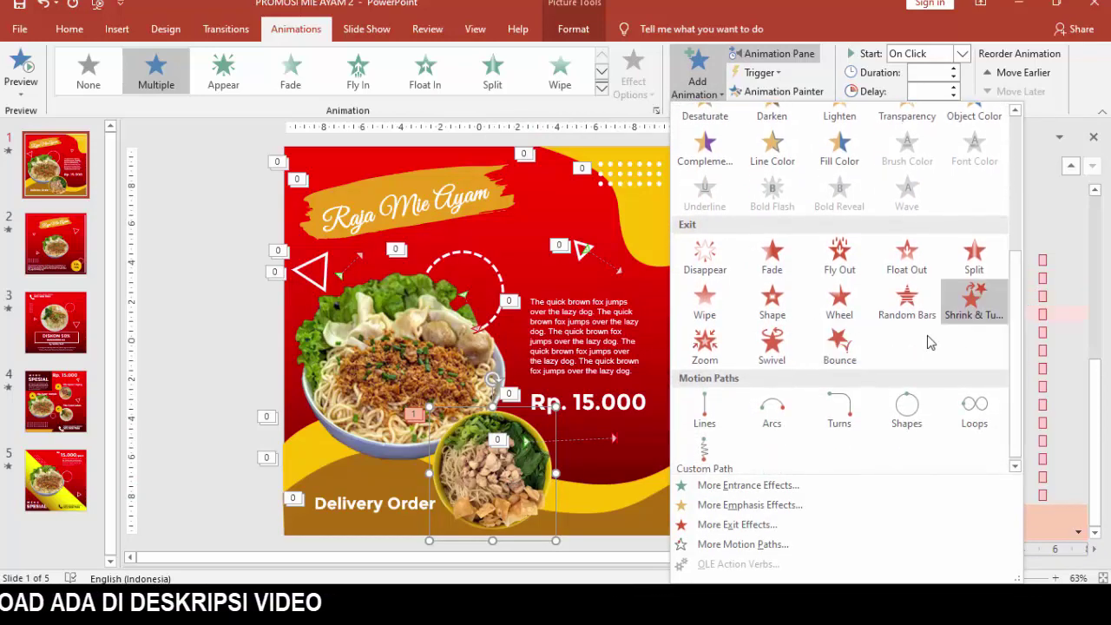
left_click(839, 260)
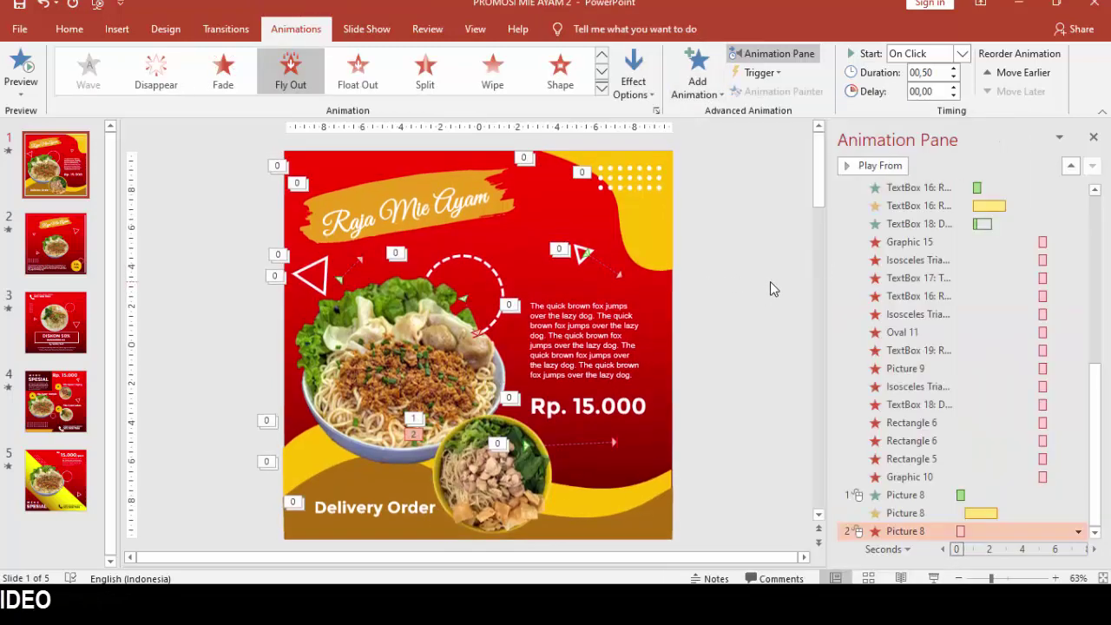
left_click(963, 54)
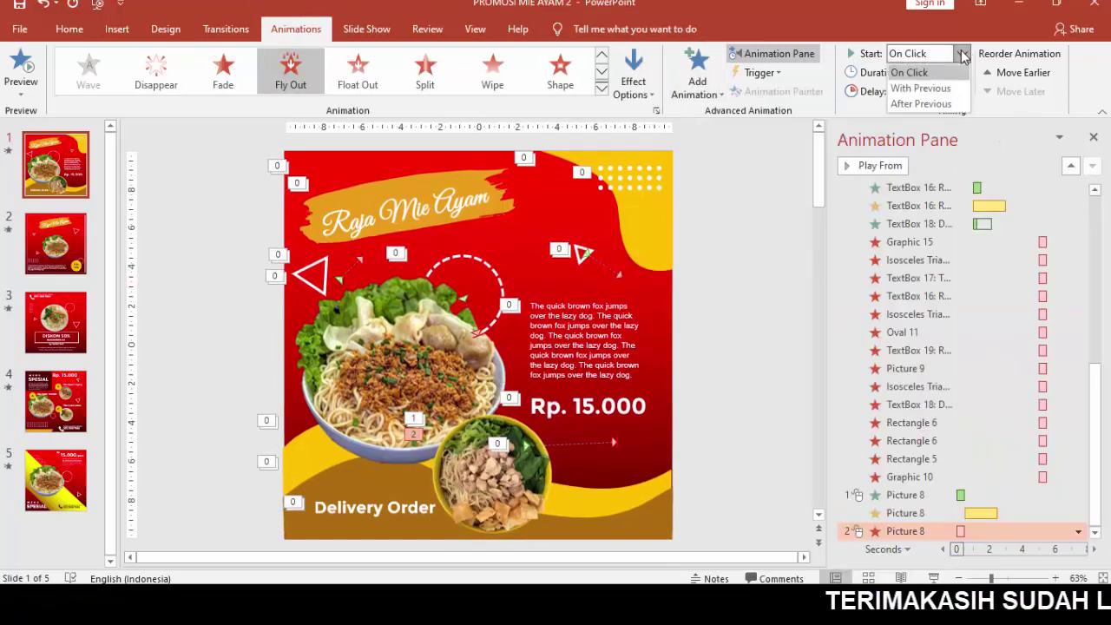
left_click(920, 88)
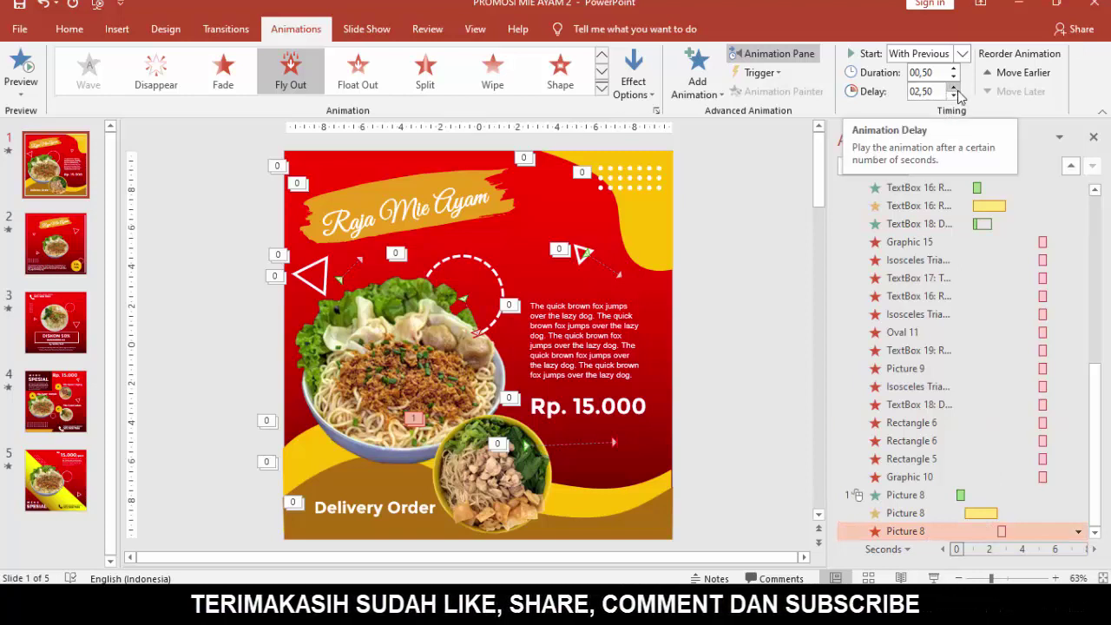
left_click(853, 495)
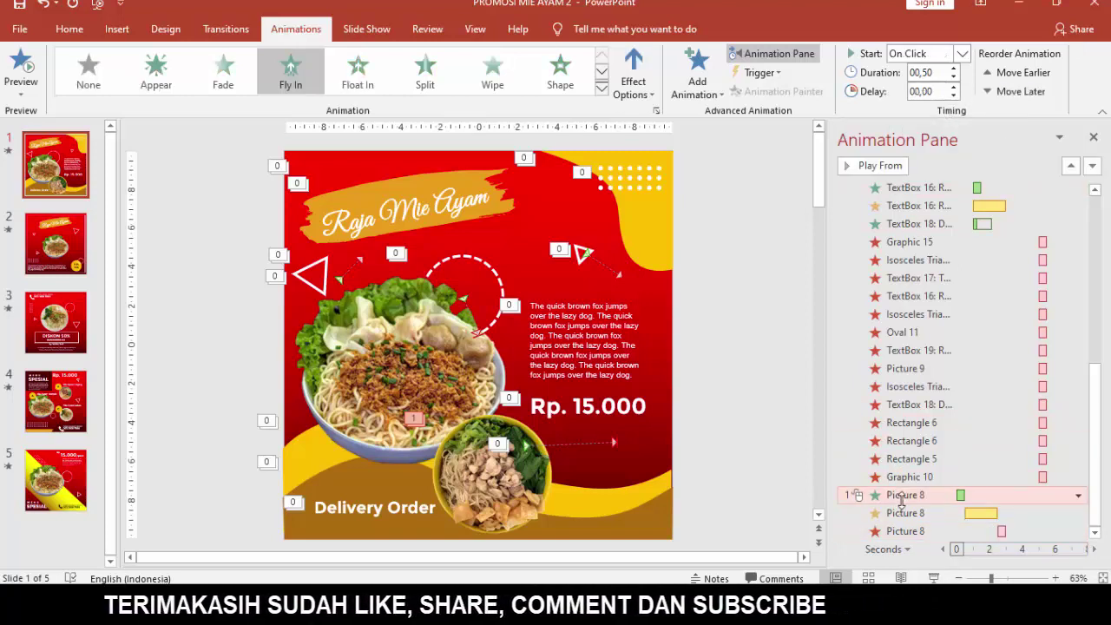
left_click(878, 166)
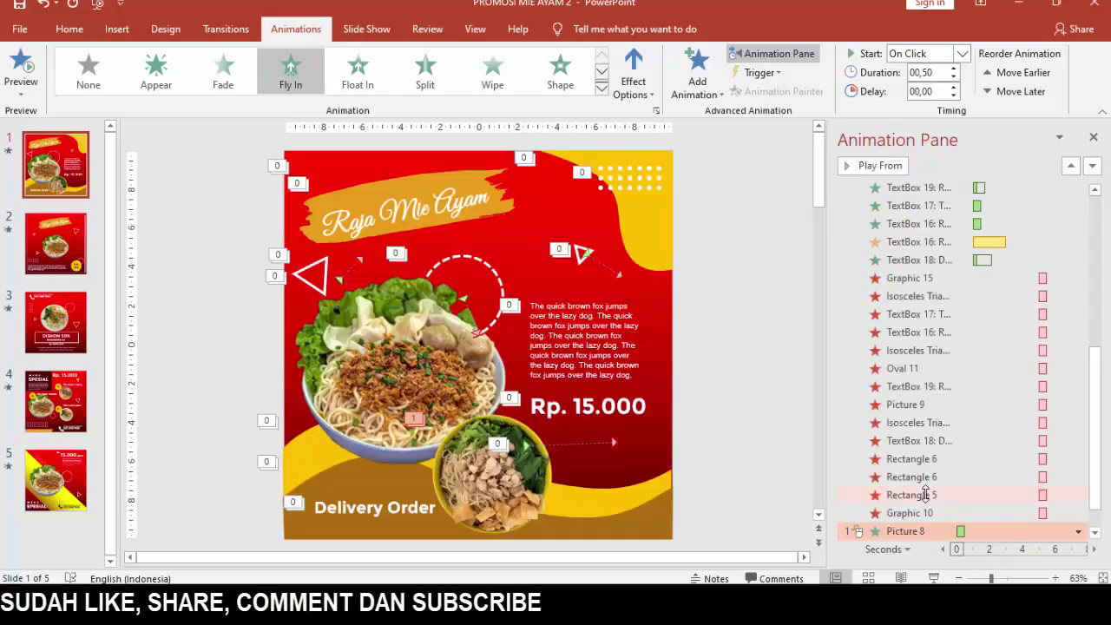
scroll(1053, 521, "down", 1)
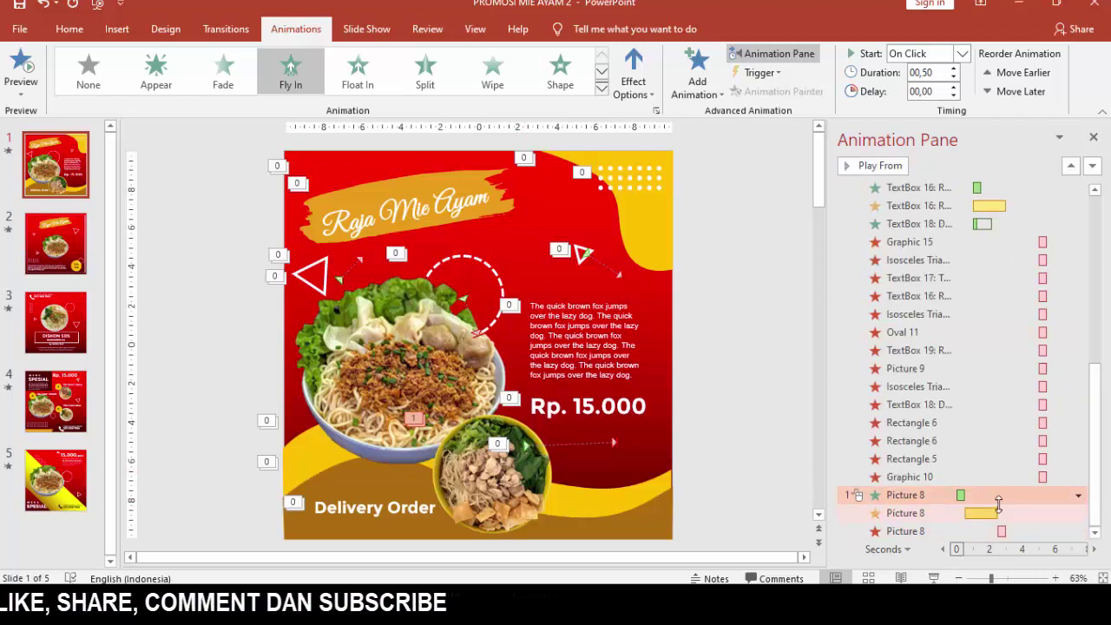
- Delete the small bowl photo with its animations, close the Animation Pane, and go to slide 2
left_click(519, 500)
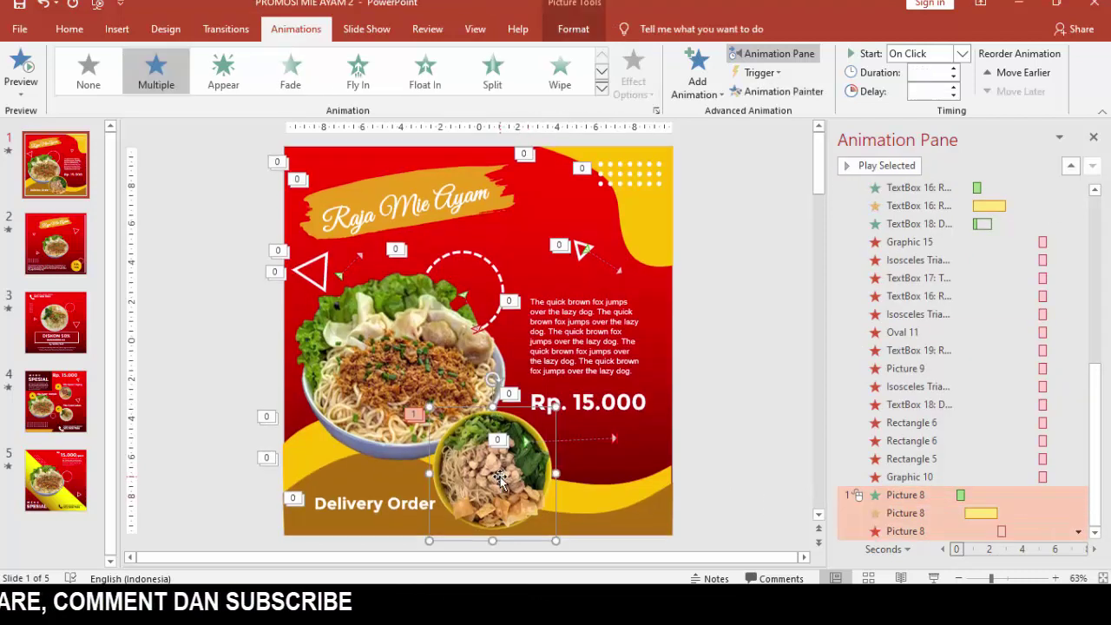
key("Delete")
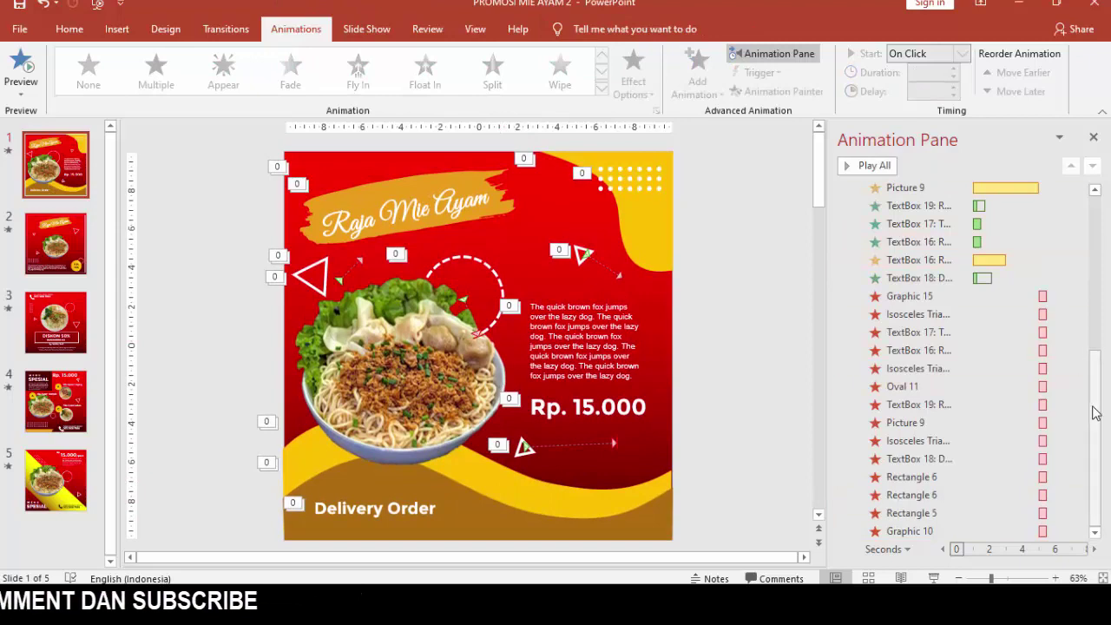
left_click_drag(1095, 414, 1099, 226)
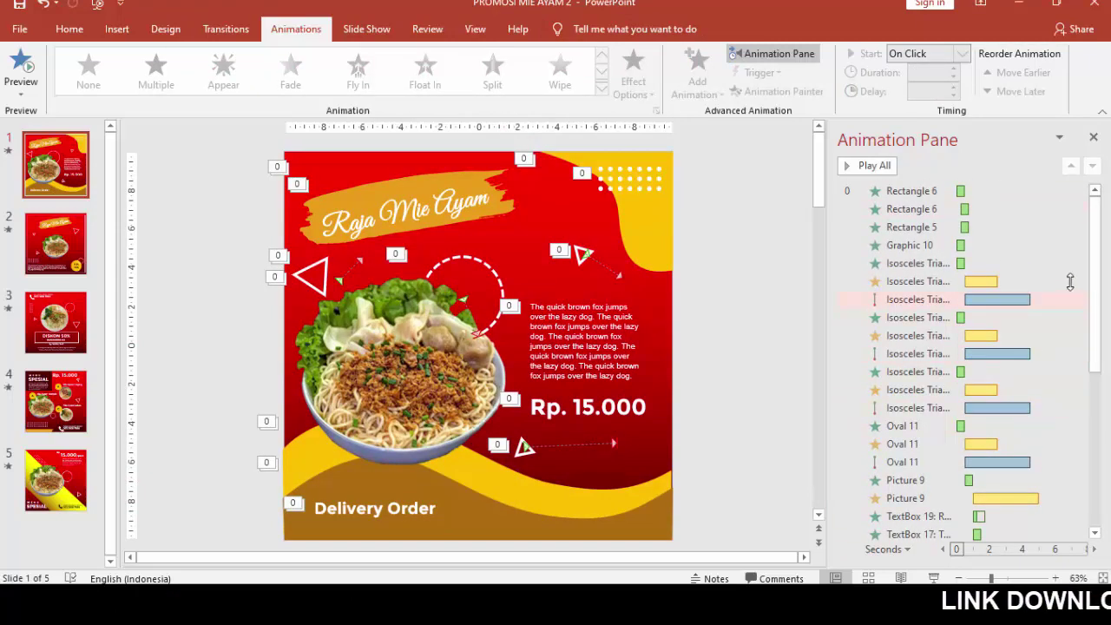
scroll(1096, 257, "down", 5)
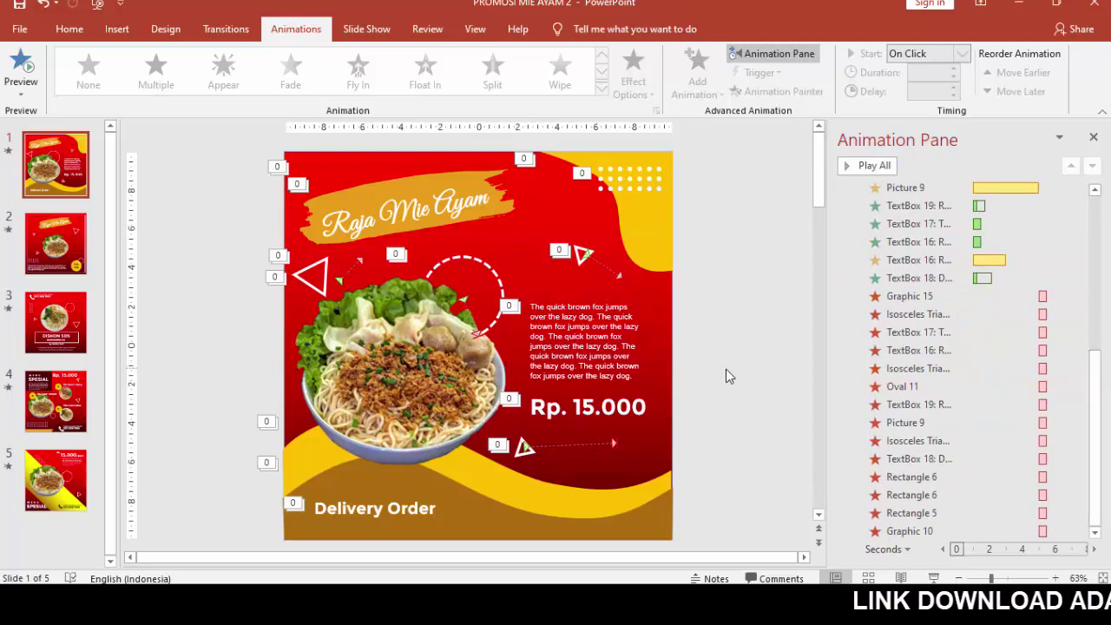
left_click(1095, 139)
left_click(105, 297)
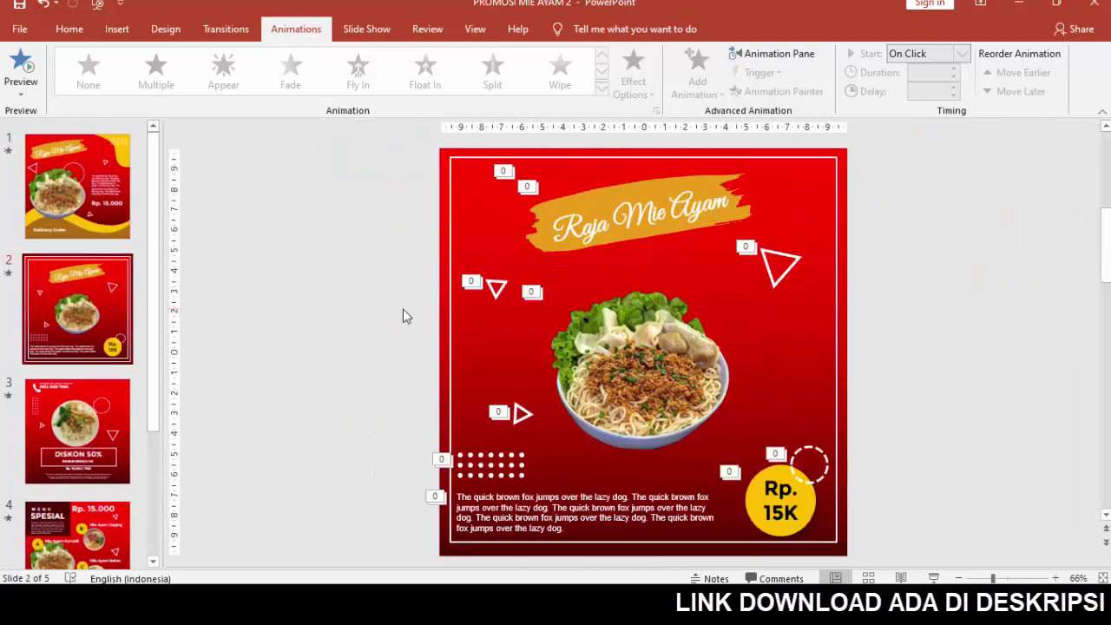
- Open Format Background for slide 2, then inspect the triangle, title graphic and bowl picture
left_click(69, 31)
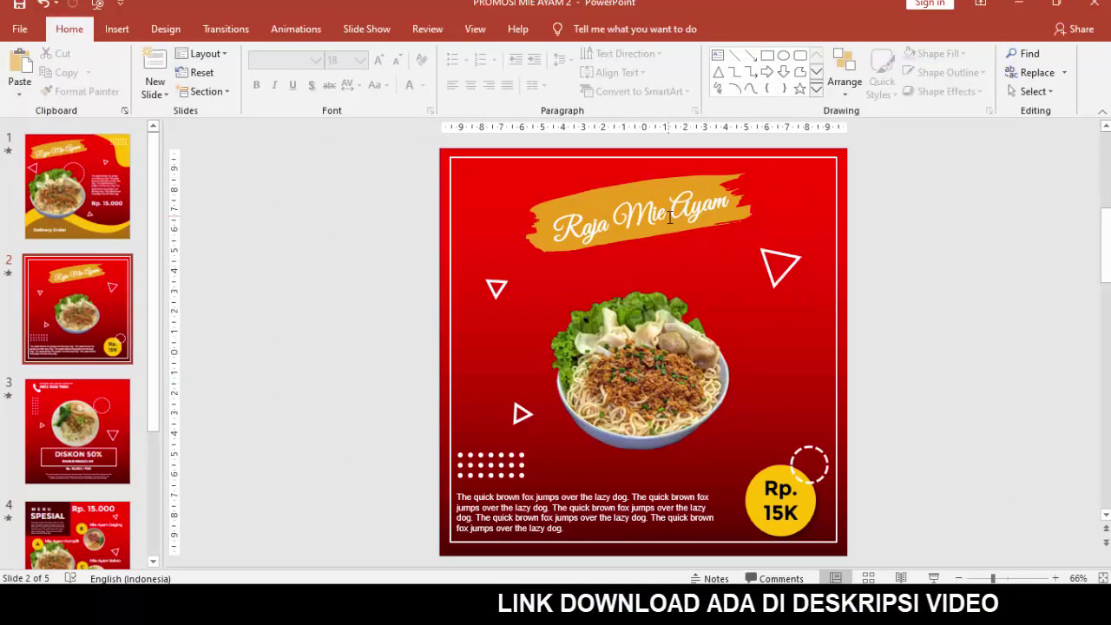
right_click(790, 208)
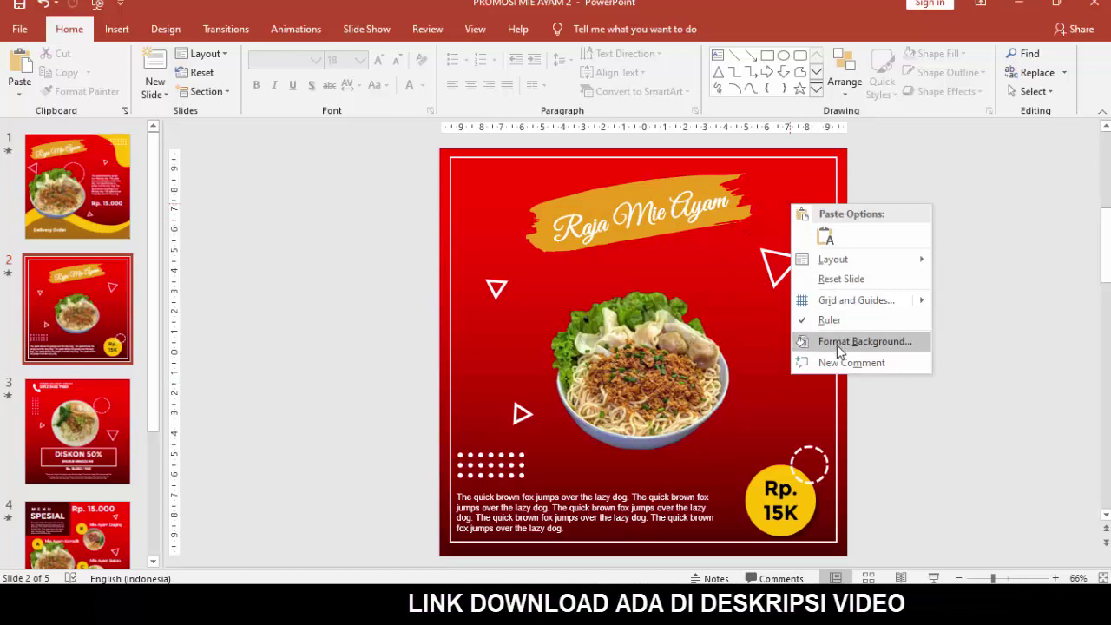
left_click(837, 341)
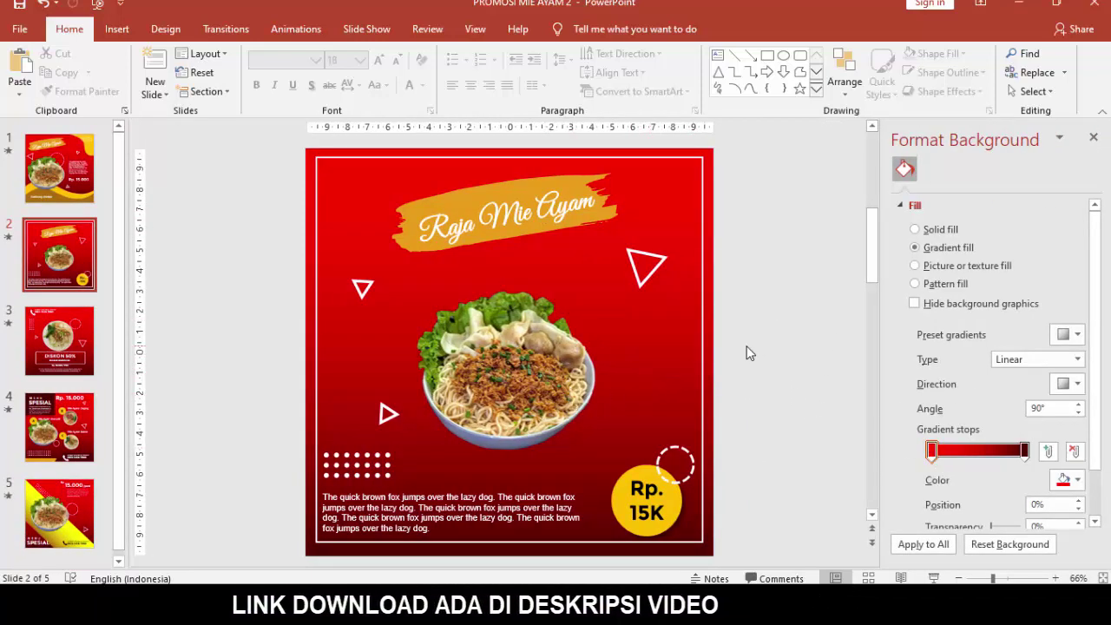
left_click(647, 267)
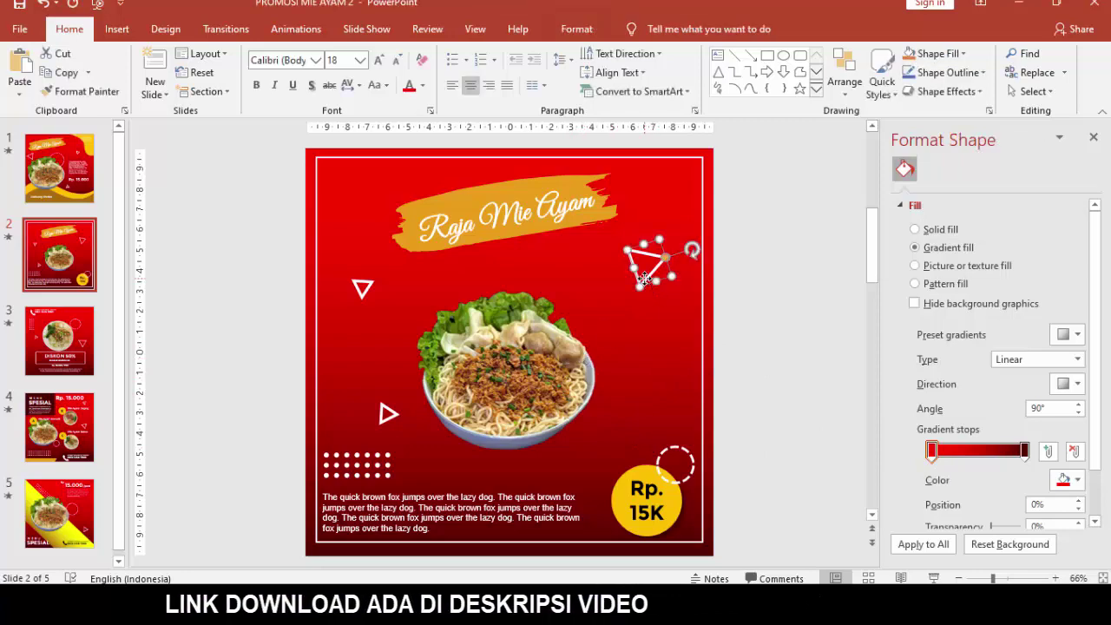
left_click(544, 192)
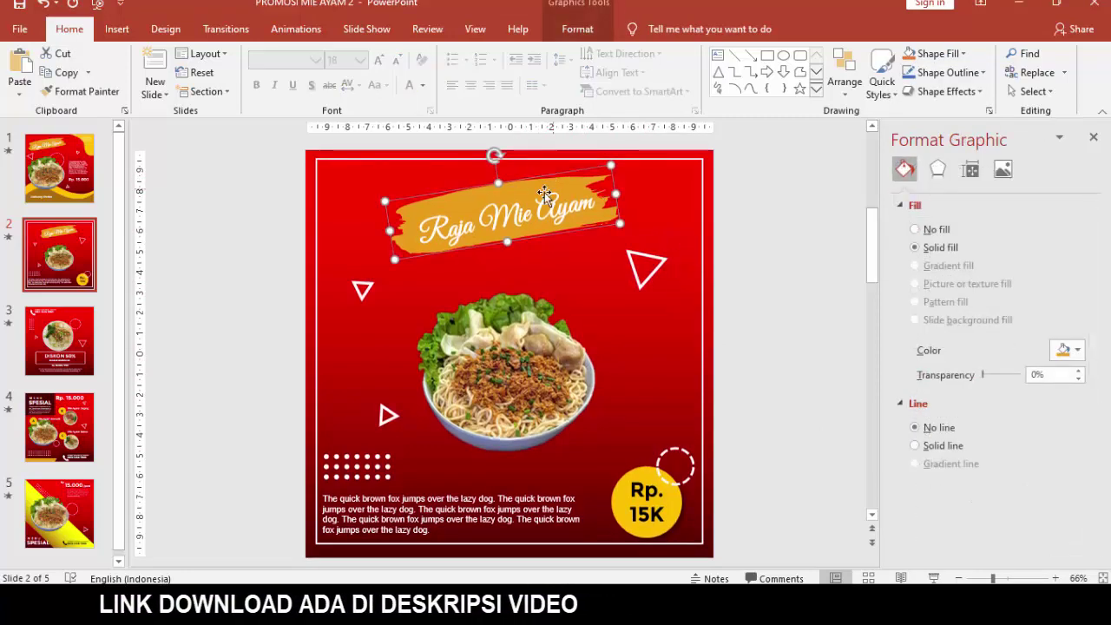
left_click(554, 401)
- Insert the 'mi' photo from this computer onto slide 2
left_click(118, 28)
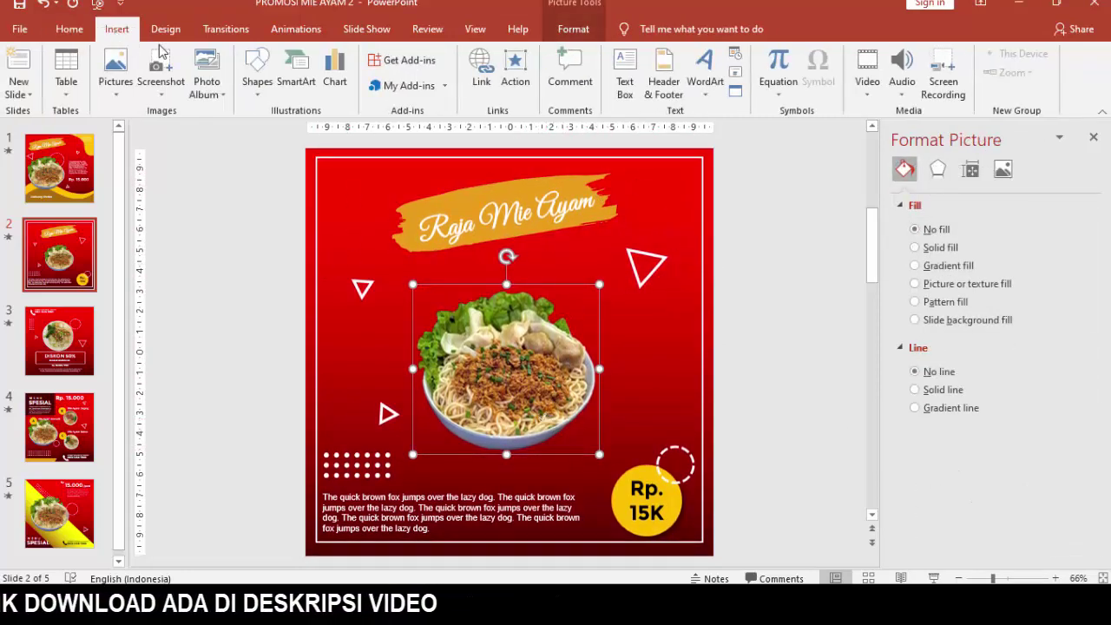
left_click(116, 83)
left_click(153, 133)
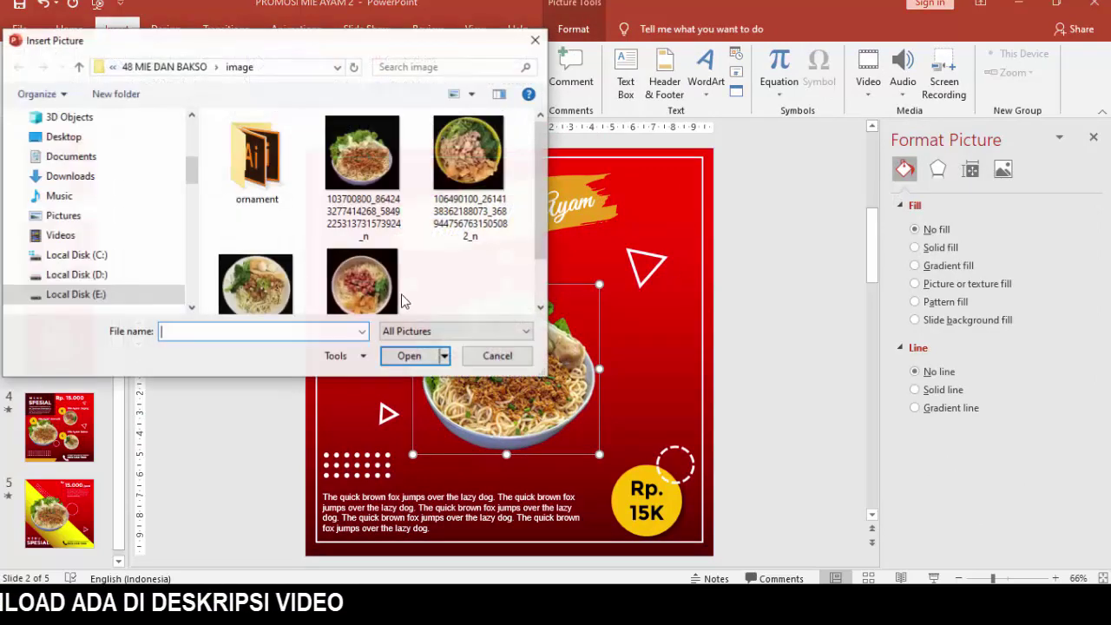
scroll(375, 226, "down", 2)
left_click(375, 254)
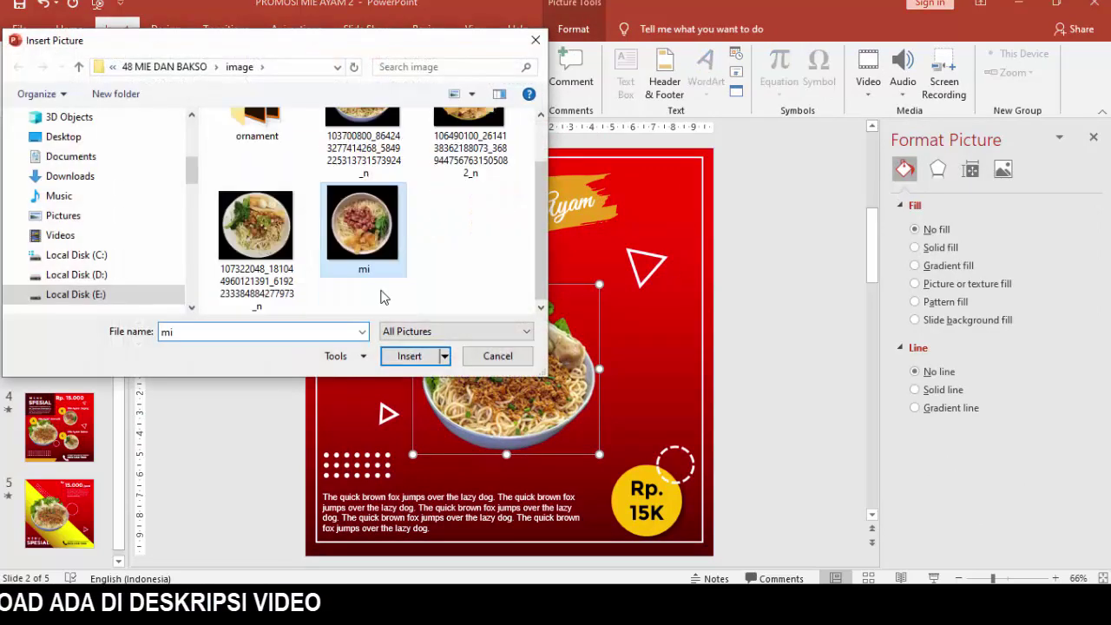
left_click(404, 355)
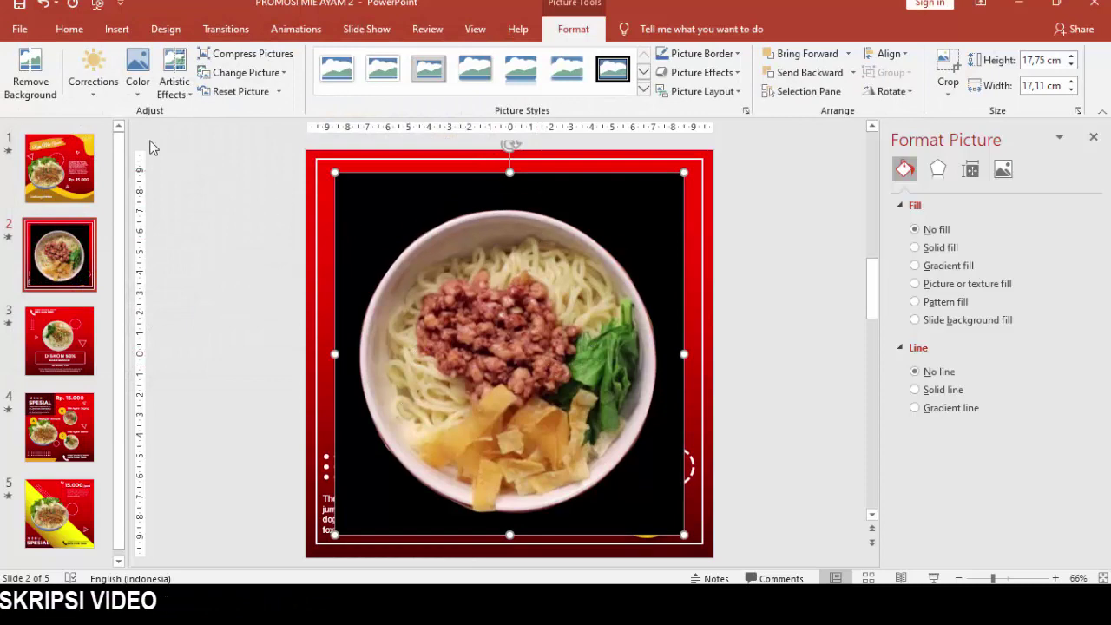
- Remove the mi photo's dark background, shrink it, and move it off the slide's left edge
left_click(30, 74)
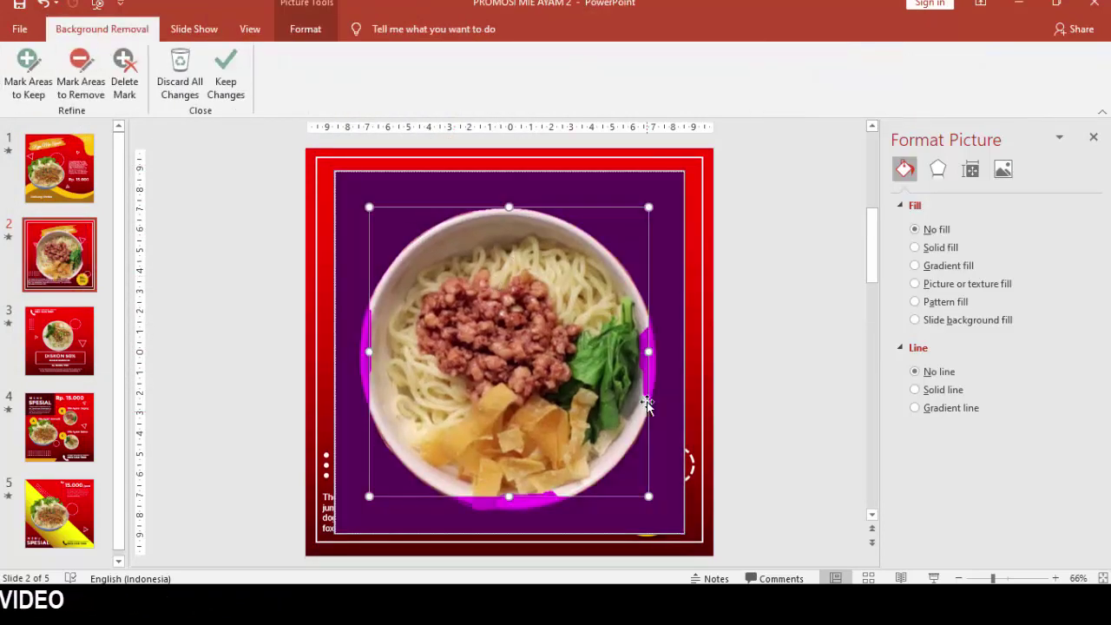
left_click_drag(650, 350, 662, 350)
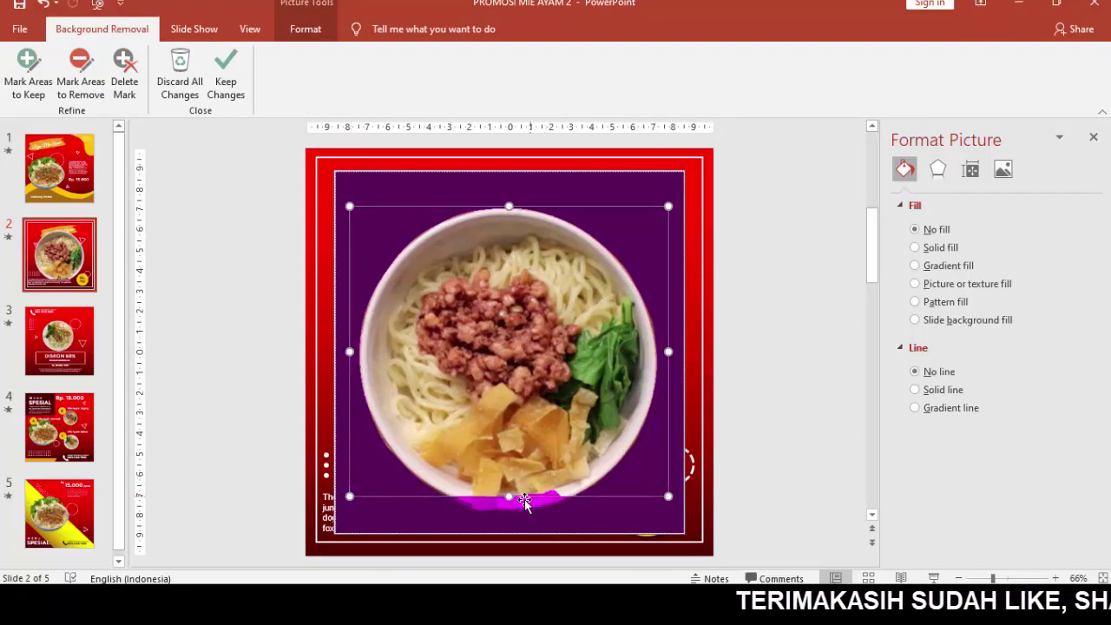
left_click_drag(510, 516, 510, 516)
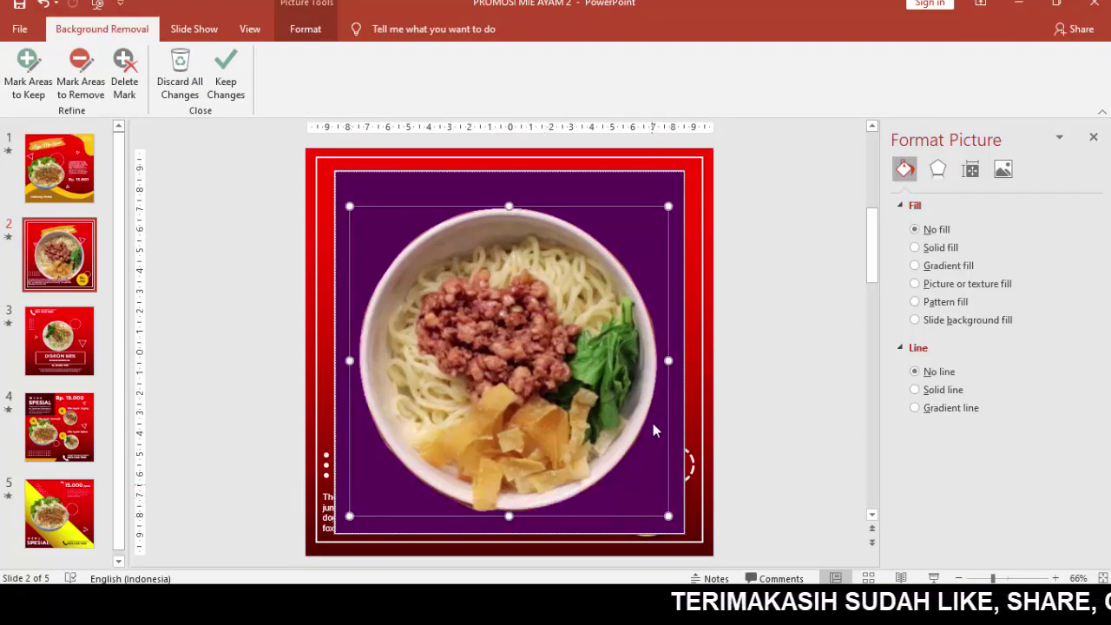
left_click(226, 74)
left_click_drag(685, 173, 490, 372)
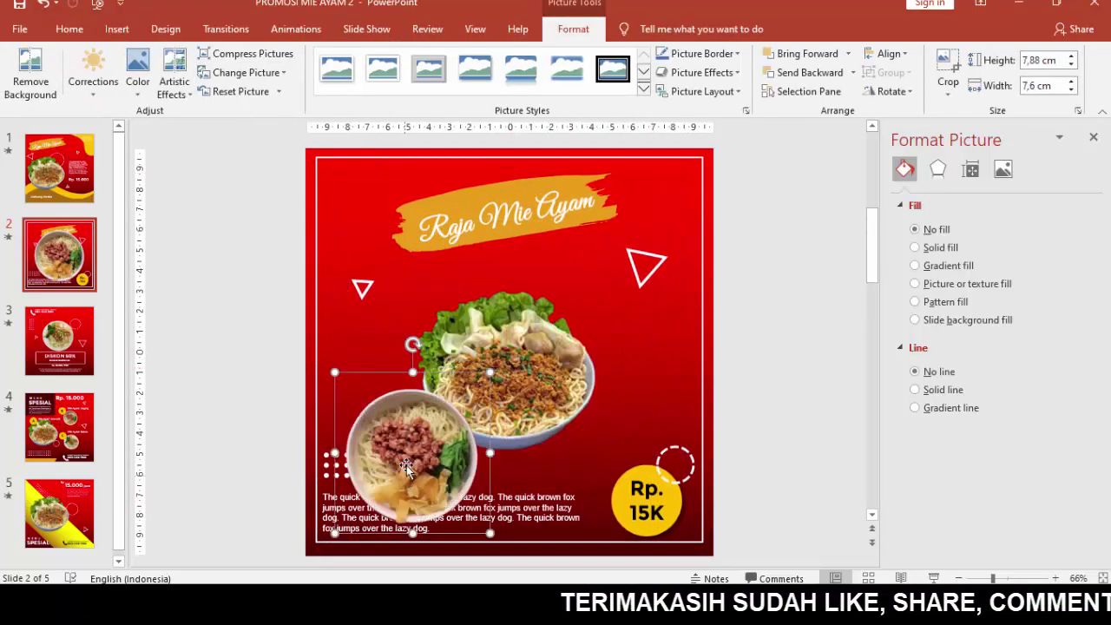
left_click_drag(407, 466, 215, 362)
- Copy the large bowl's animations to the small bowl with Animation Painter, then delete the small bowl
left_click(521, 365)
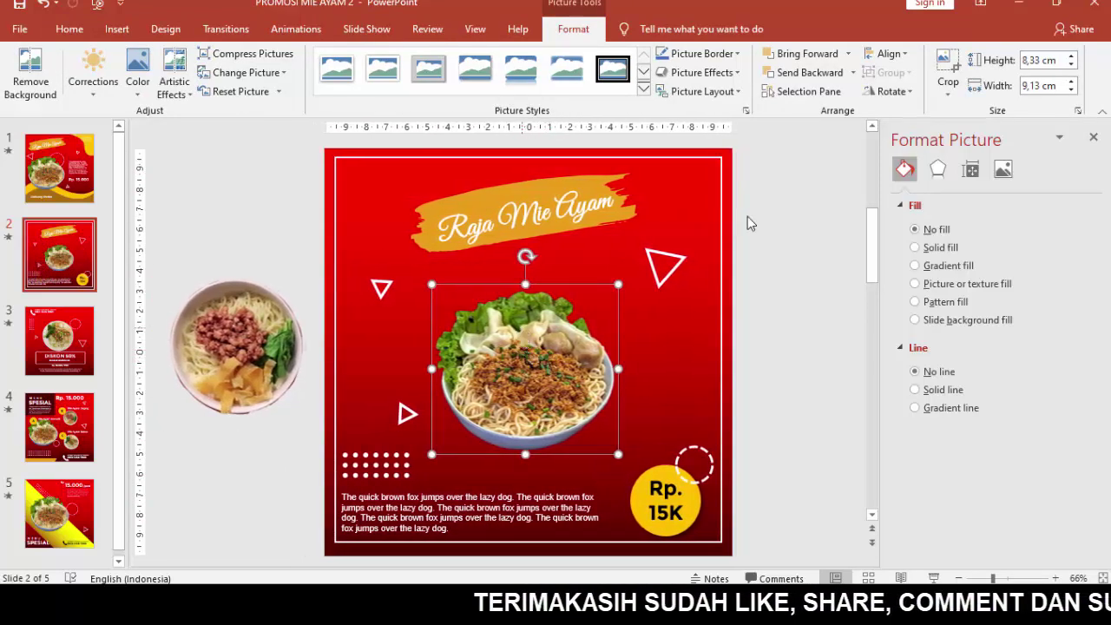
left_click(296, 29)
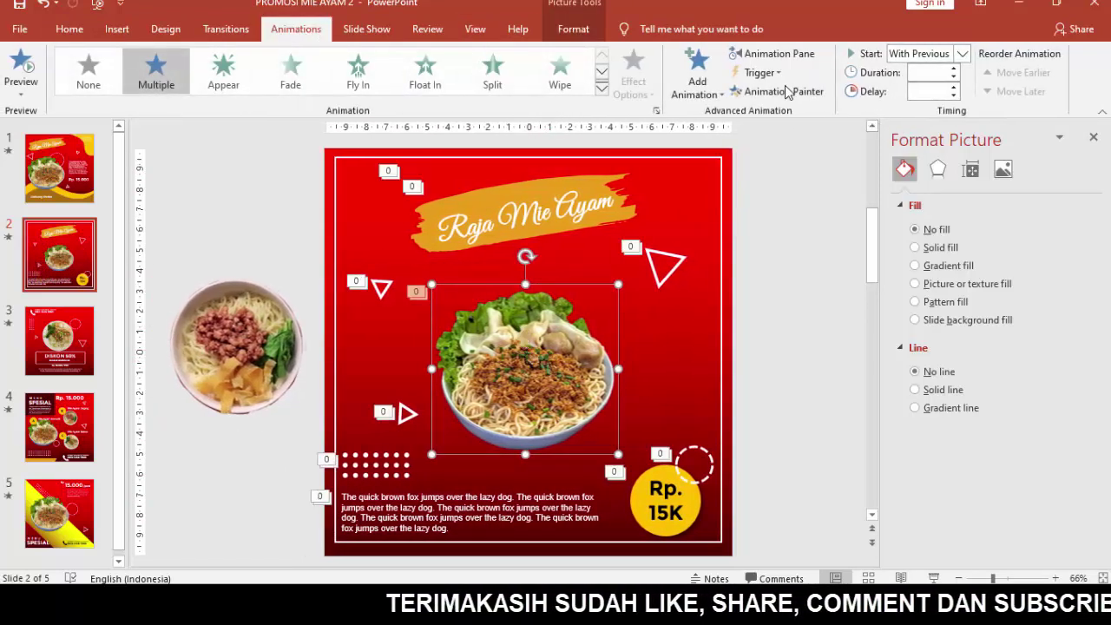
left_click(785, 92)
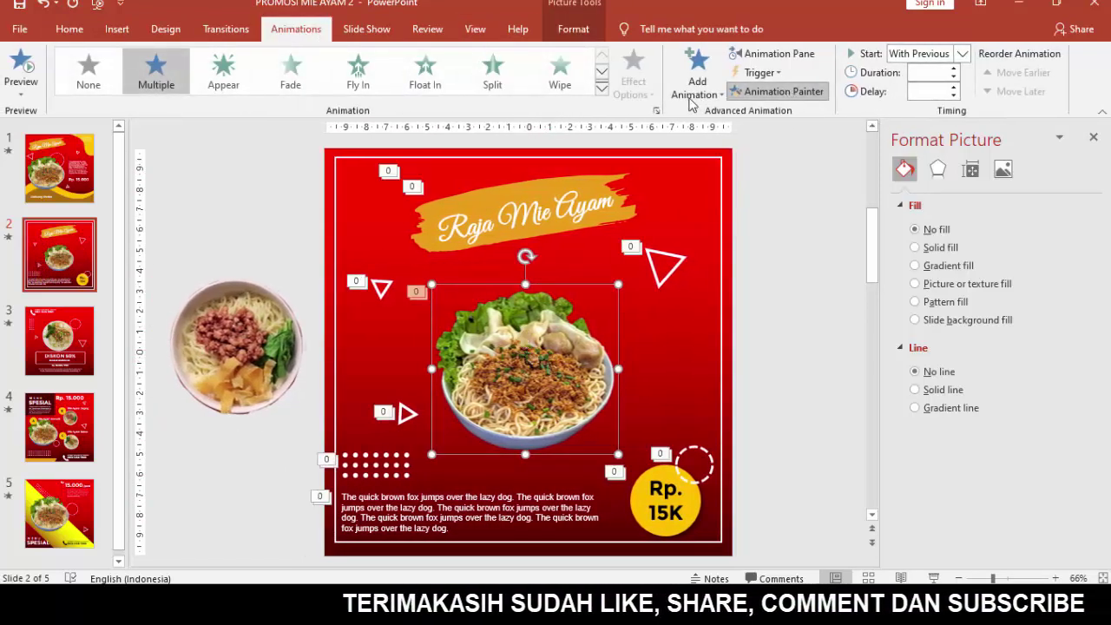
left_click(244, 347)
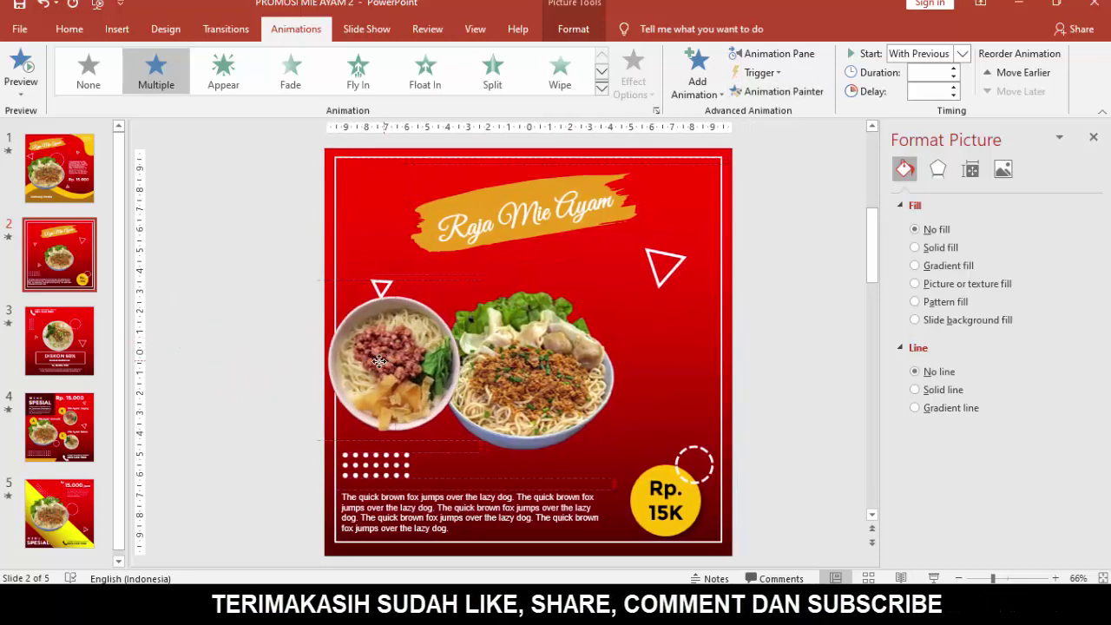
key("Delete")
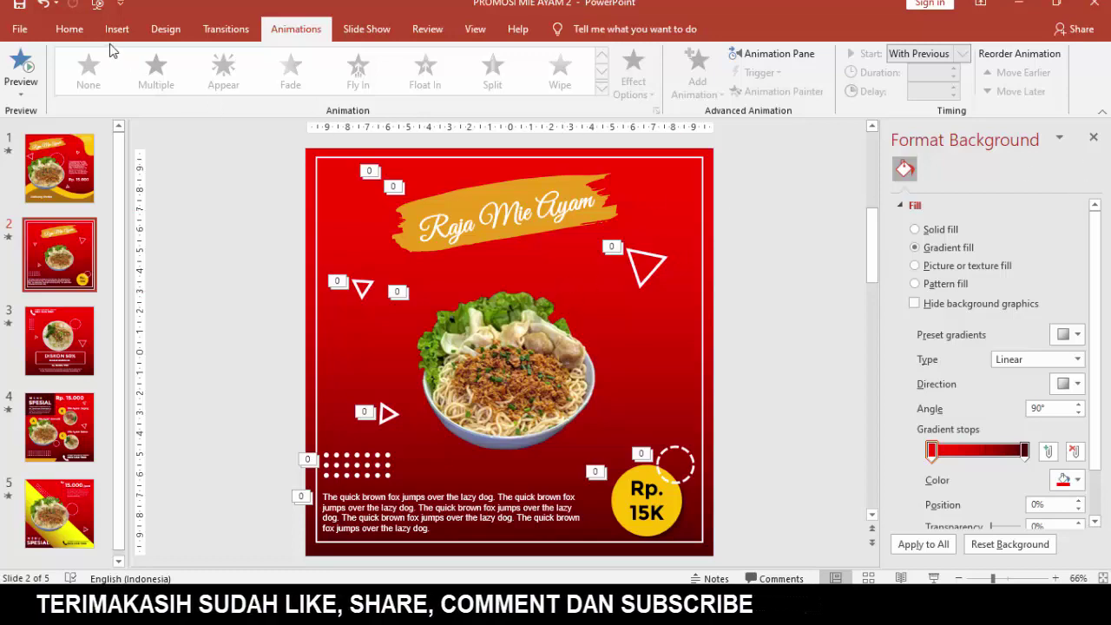
- Return to the Home tab and select the yellow Rp. 15K price circle
left_click(70, 29)
left_click(494, 489)
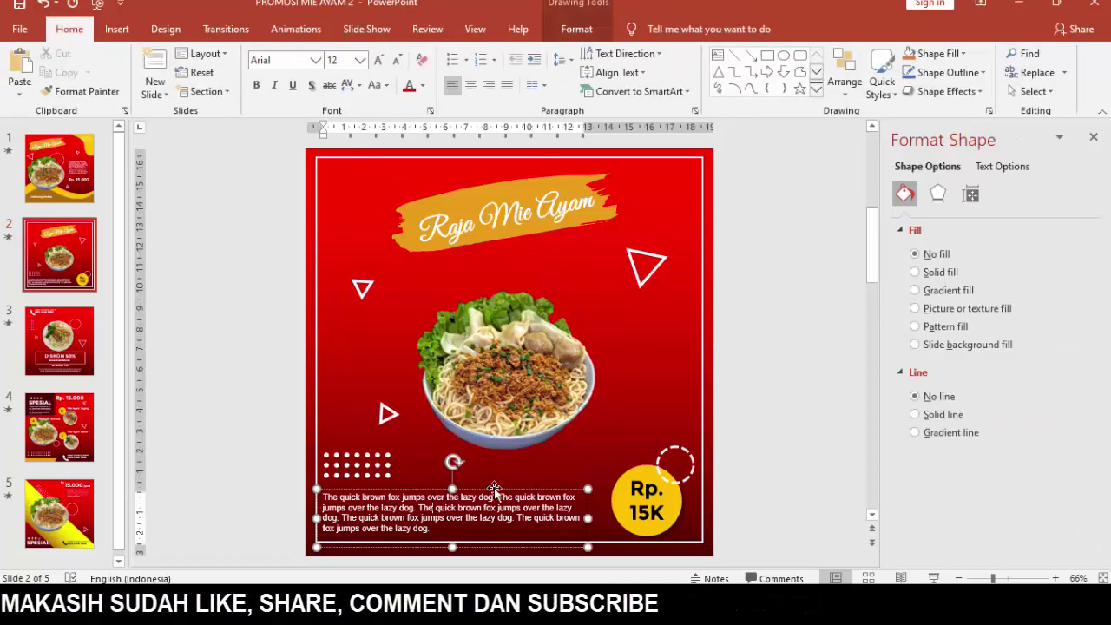
left_click(634, 491)
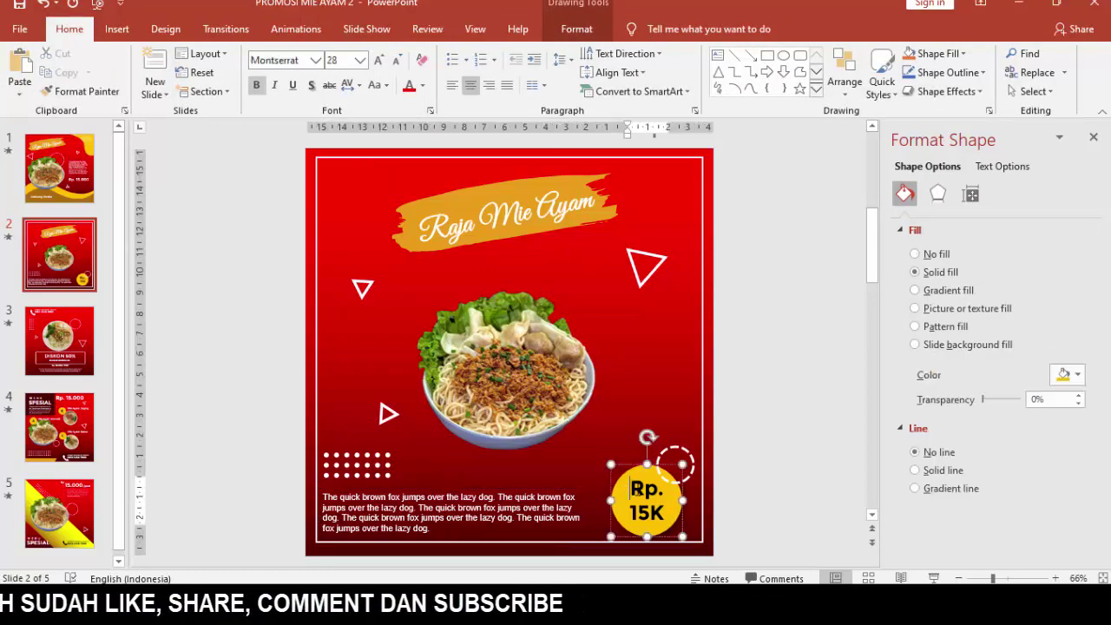
left_click(638, 473)
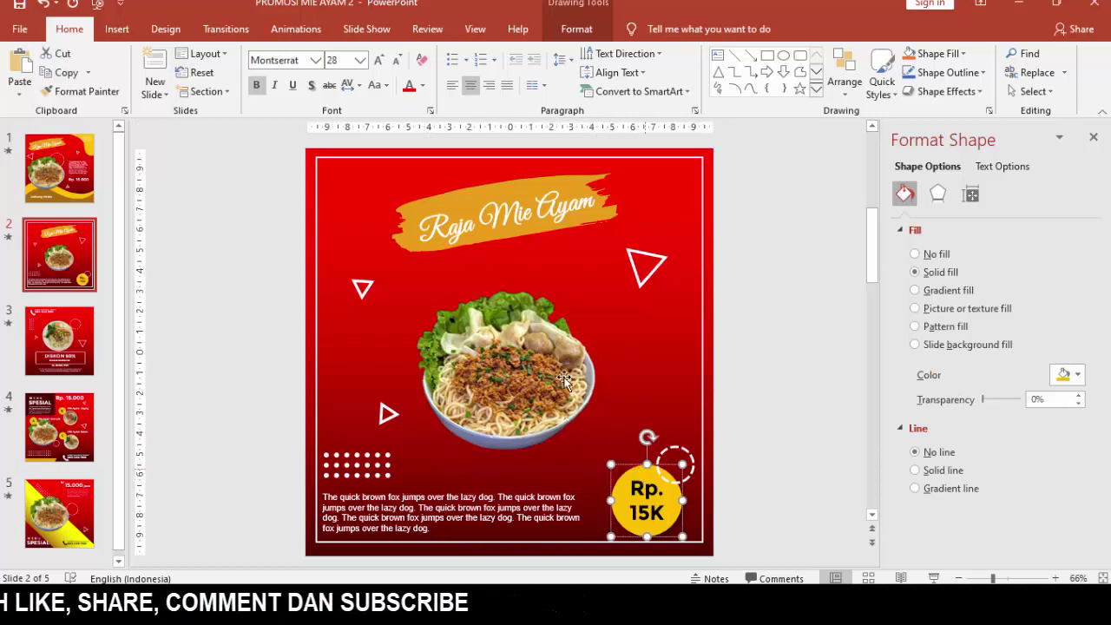
- Select the Raja Mie Ayam title and try red, then black, as its text colour
left_click(489, 217)
left_click(492, 203)
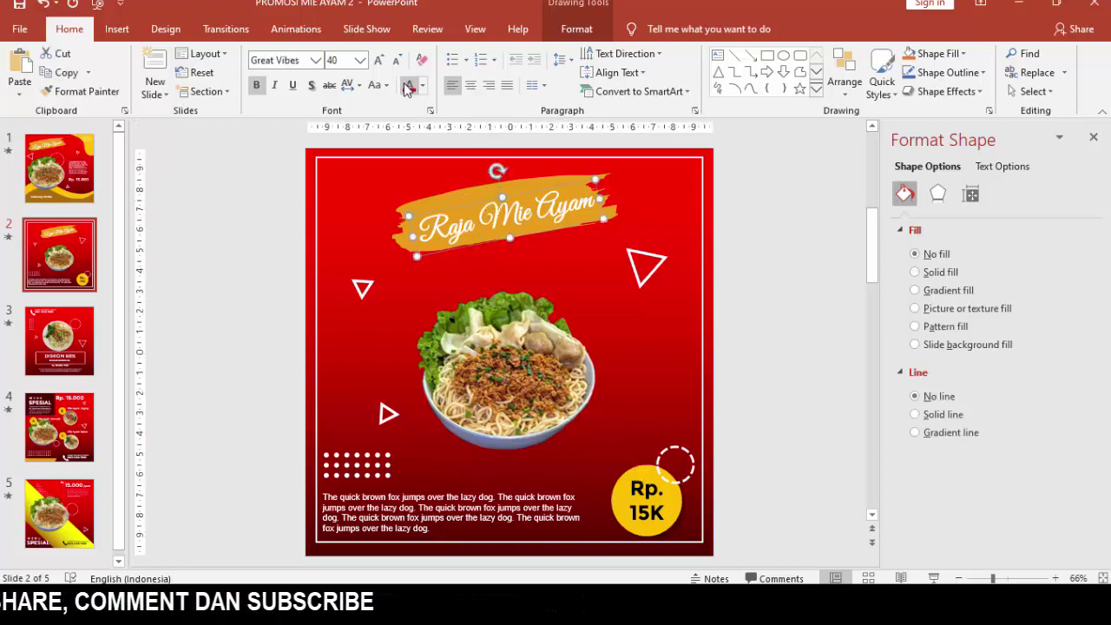
left_click(409, 89)
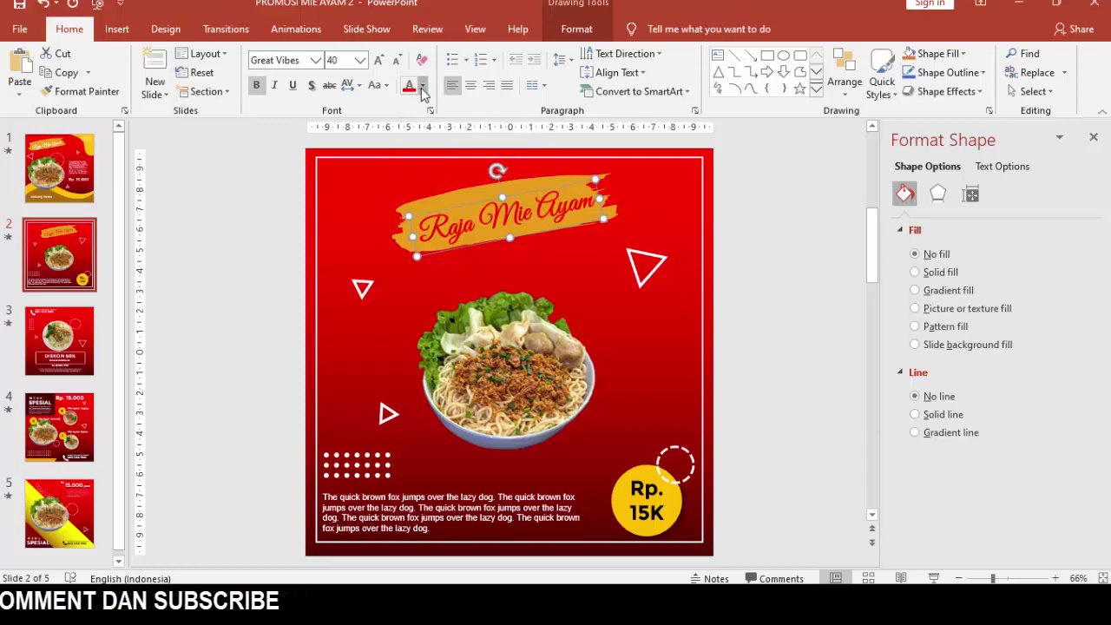
left_click(423, 89)
left_click(423, 123)
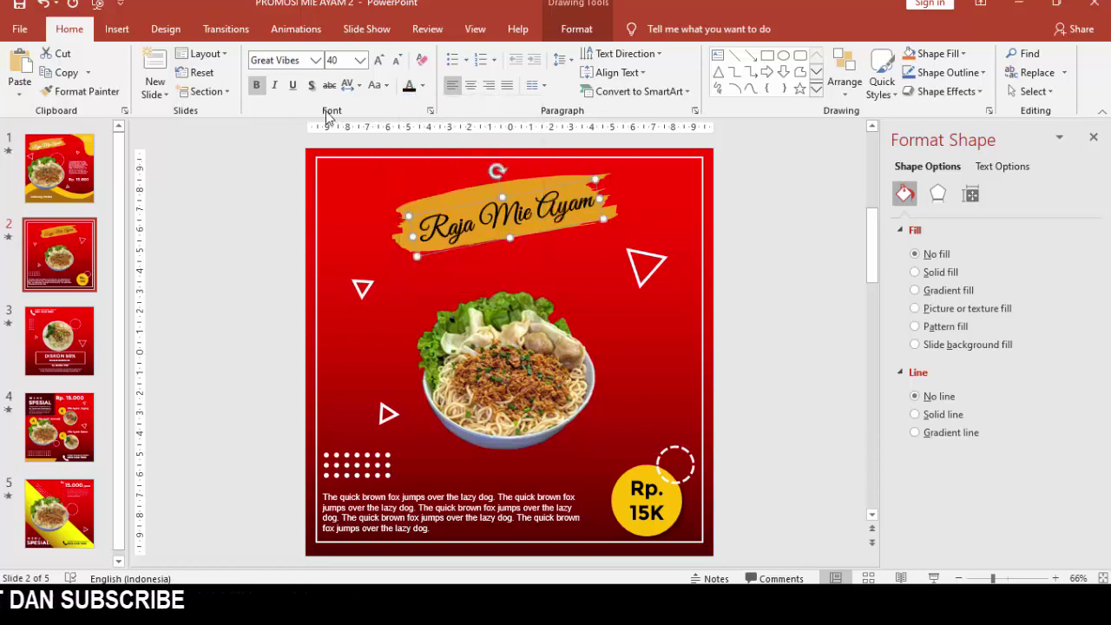
- Keep the title in Great Vibes, set it to 44 pt, and make it white
left_click(315, 60)
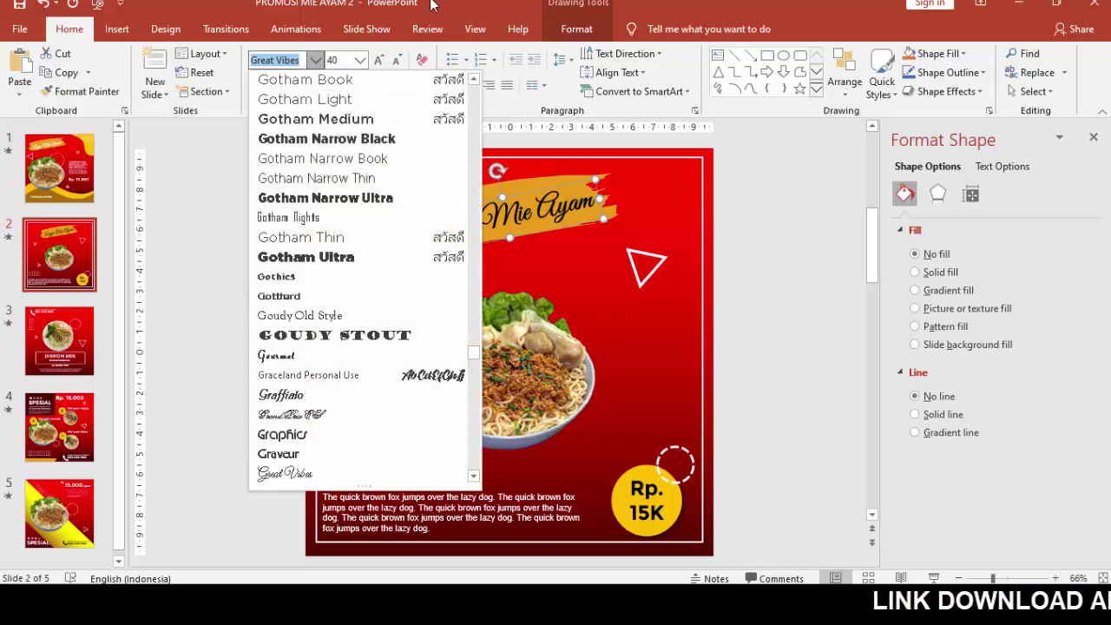
left_click(817, 201)
left_click(359, 60)
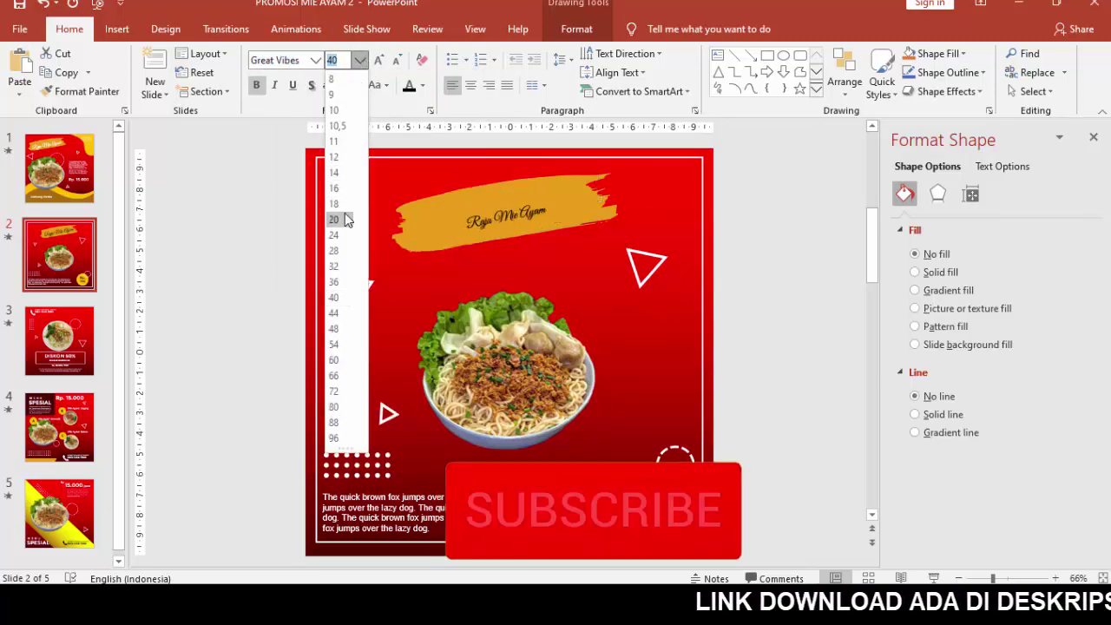
left_click(343, 315)
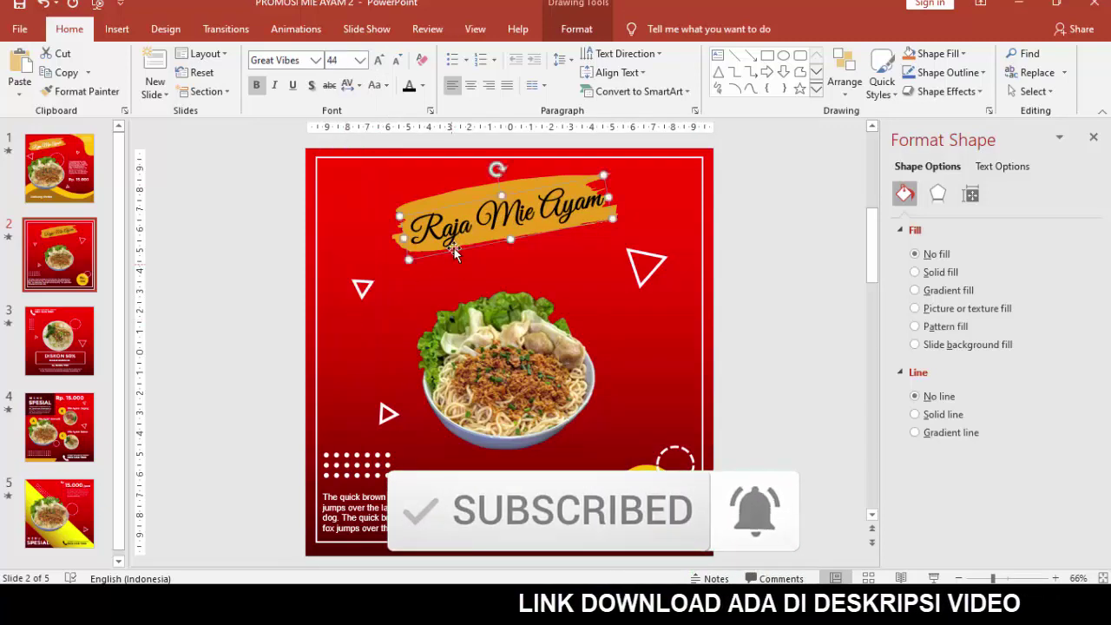
left_click(422, 86)
left_click(604, 401)
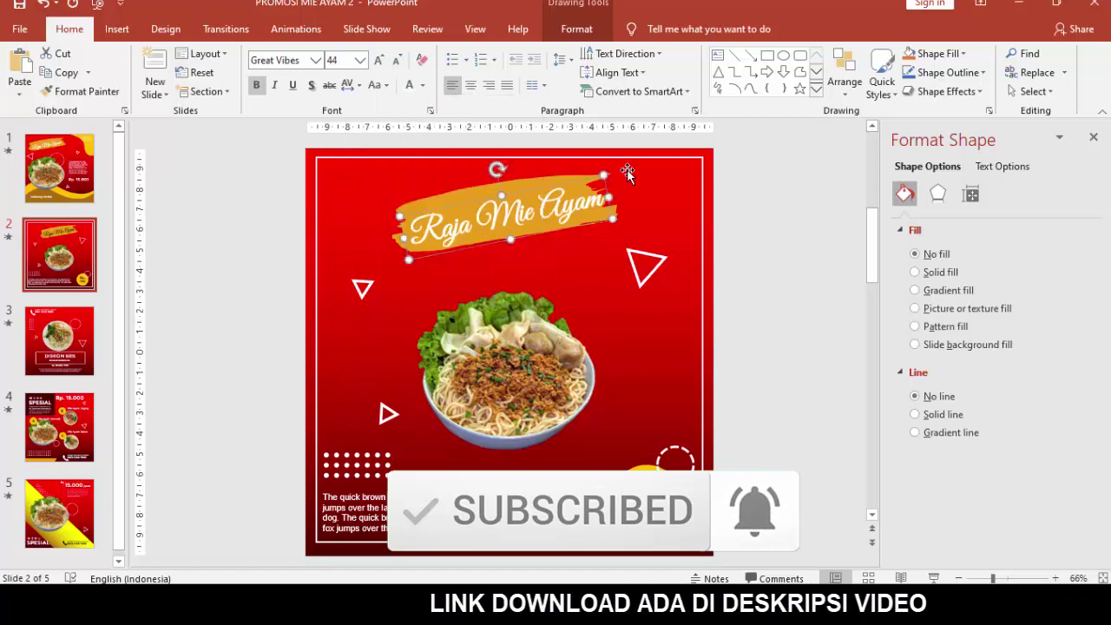
left_click(604, 401)
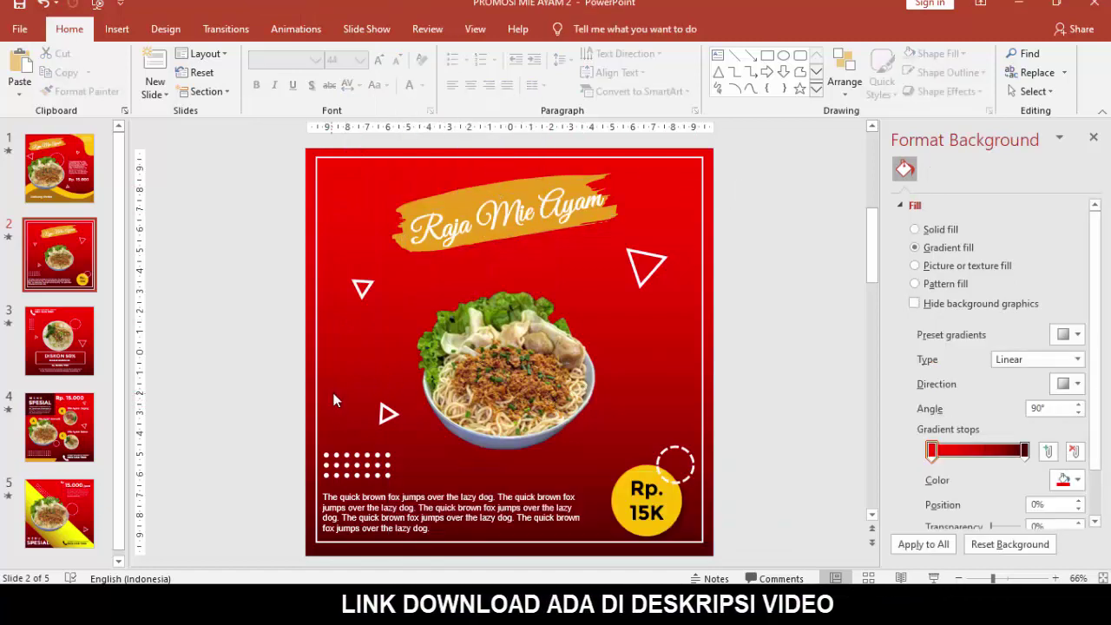
- Try a black fill on the dot grid graphic, then return it to white
left_click(354, 460)
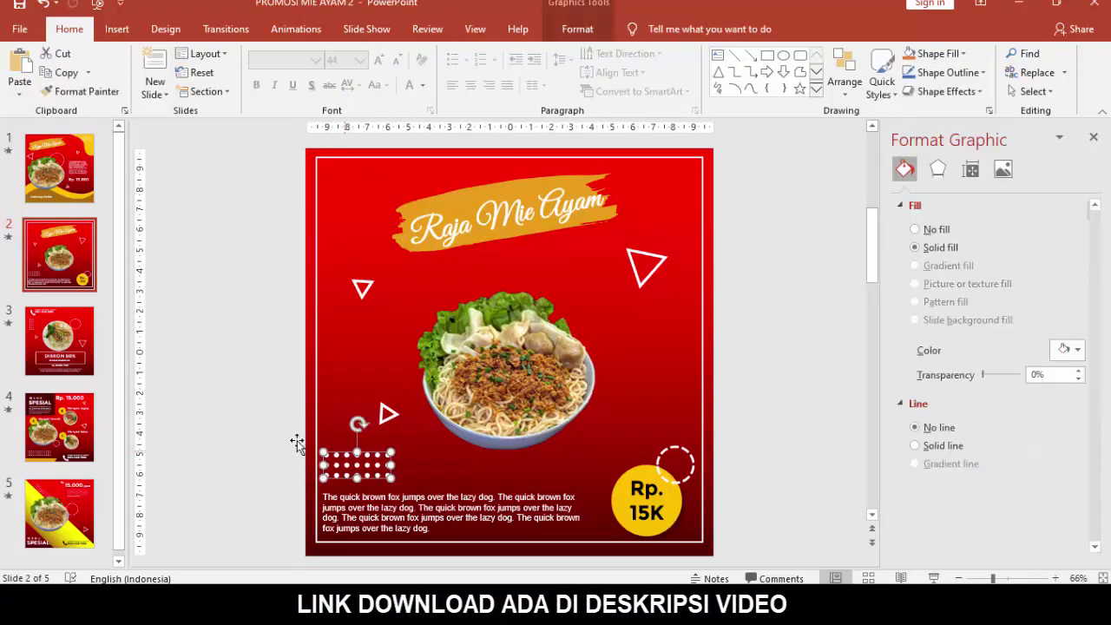
left_click(1060, 351)
left_click(990, 382)
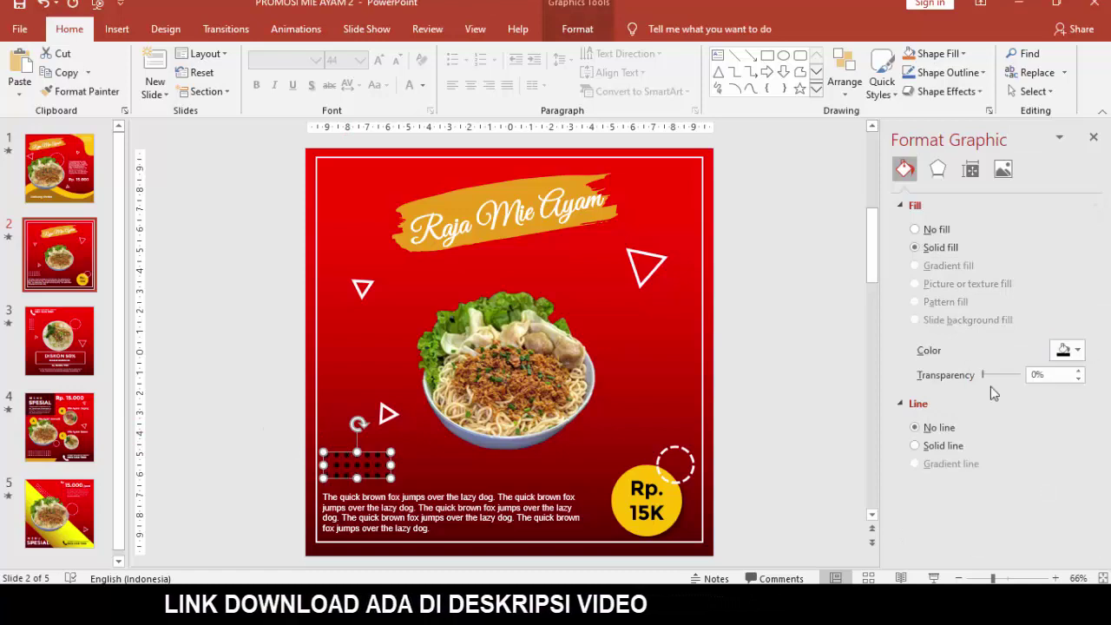
left_click(1066, 350)
left_click(976, 387)
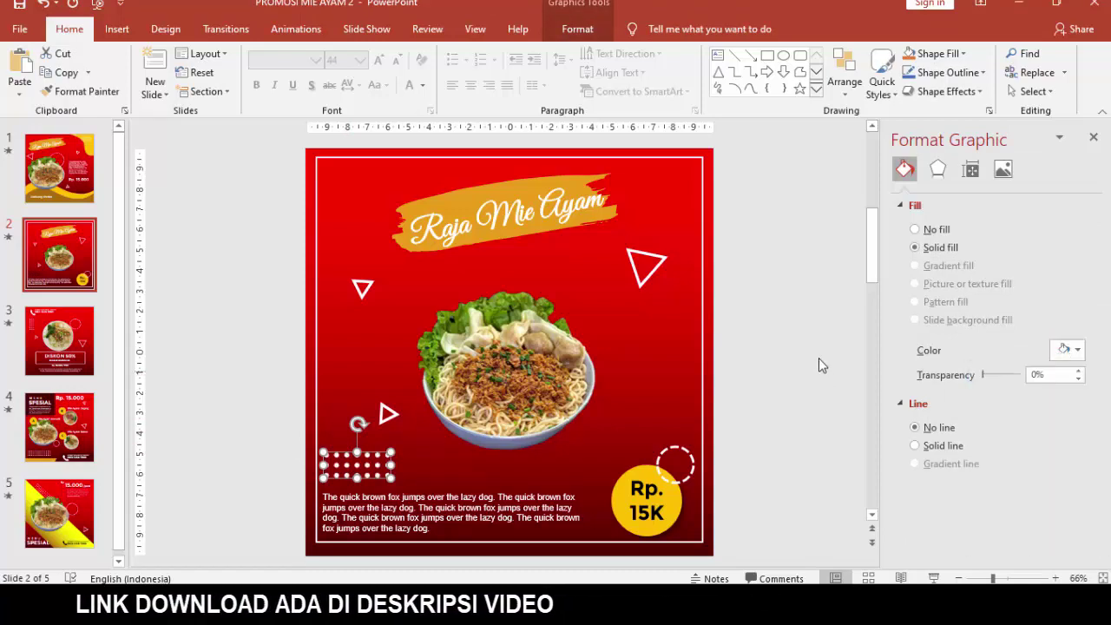
left_click(619, 304)
- Try a yellow outline on the top-right triangle, revert it to white, and close the Format pane
left_click(639, 282)
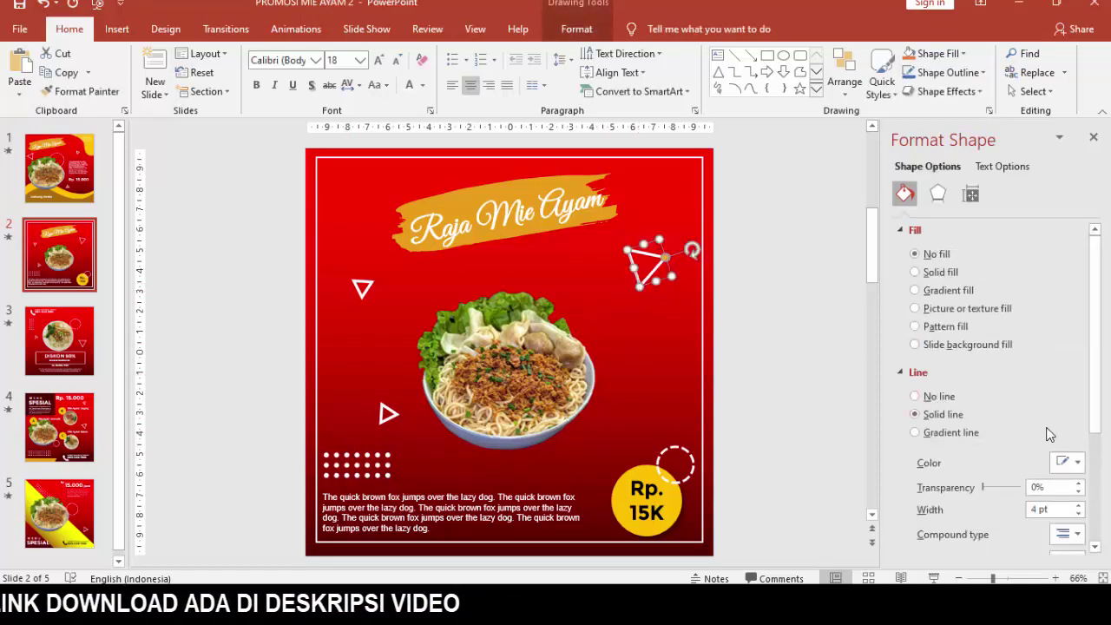
left_click(901, 231)
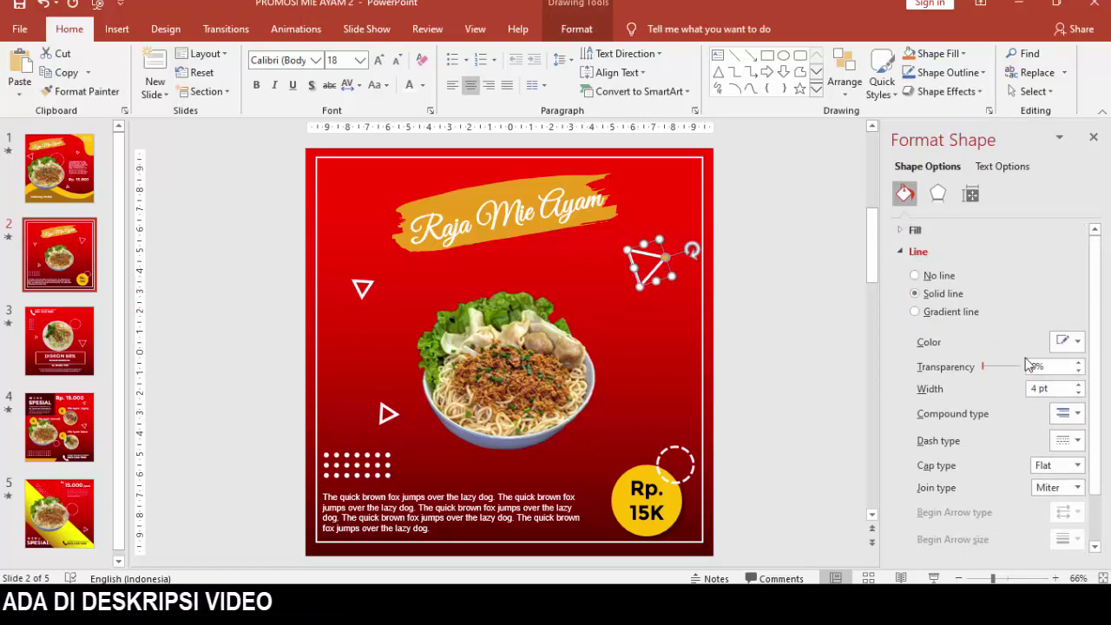
left_click(1070, 345)
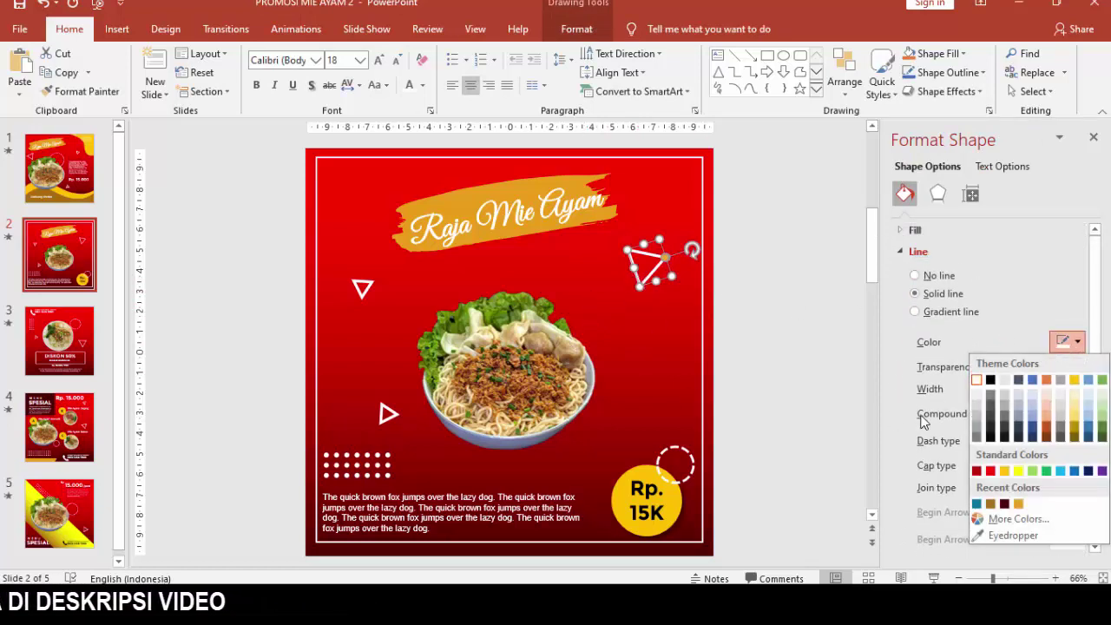
left_click(1018, 471)
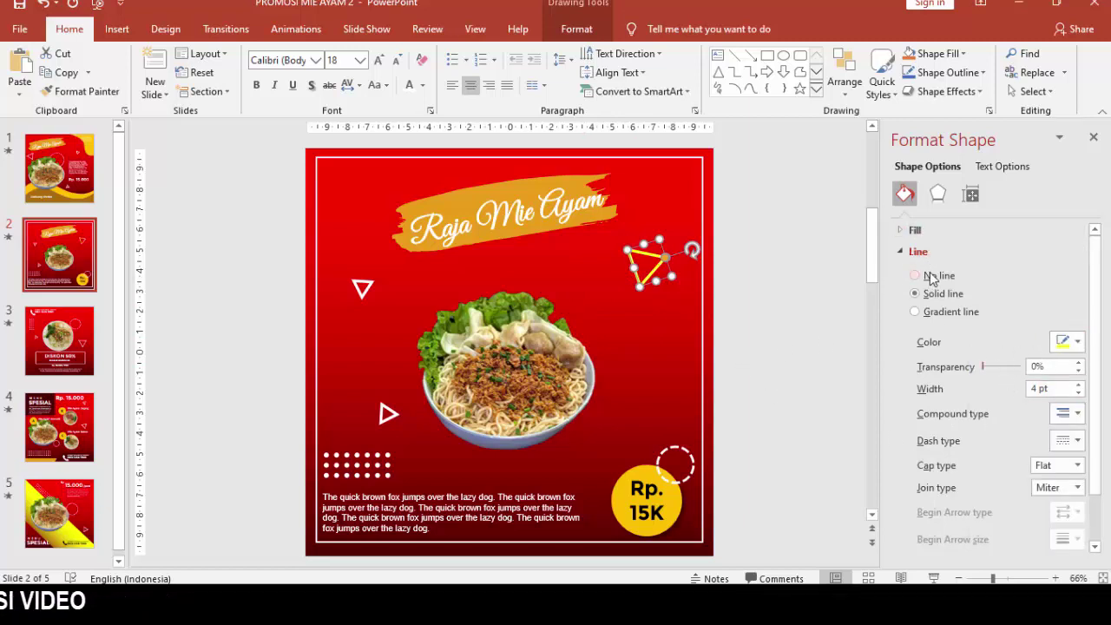
left_click(1075, 341)
left_click(978, 384)
left_click(784, 310)
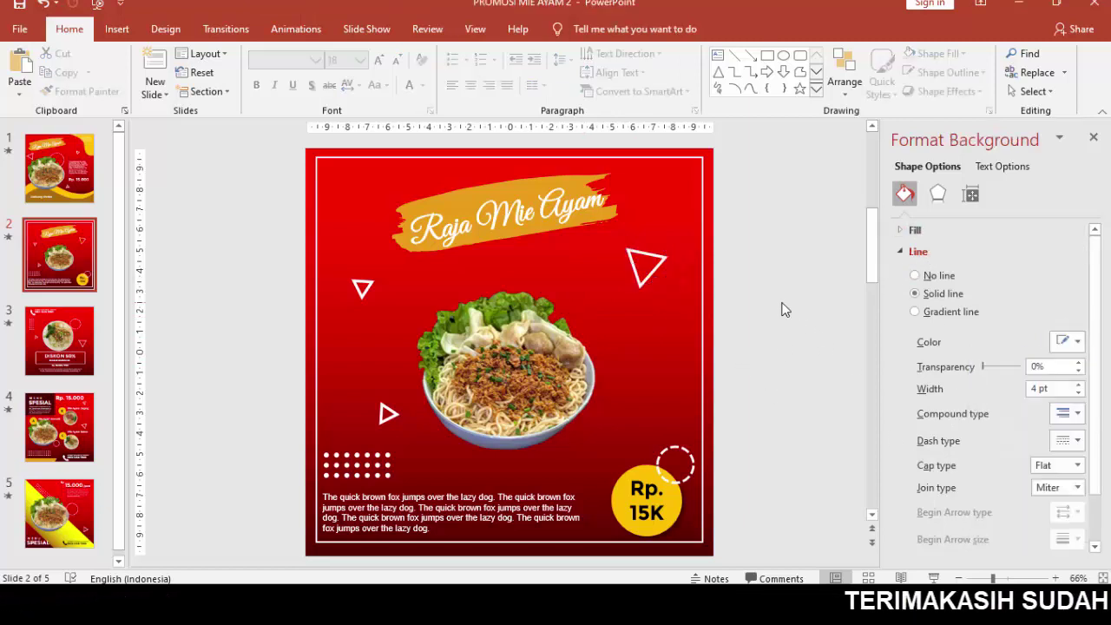
left_click(1093, 138)
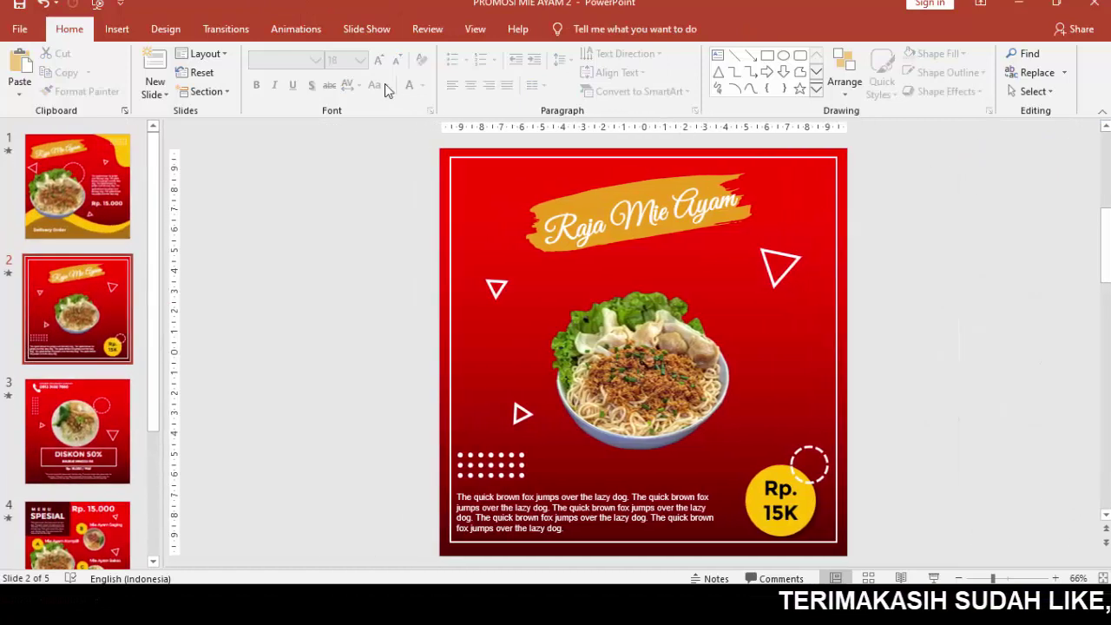
- Review slide 2's animations in the Animation Pane, then move to slide 3 and close the pane
left_click(293, 29)
left_click(766, 55)
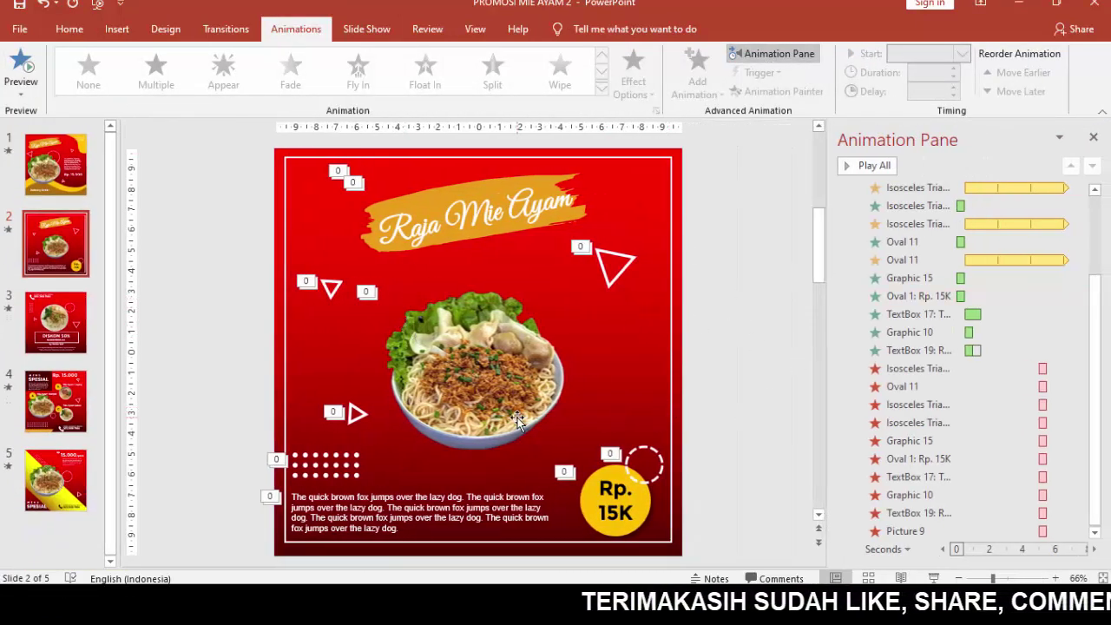
left_click(482, 361)
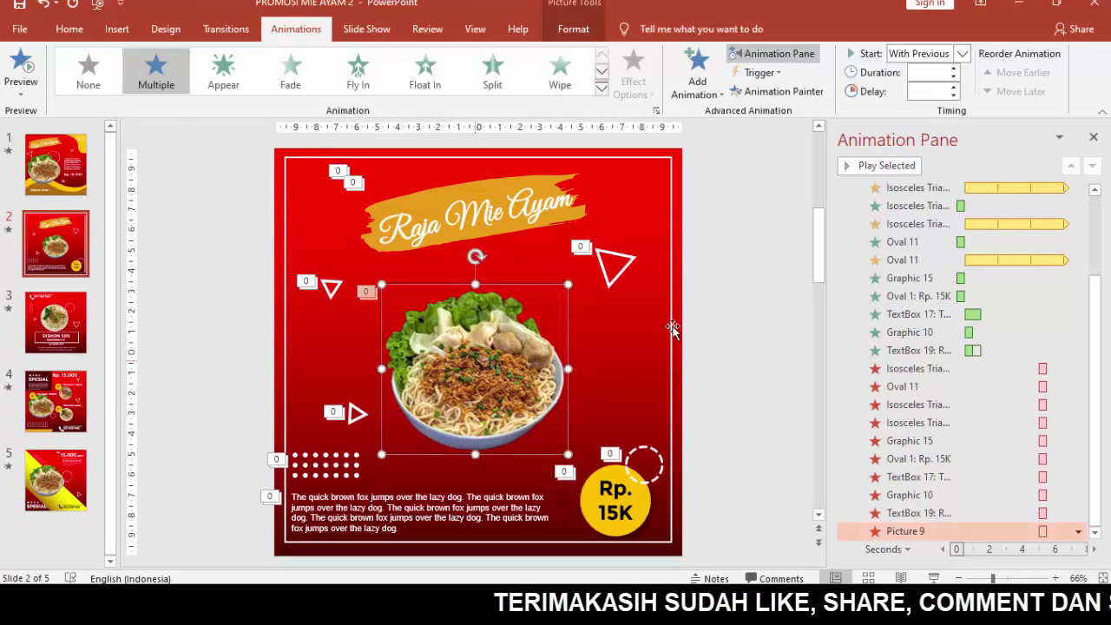
left_click(62, 311)
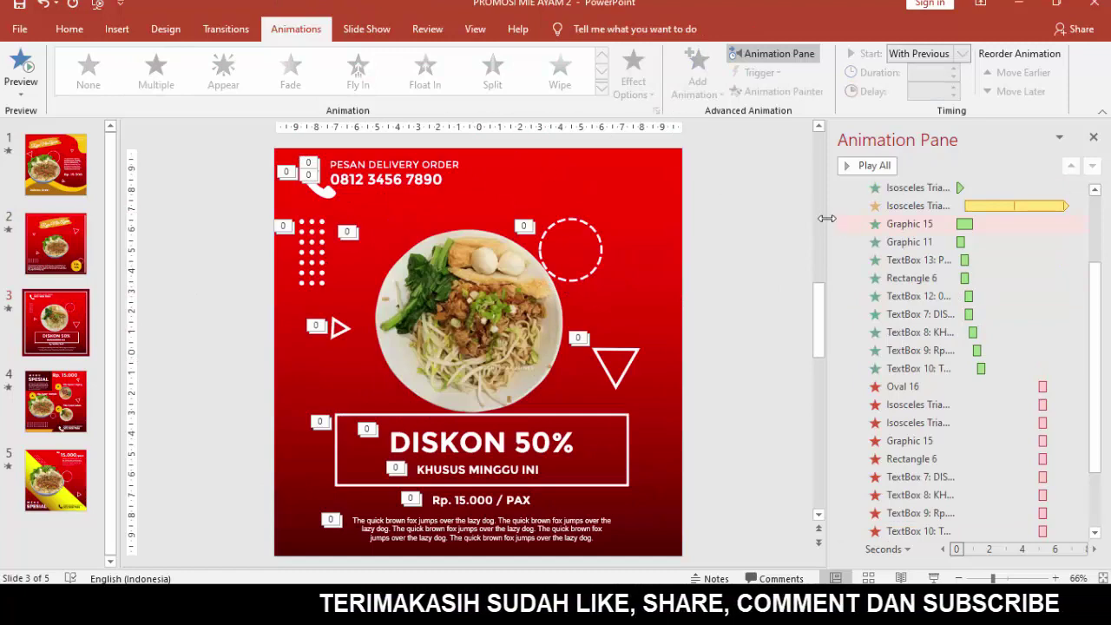
left_click(1093, 141)
- Duplicate the phone-number text box just below the original and list its animations (TextBox 18)
left_click(71, 31)
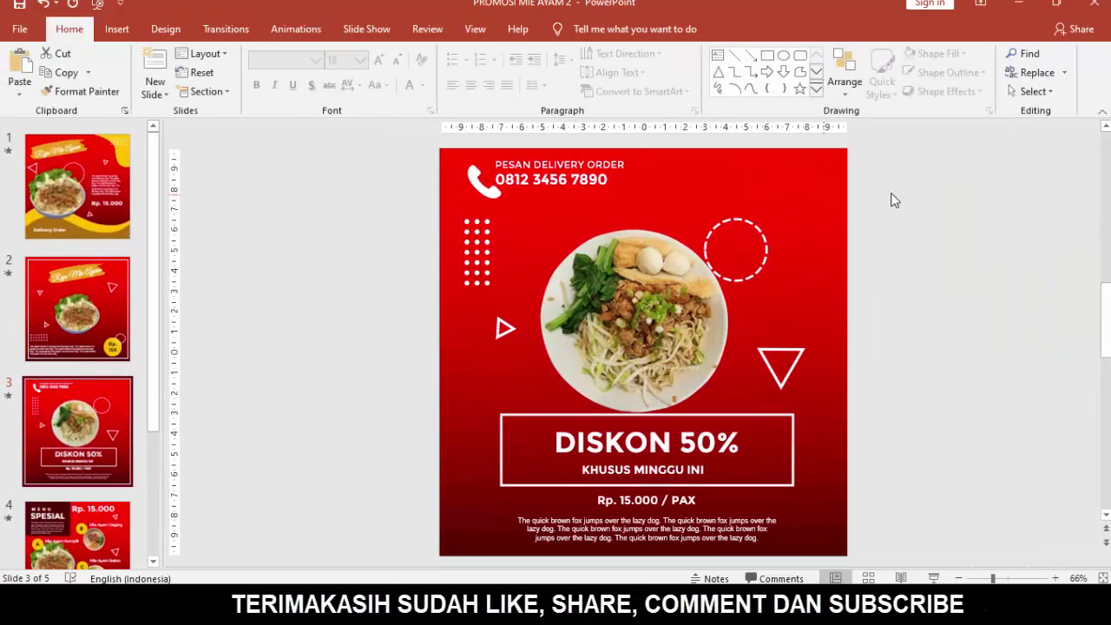
left_click(646, 297)
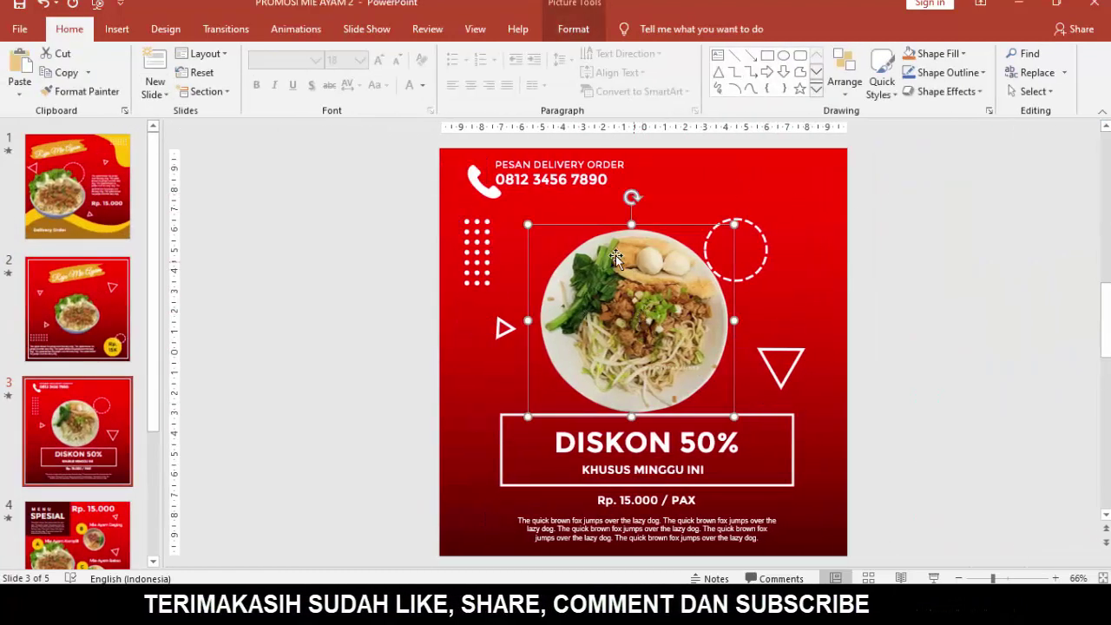
left_click(561, 161)
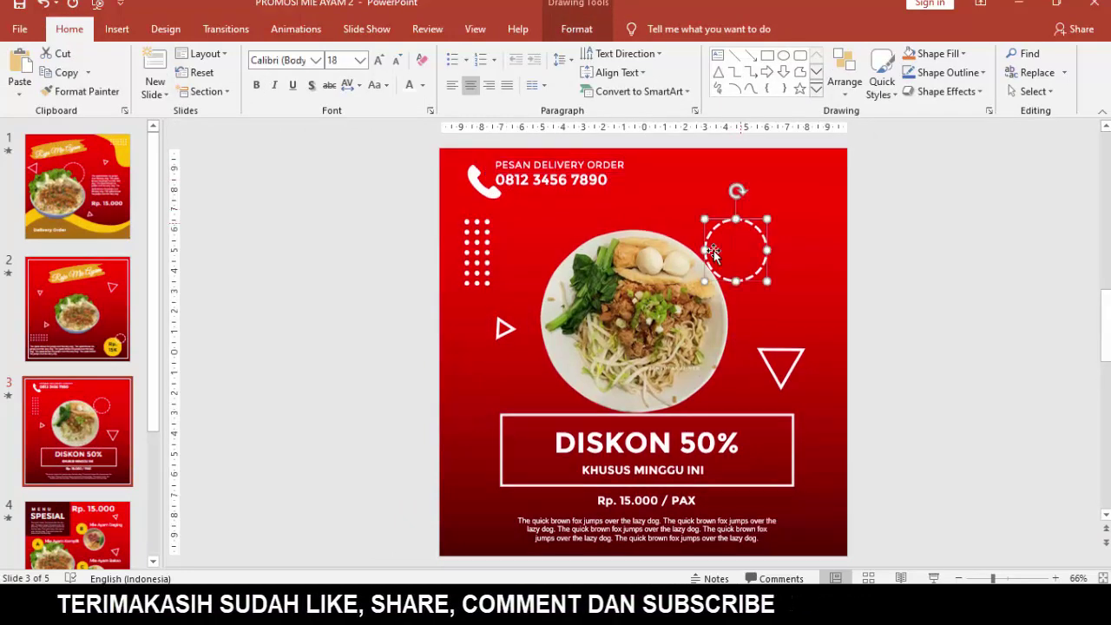
left_click(560, 224)
left_click(551, 184)
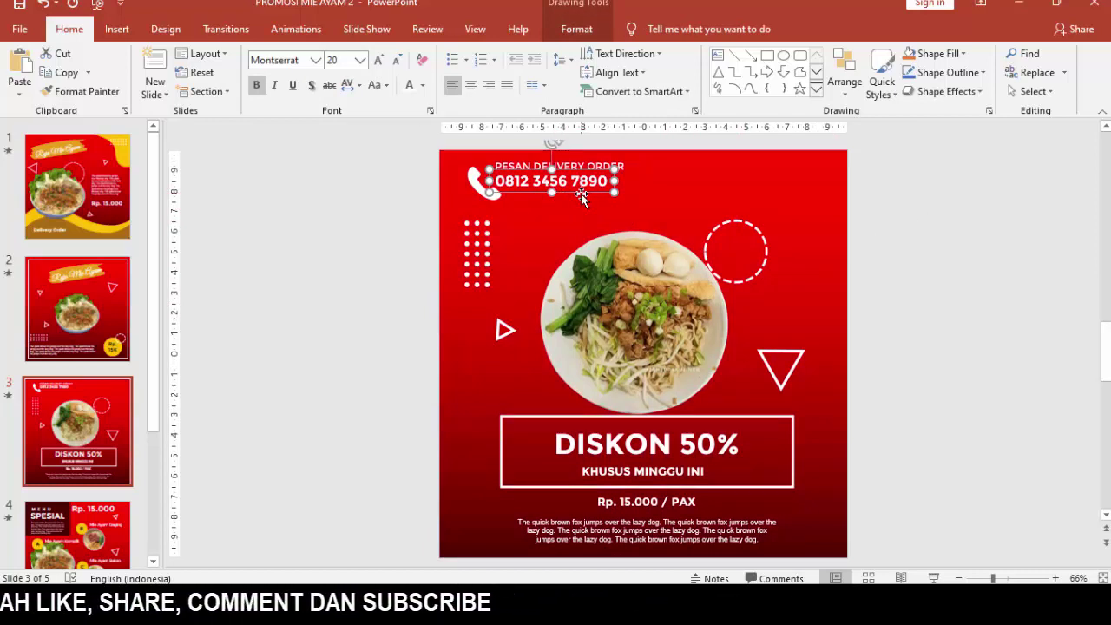
left_click_drag(582, 198, 578, 213)
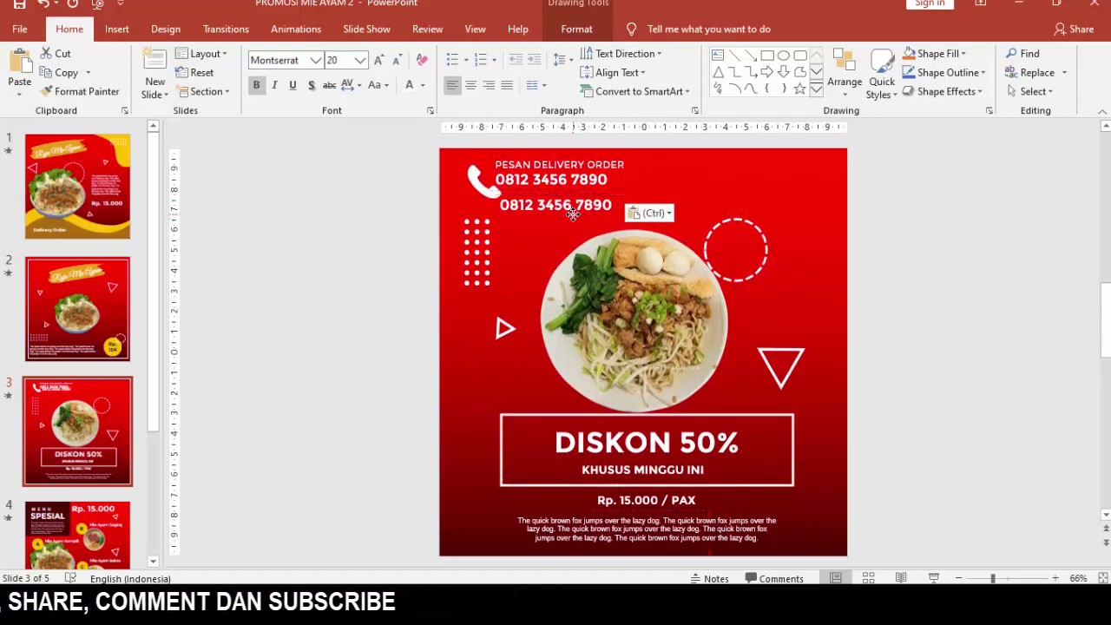
left_click(573, 213)
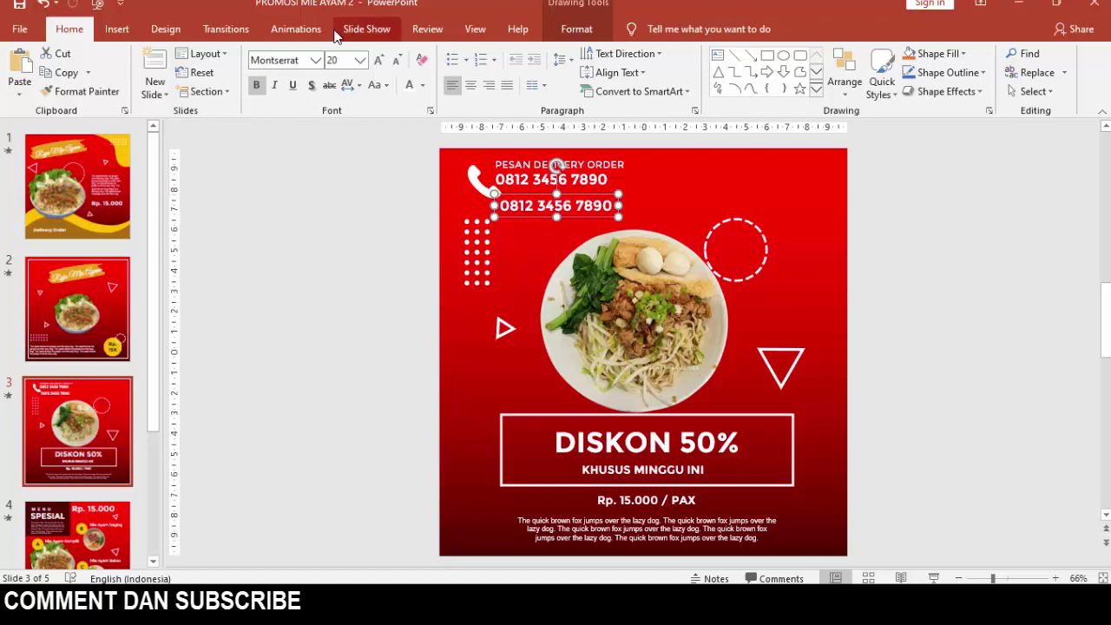
left_click(300, 29)
left_click(779, 56)
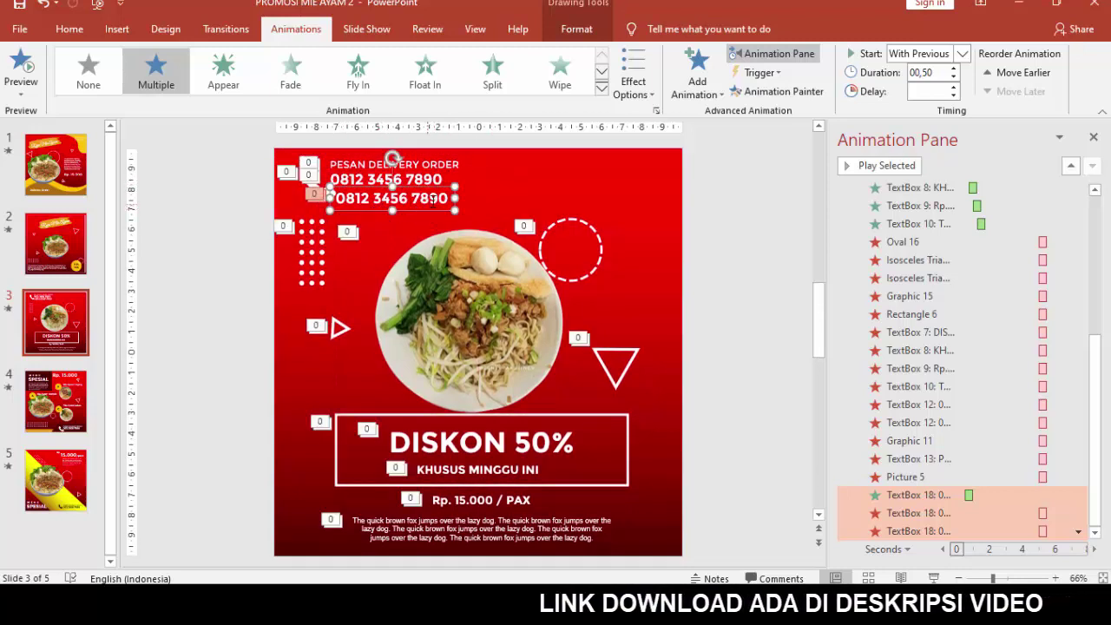
- Change the last digits of the duplicated phone number to 6575
double_click(439, 199)
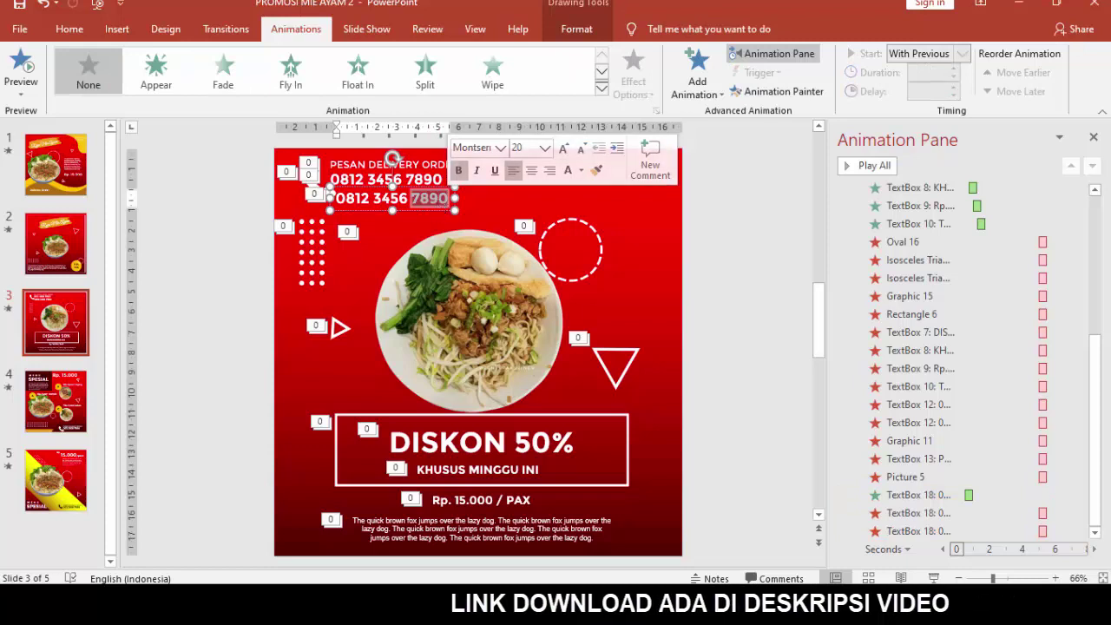
type("65757")
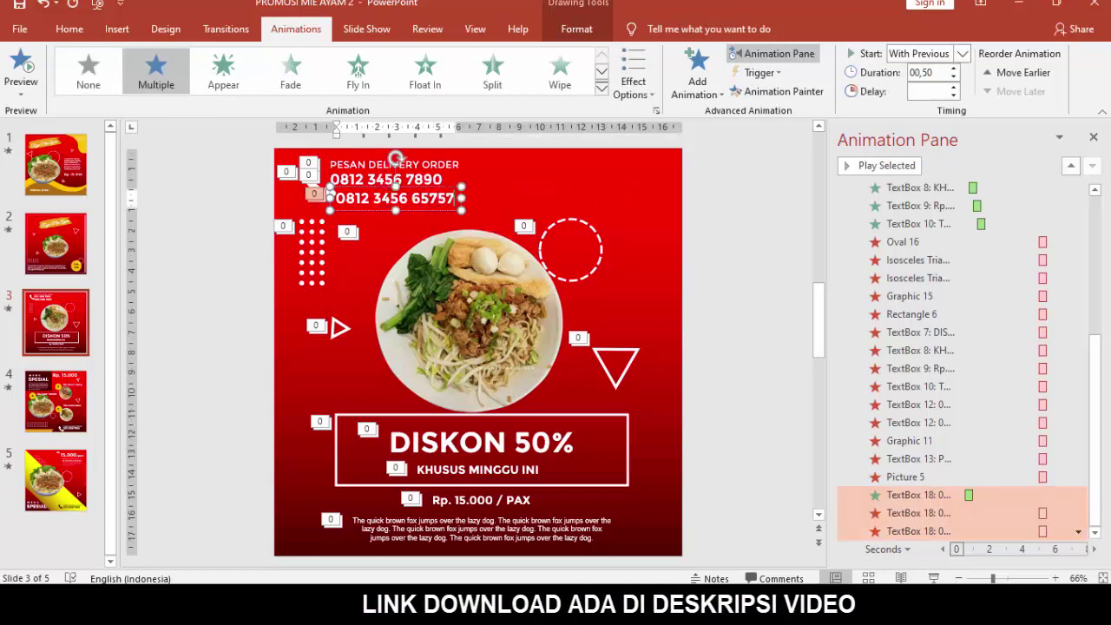
key("BackSpace")
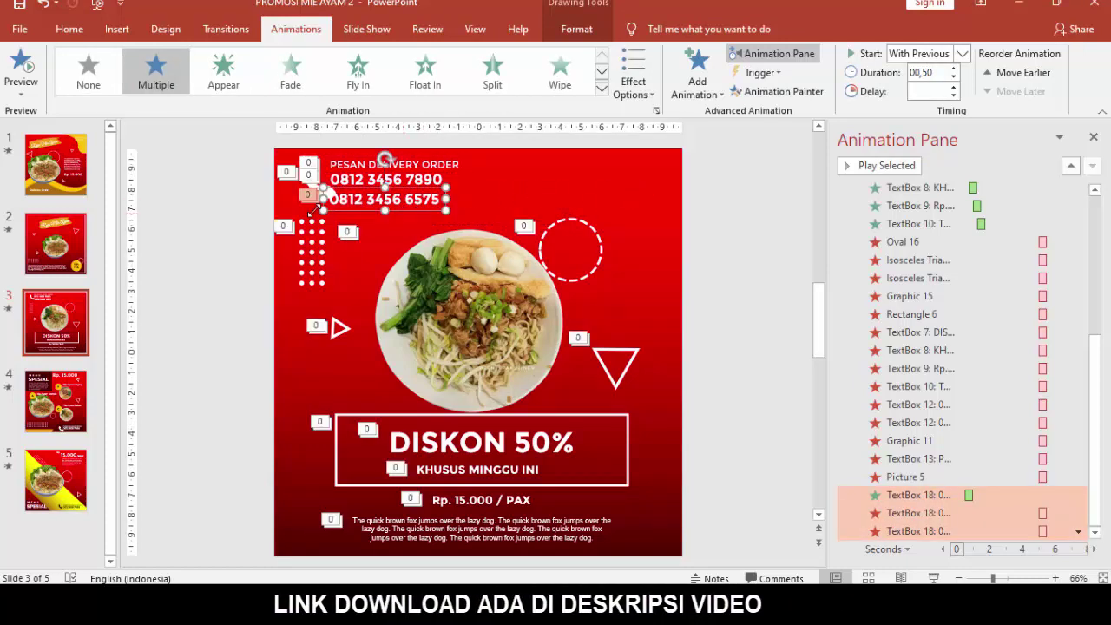
left_click(285, 170)
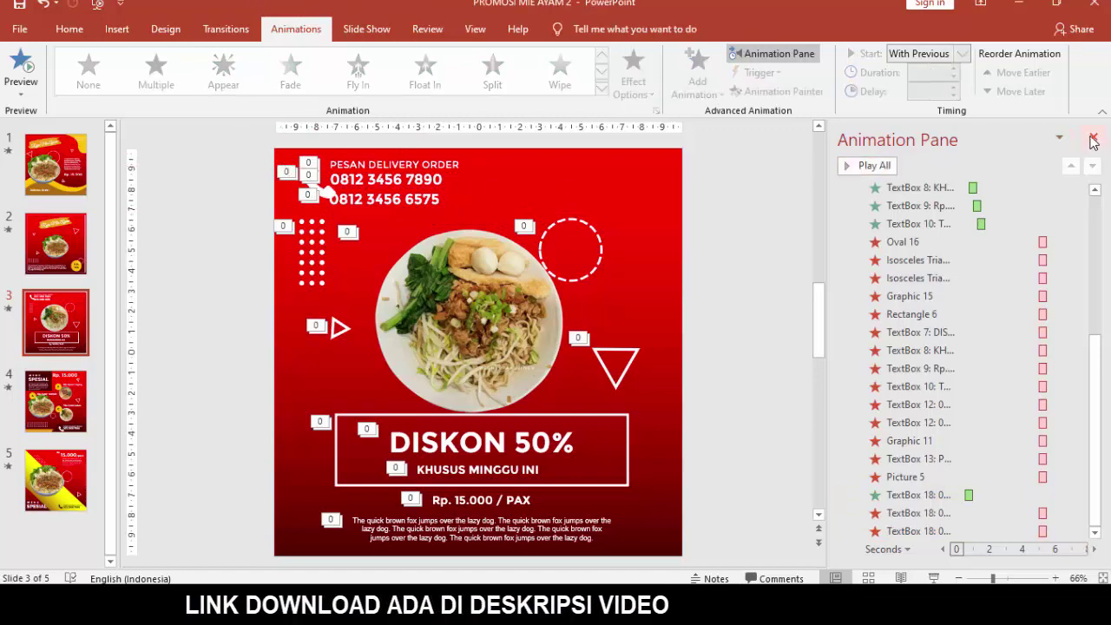
- Close the Animation Pane, delete the duplicate phone-number box, and move on to slide 4
left_click(1093, 137)
left_click(69, 29)
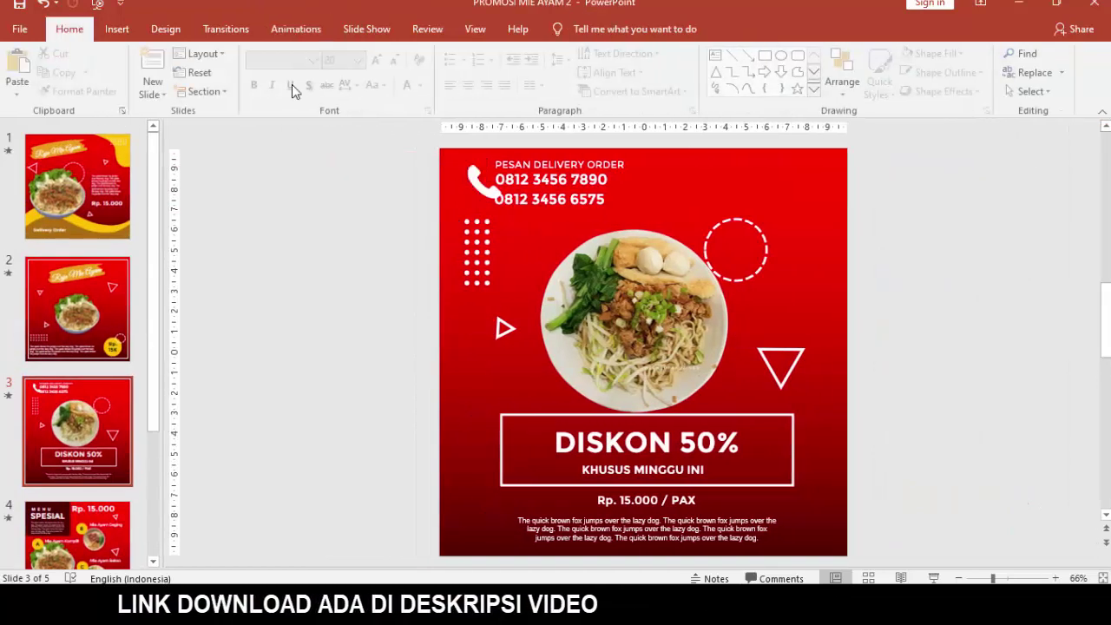
left_click(466, 179)
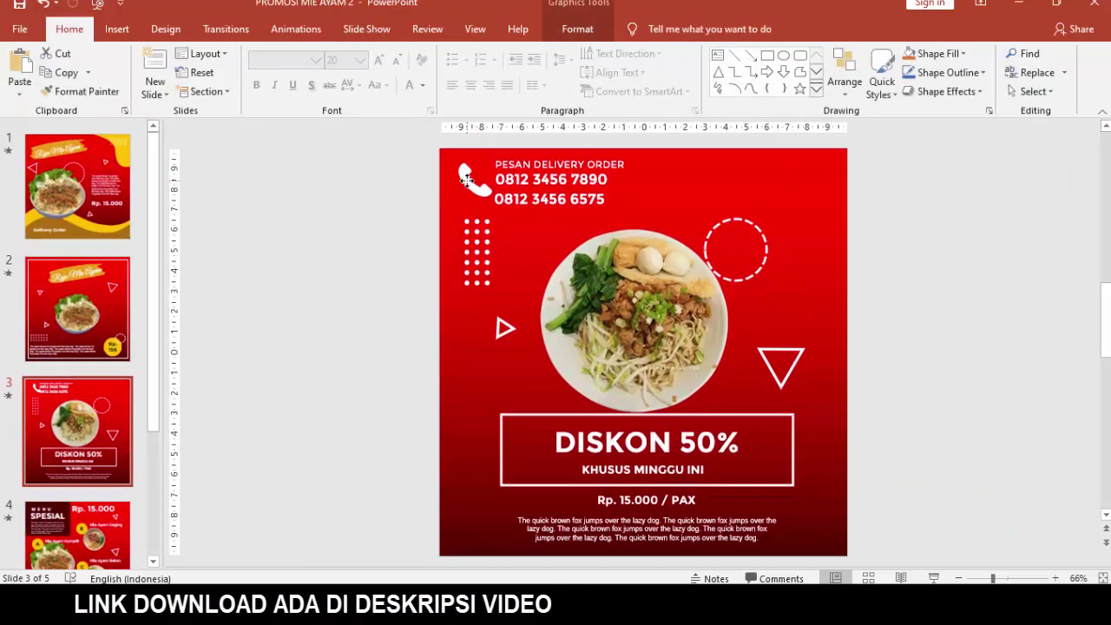
left_click(535, 194)
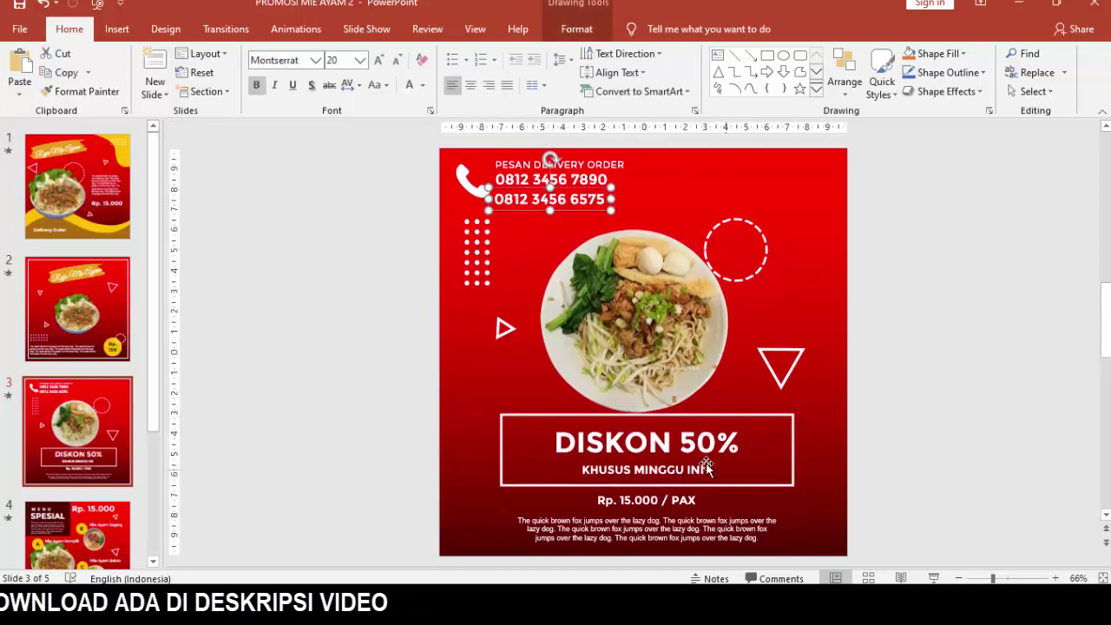
key("Delete")
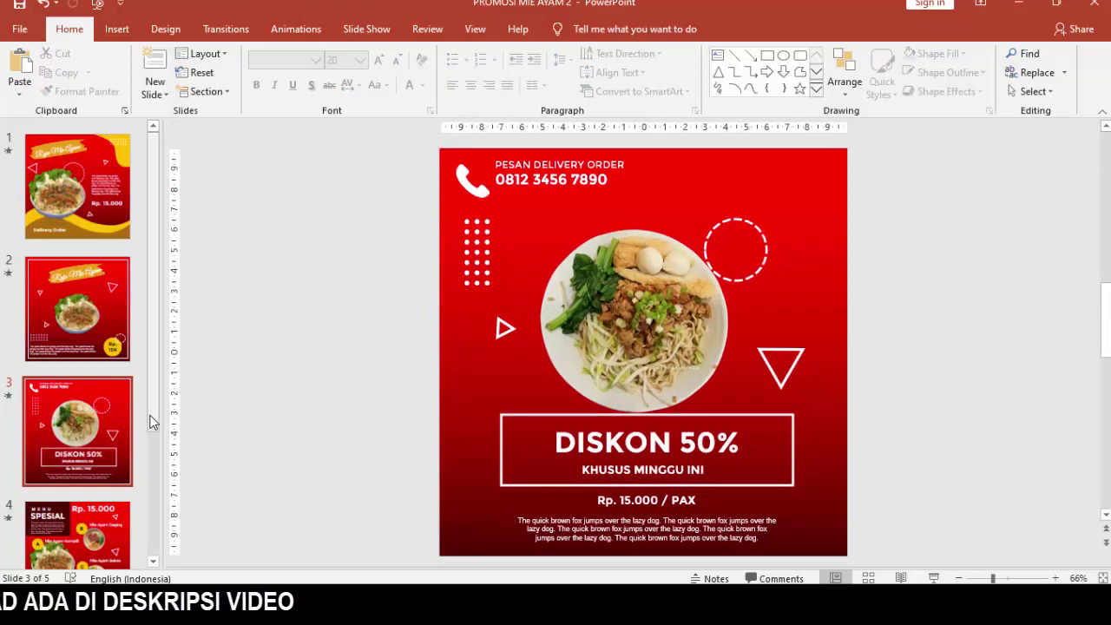
left_click_drag(149, 417, 144, 475)
left_click(85, 447)
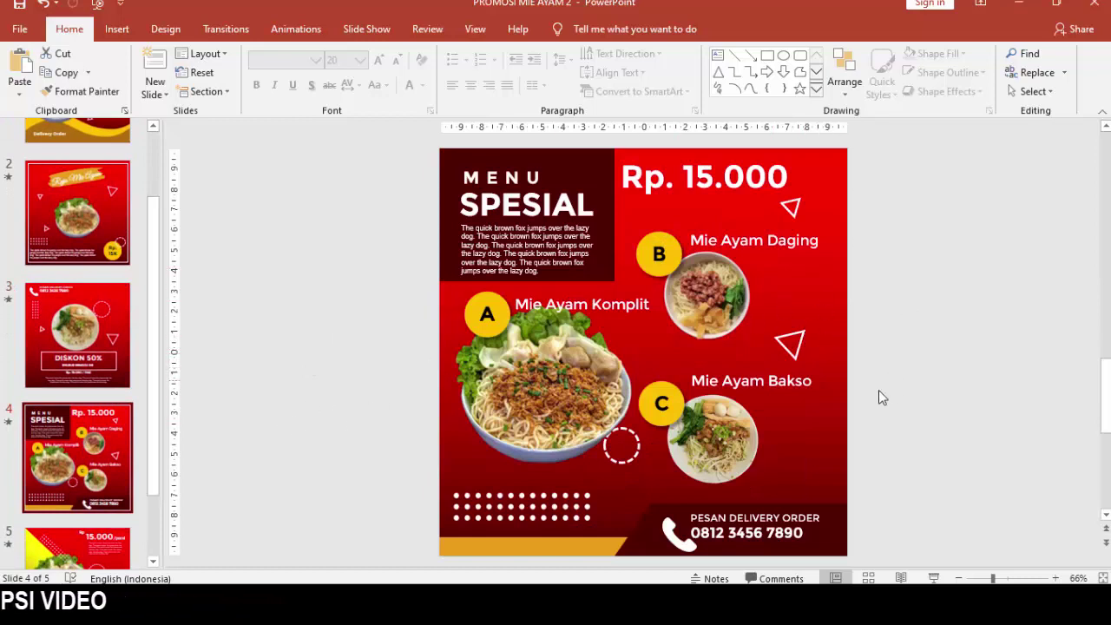
- Inspect slide 4's MENU text and its three bowl photos without changing them
left_click(547, 178)
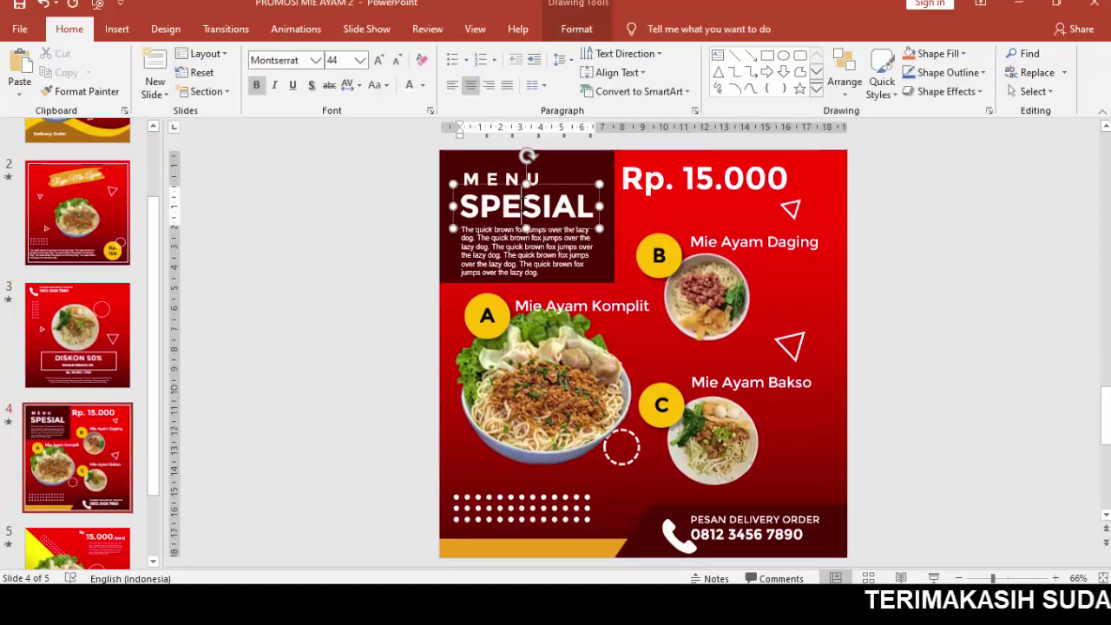
left_click(573, 171)
left_click(826, 211)
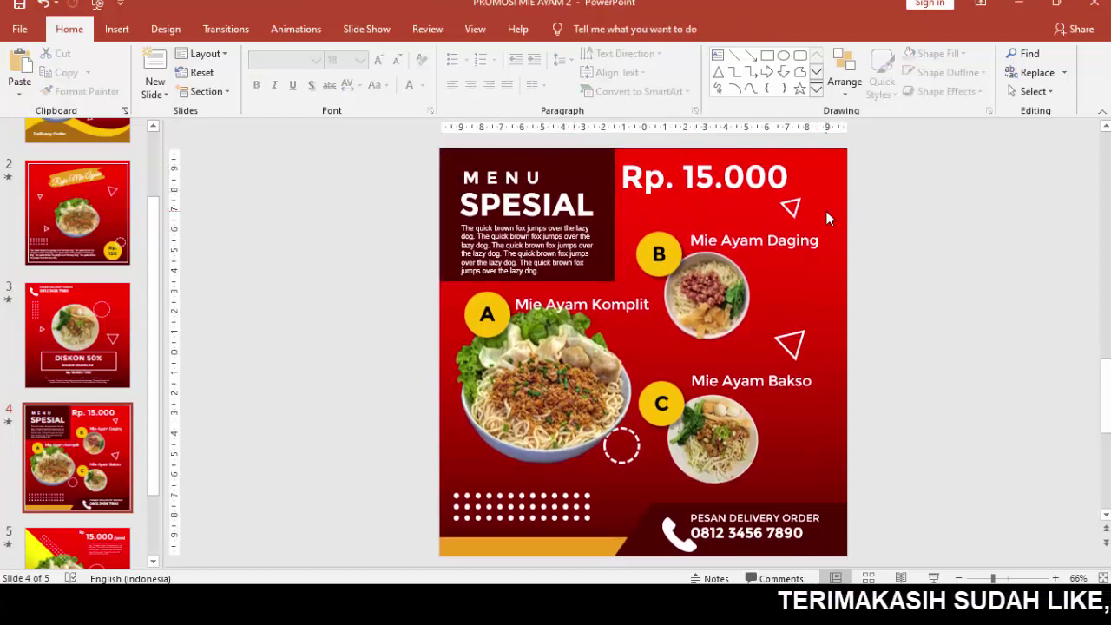
left_click(546, 395)
left_click(711, 438)
left_click(708, 295)
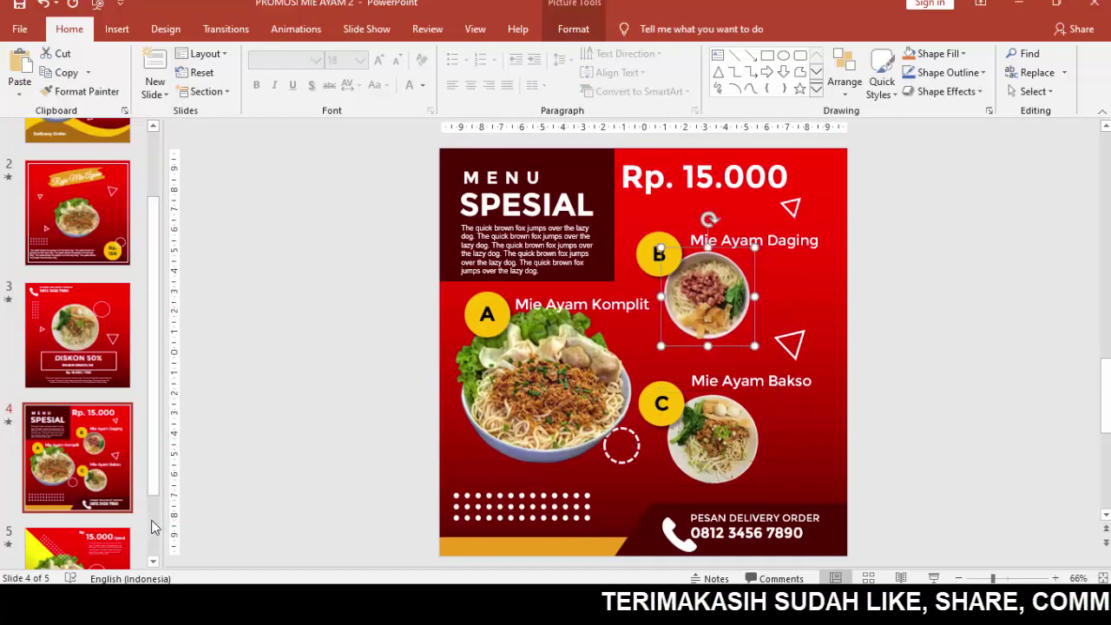
- Bring up slide 5, the yellow diagonal MENU SPESIAL poster, for review
scroll(151, 526, "down", 2)
left_click(77, 490)
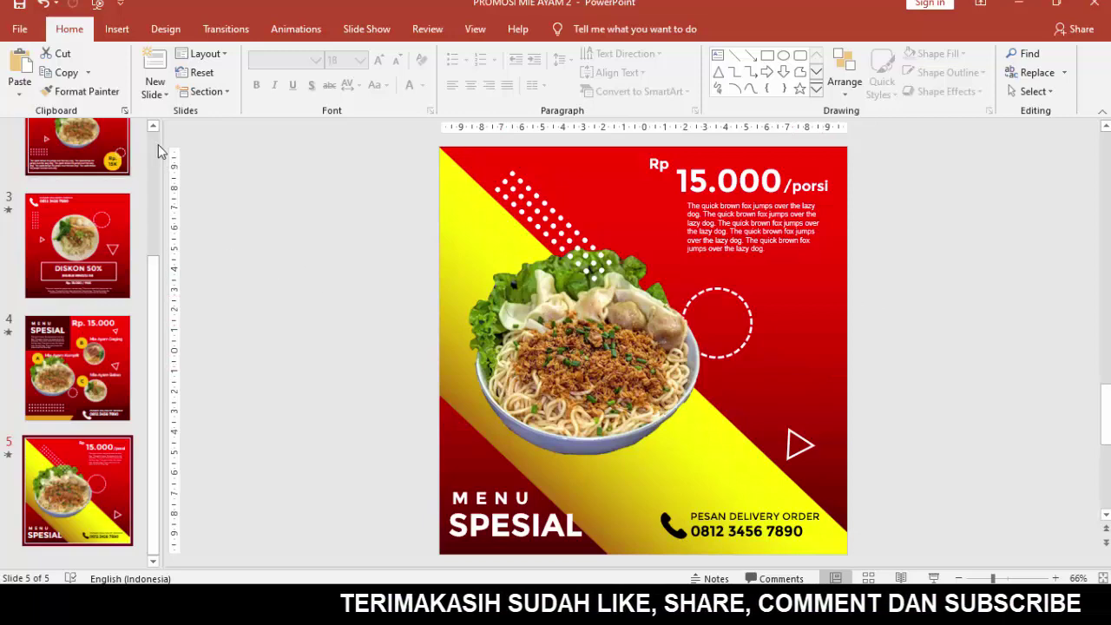
scroll(152, 146, "up", 2)
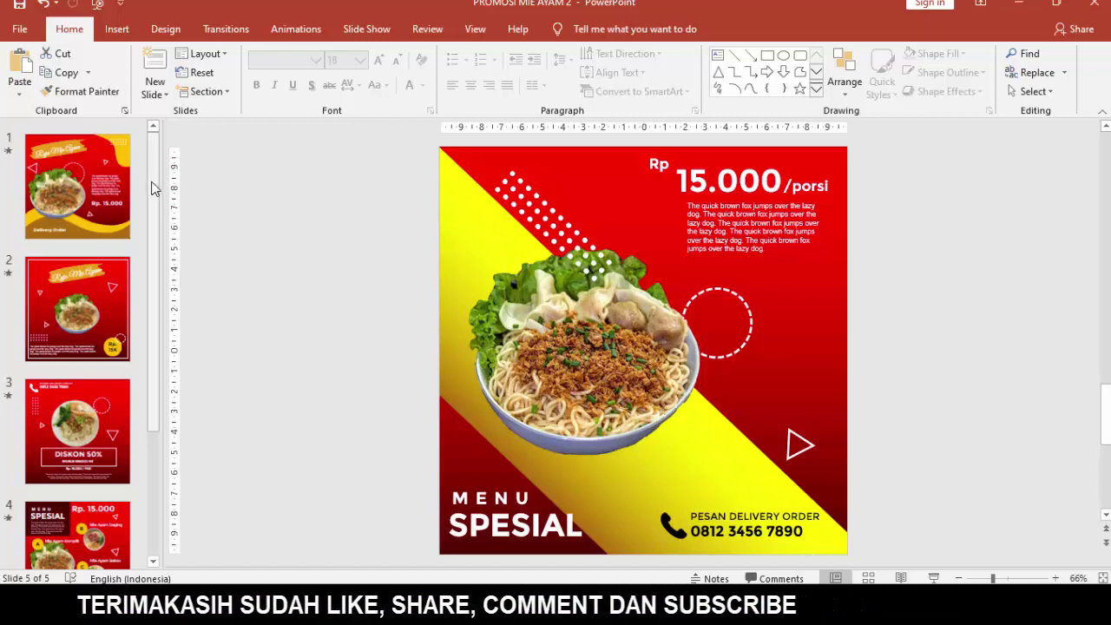
left_click_drag(153, 187, 153, 186)
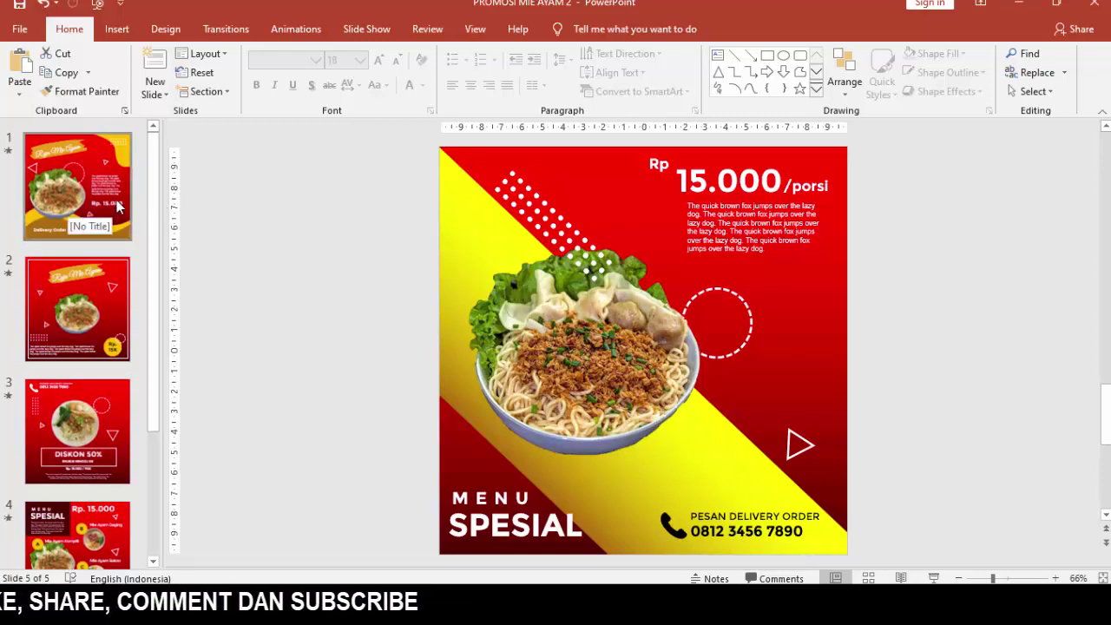
mouse_move(154, 155)
left_mouse_down()
mouse_move(162, 322)
mouse_move(159, 138)
left_mouse_up()
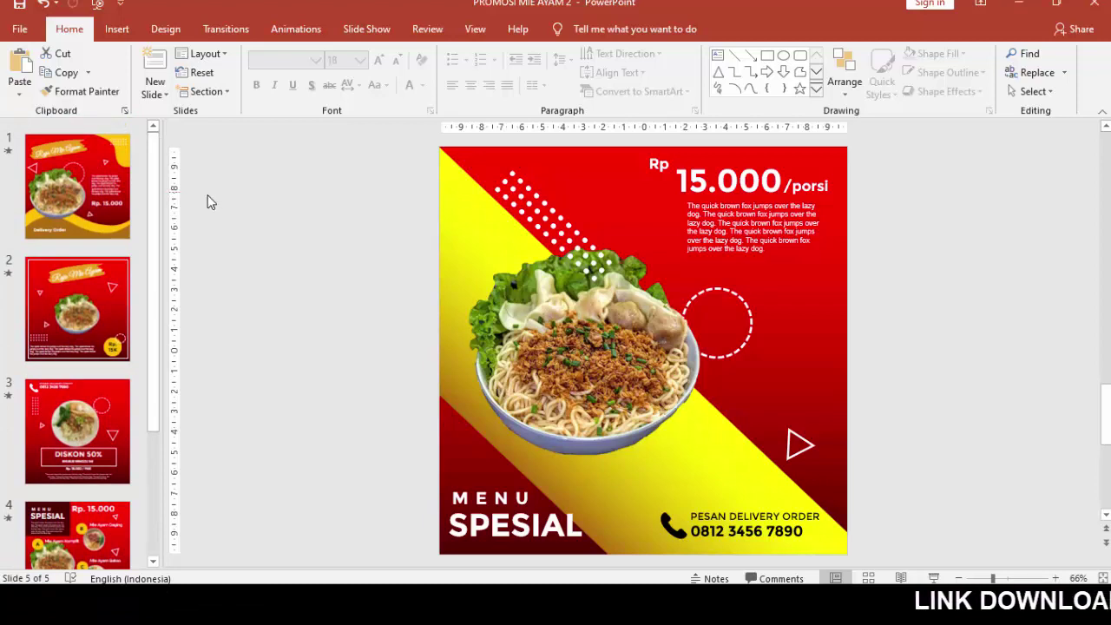
- Save all five slides as JPEG images into a PROMOSI MIE AYAM 2 folder in PPT
scroll(274, 205, "down", 2)
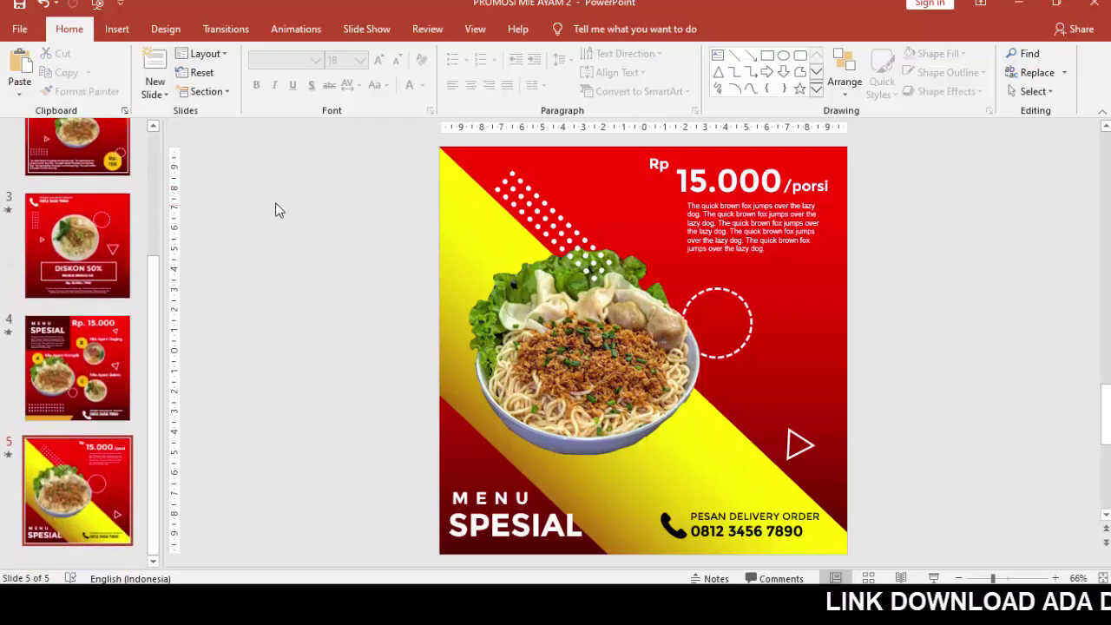
left_click(153, 144)
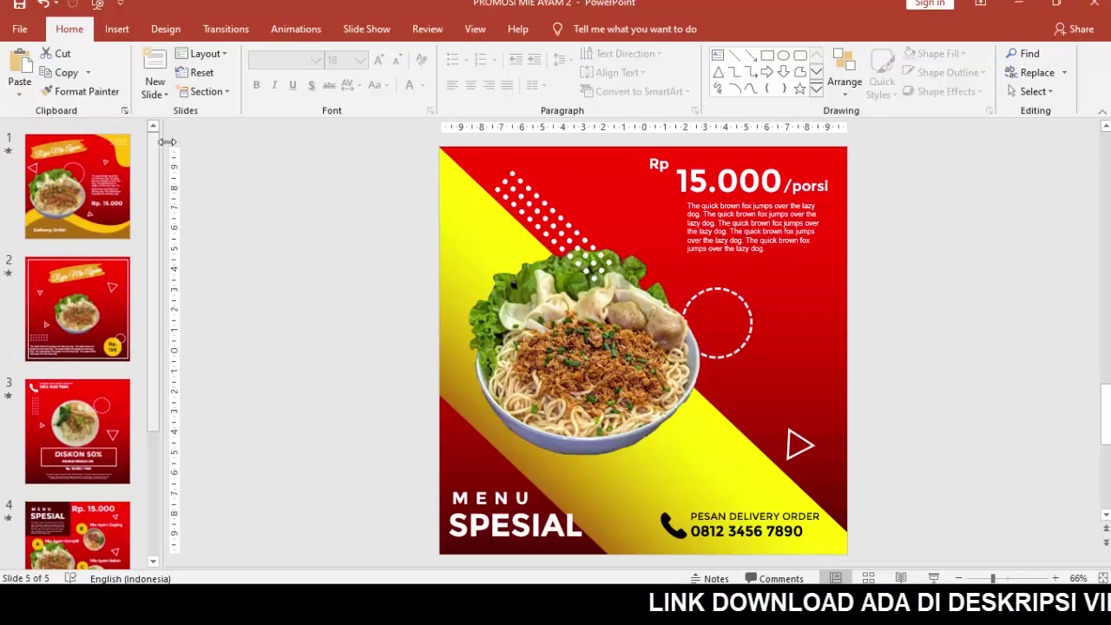
left_click(21, 31)
left_click(51, 247)
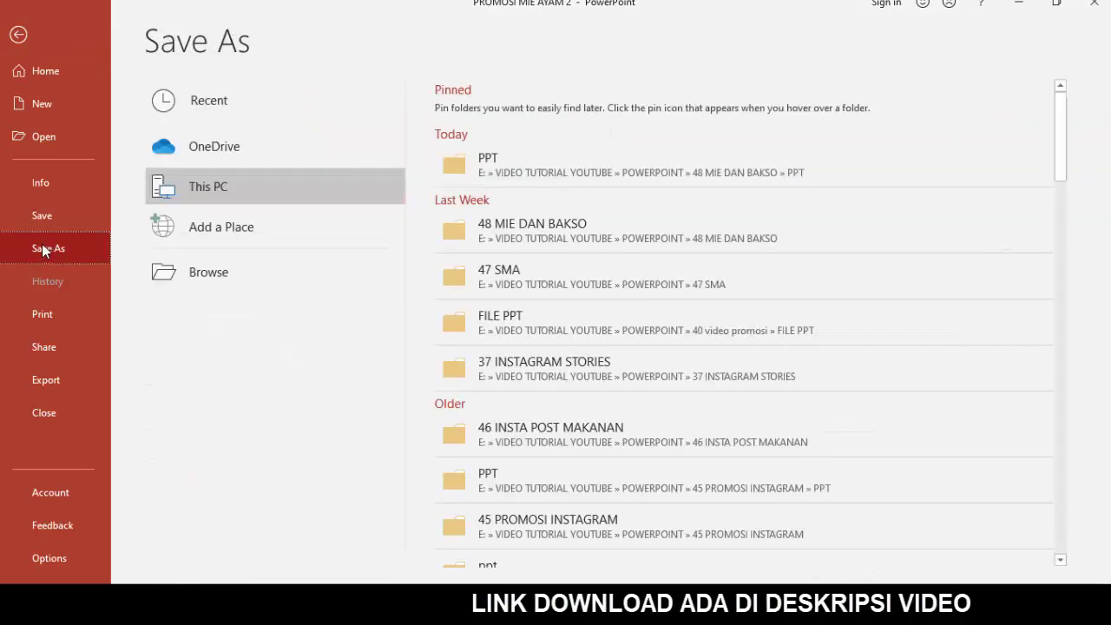
left_click(543, 174)
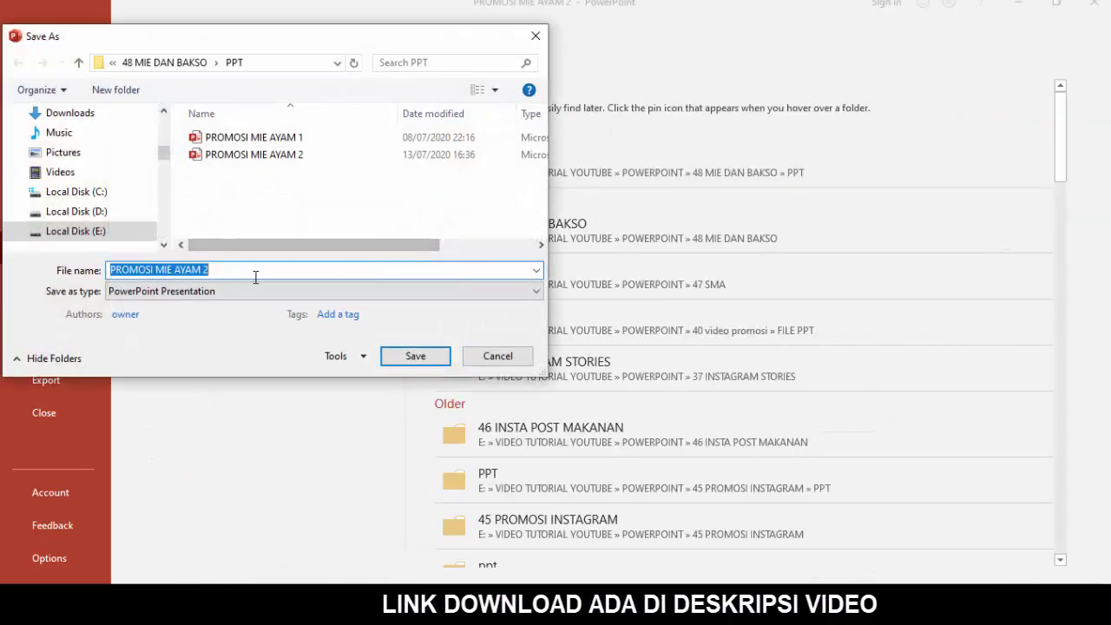
left_click(174, 291)
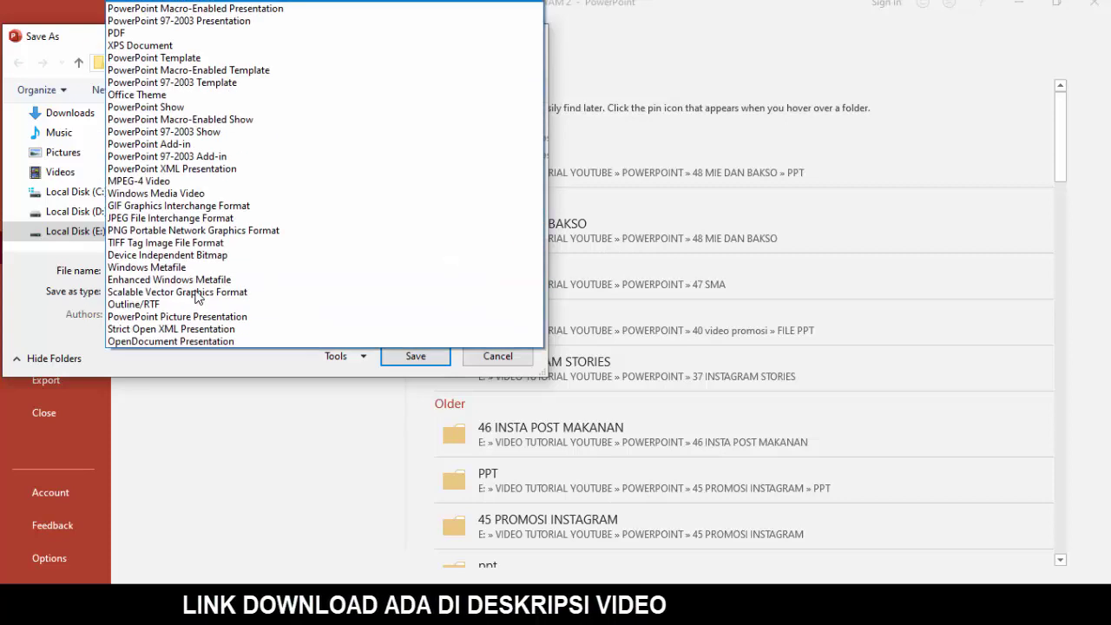
left_click(174, 218)
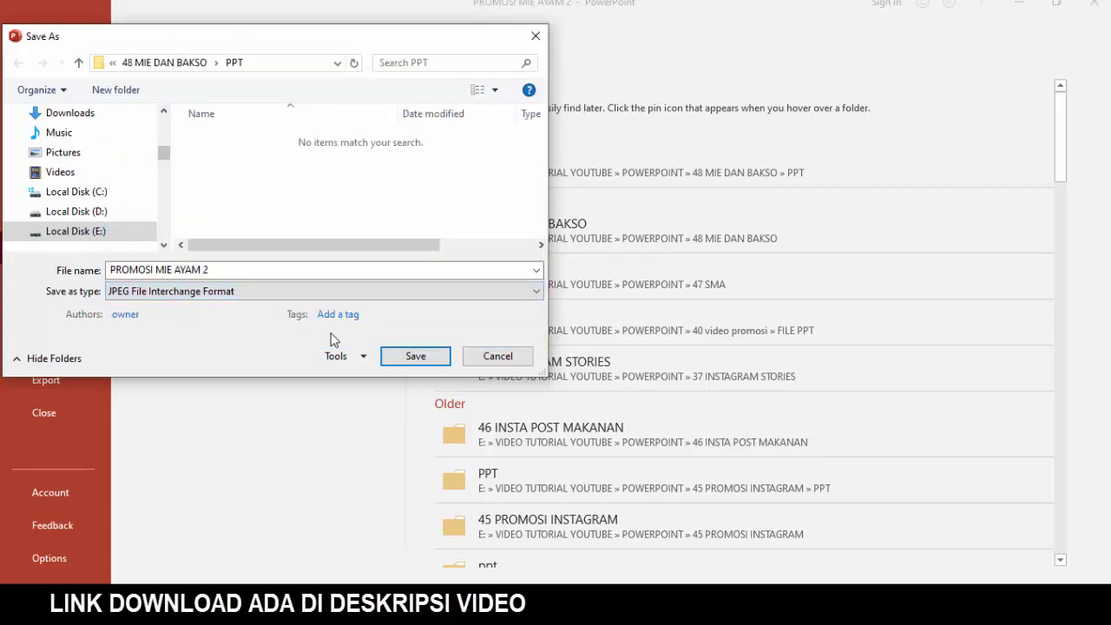
left_click(404, 358)
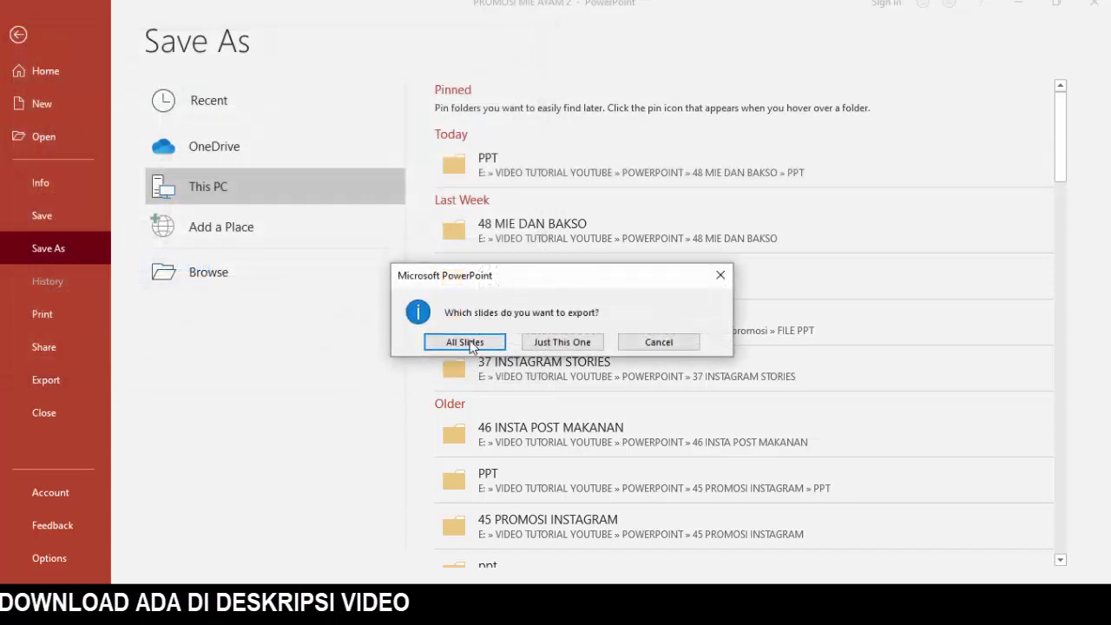
left_click(472, 344)
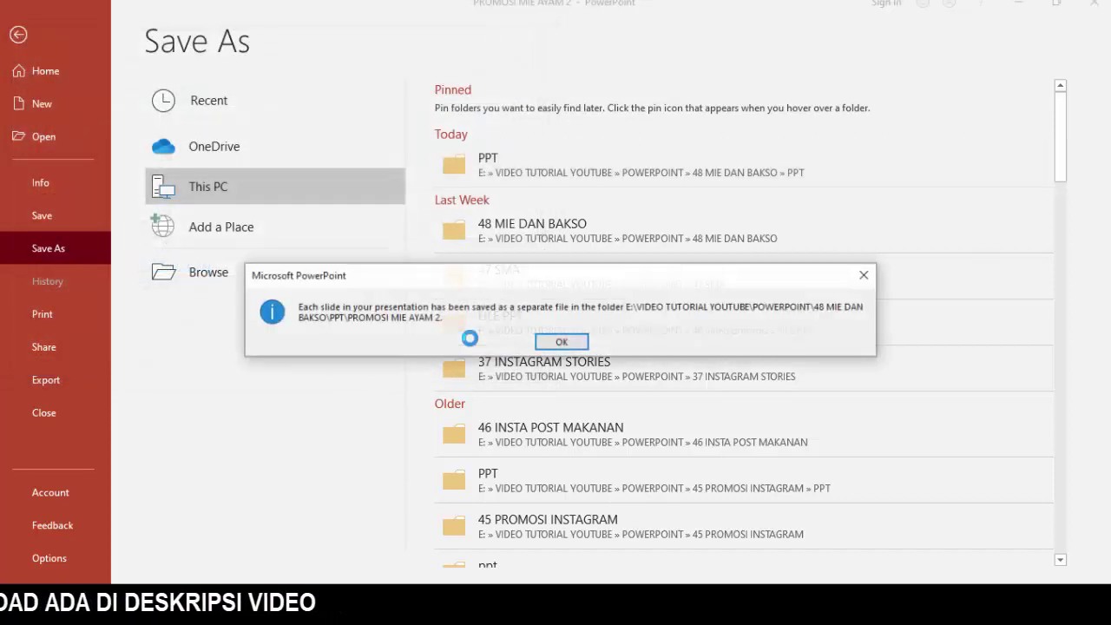
left_click(569, 341)
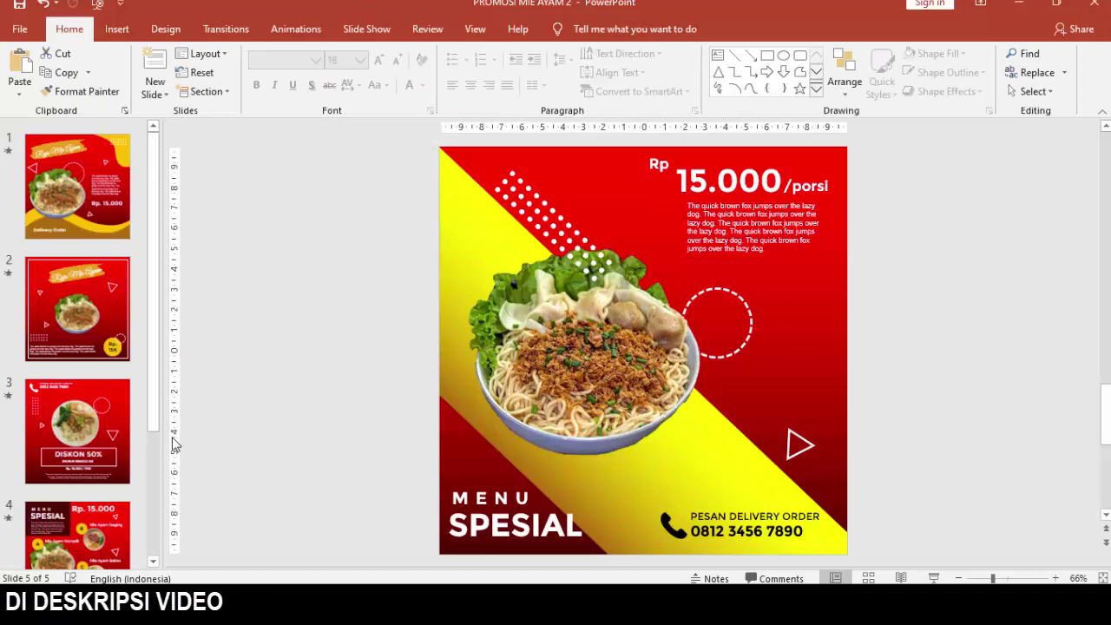
scroll(157, 460, "down", 3)
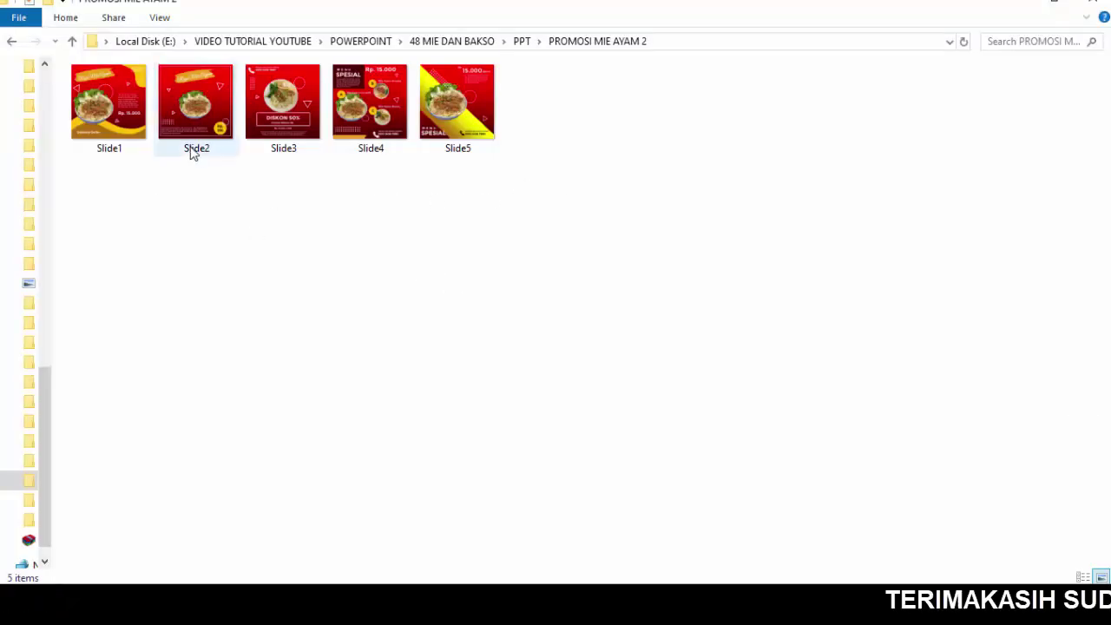
- Check each exported image, Slide1 through Slide5, in the PROMOSI MIE AYAM 2 folder
left_click(209, 128)
left_click(287, 105)
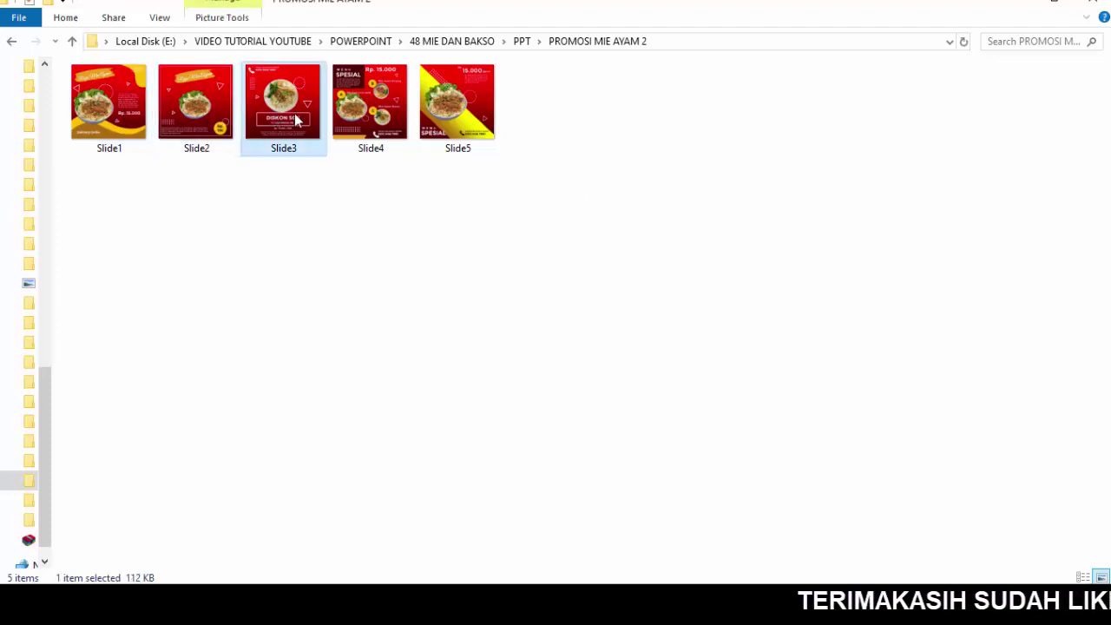
left_click(374, 105)
left_click(483, 106)
left_click(108, 124)
left_click(207, 117)
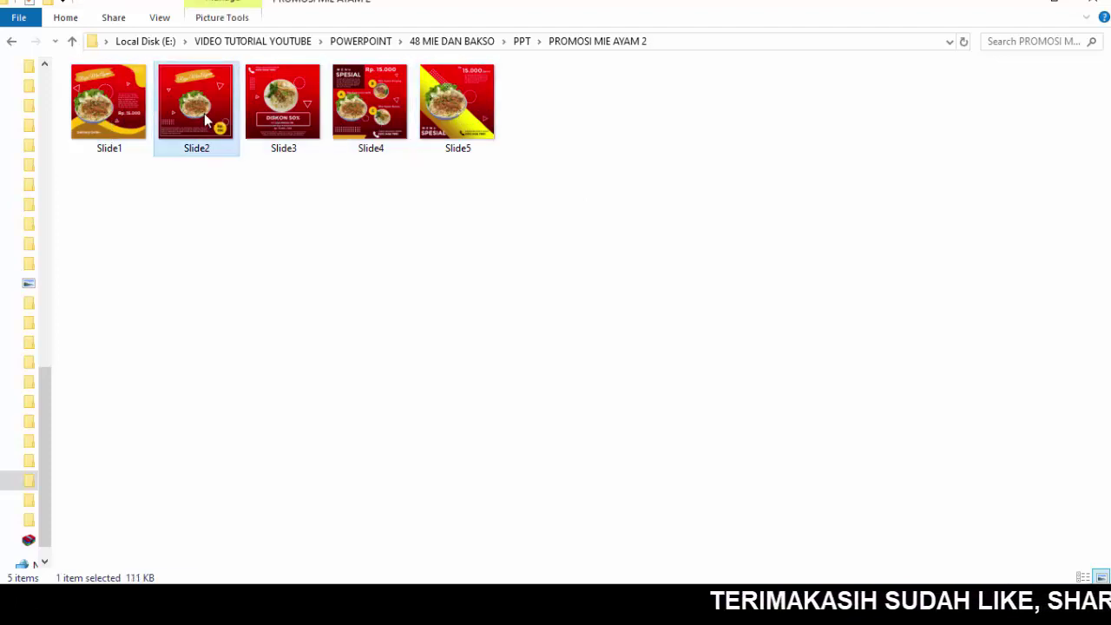
left_click(286, 108)
left_click(374, 104)
left_click(434, 109)
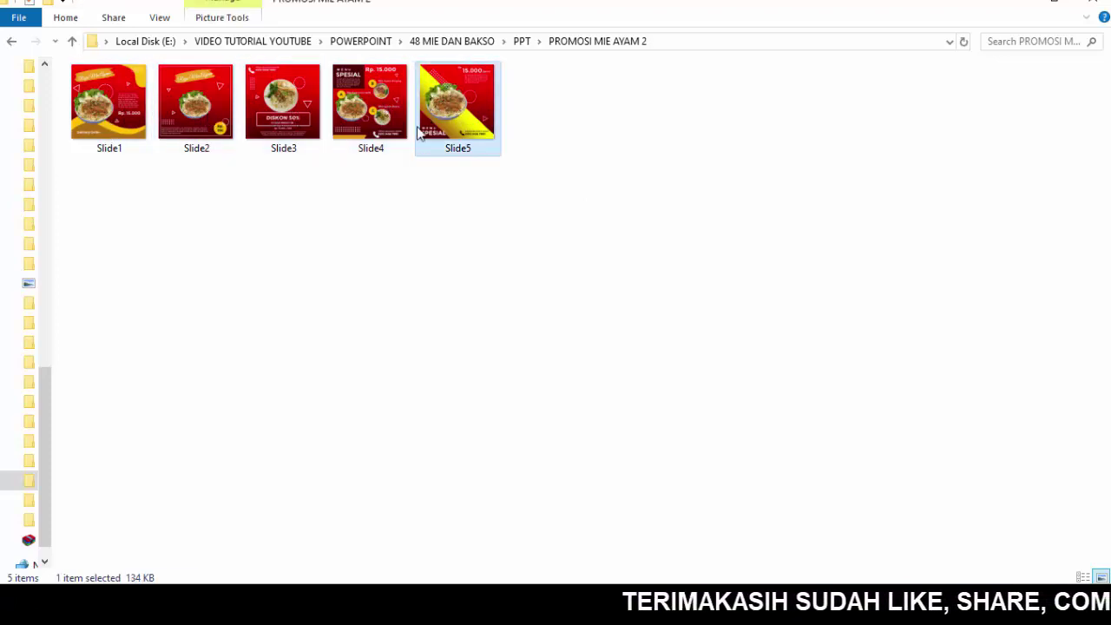
left_click(100, 121)
left_click(198, 108)
left_click(285, 106)
left_click(374, 104)
left_click(492, 100)
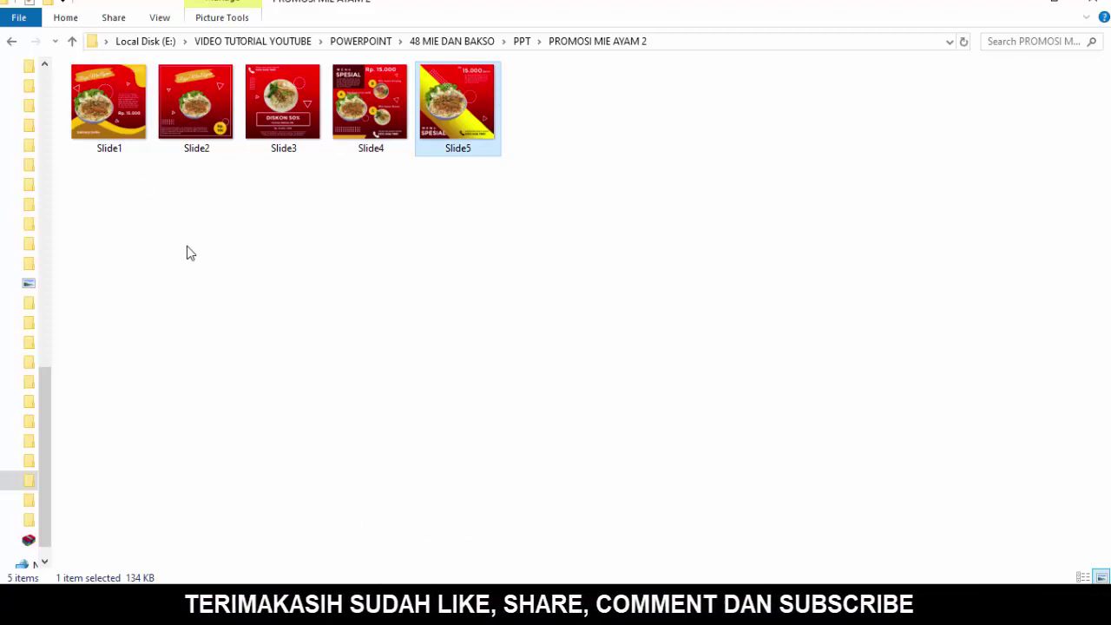
left_click(108, 100)
left_click(299, 118)
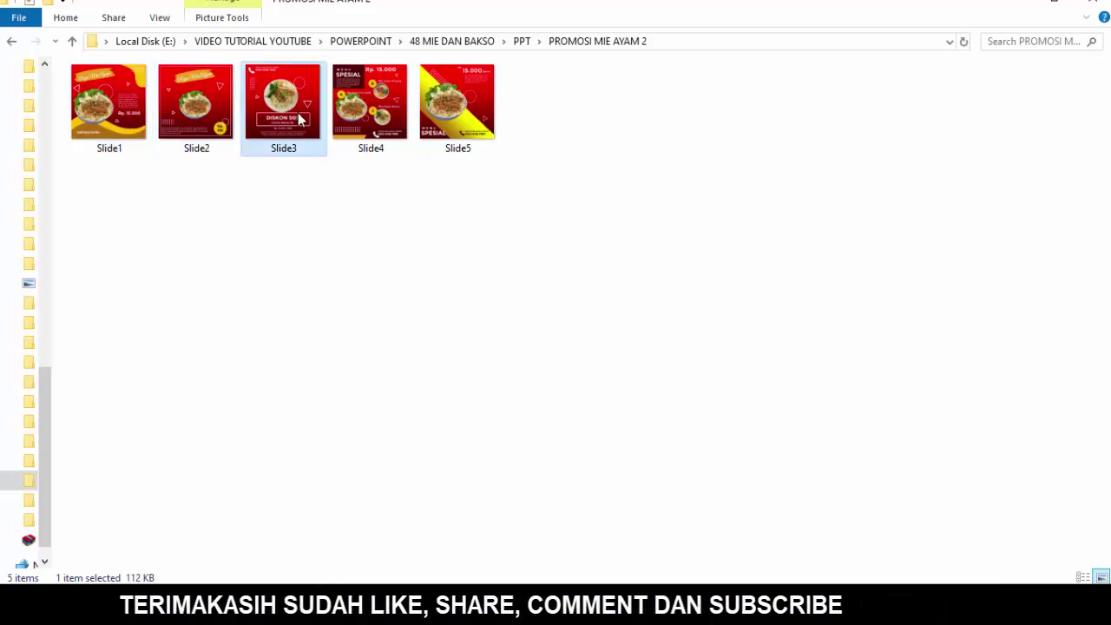
left_click(370, 100)
left_click(457, 100)
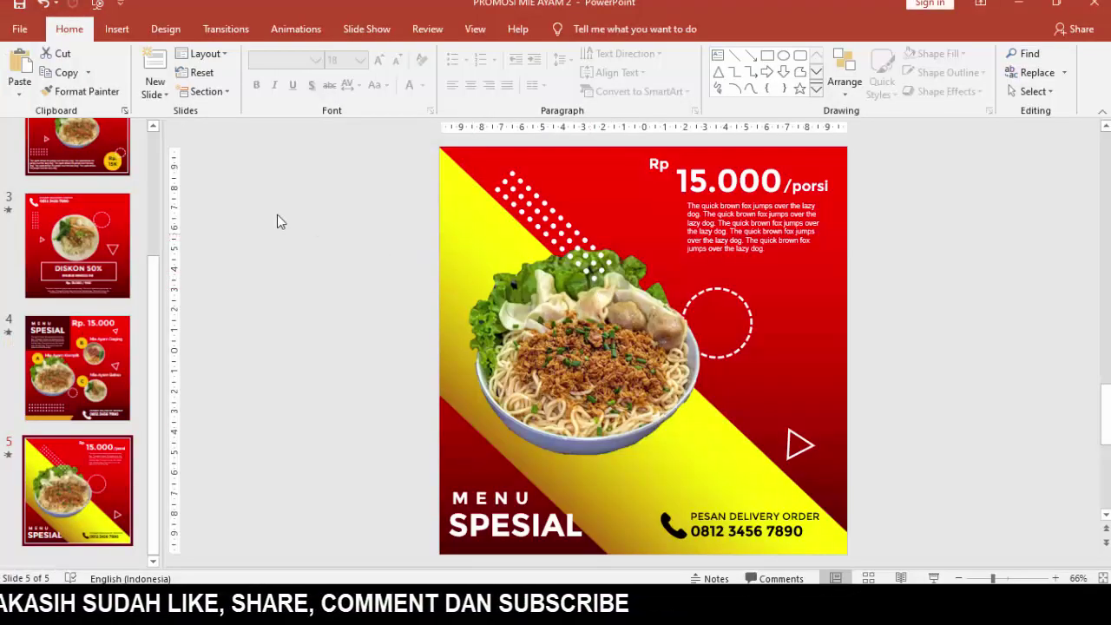
- Return to slide 1, the Raja Mie Ayam Rp. 15.000 poster, and bring up the audio insert options
scroll(157, 149, "up", 3)
left_click(104, 149)
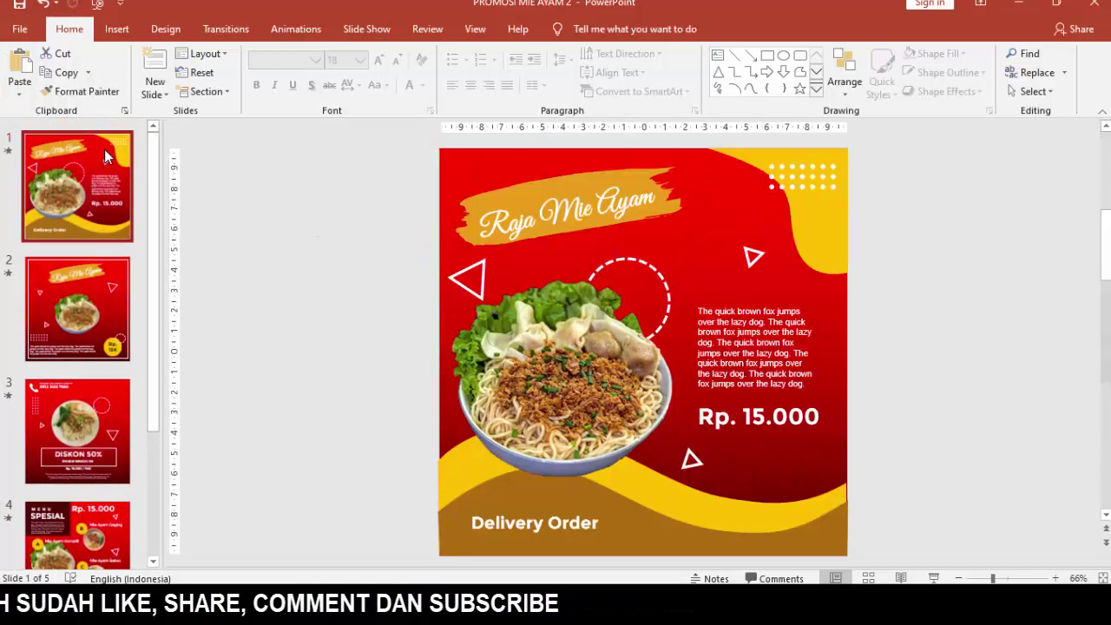
left_click(304, 214)
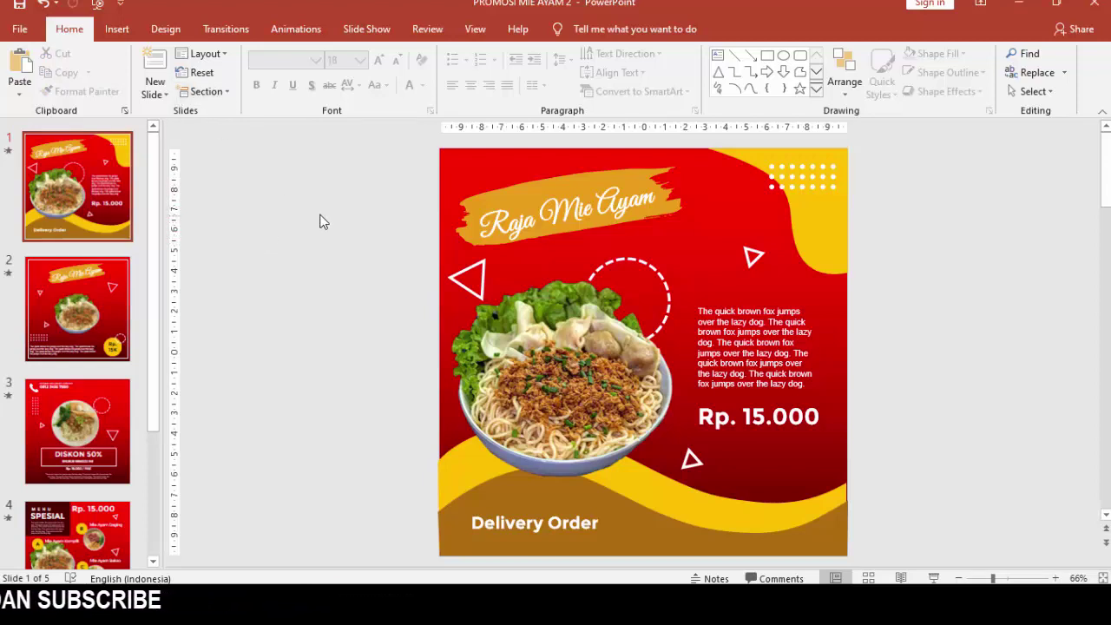
left_click(120, 35)
- Insert the Secret Crush track from the musik folder and park its icon off the slide, top-left
left_click(895, 98)
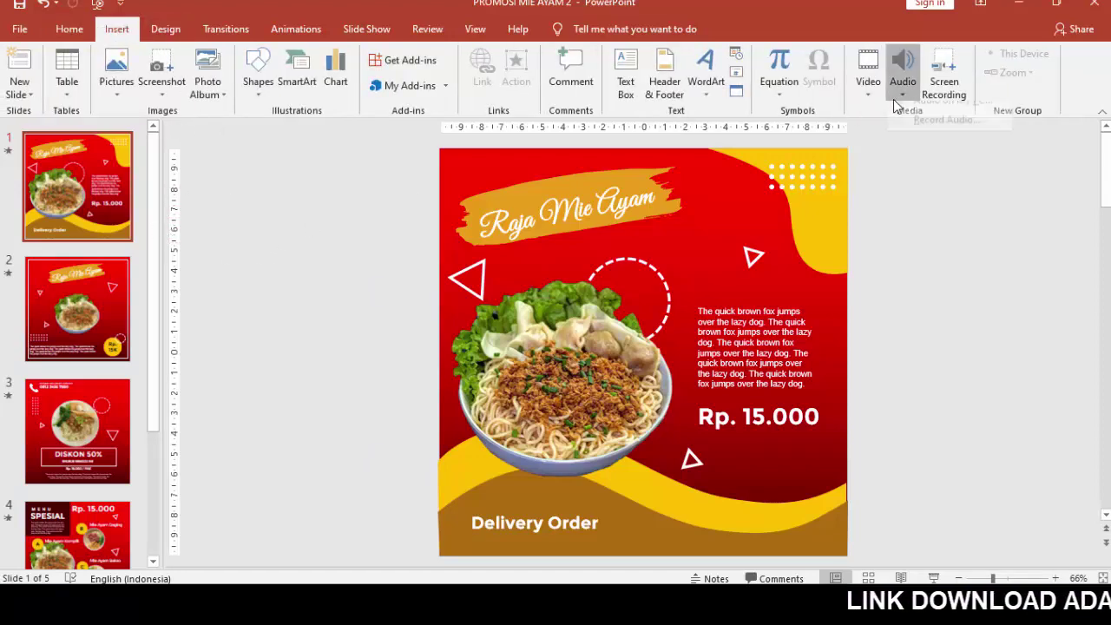
left_click(899, 113)
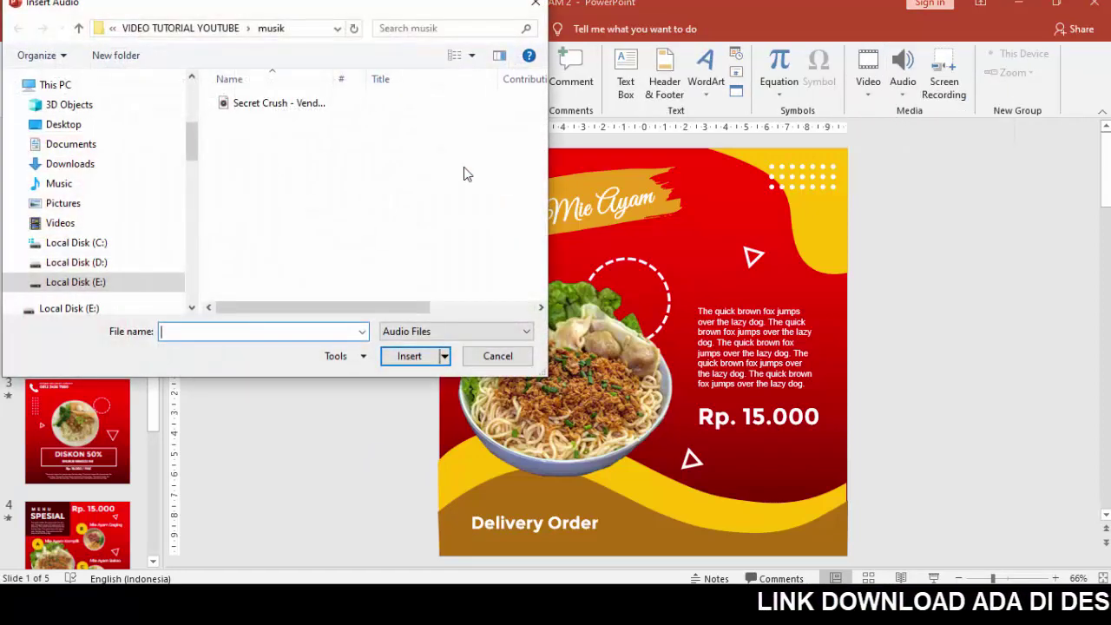
left_click(236, 105)
left_click(402, 357)
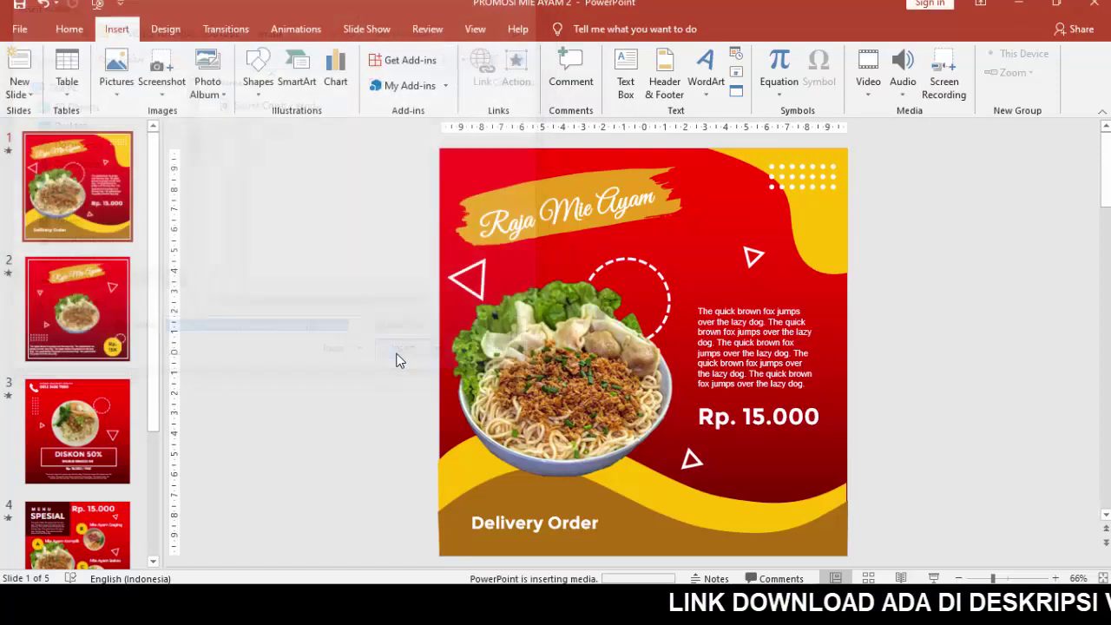
left_click_drag(641, 362, 383, 171)
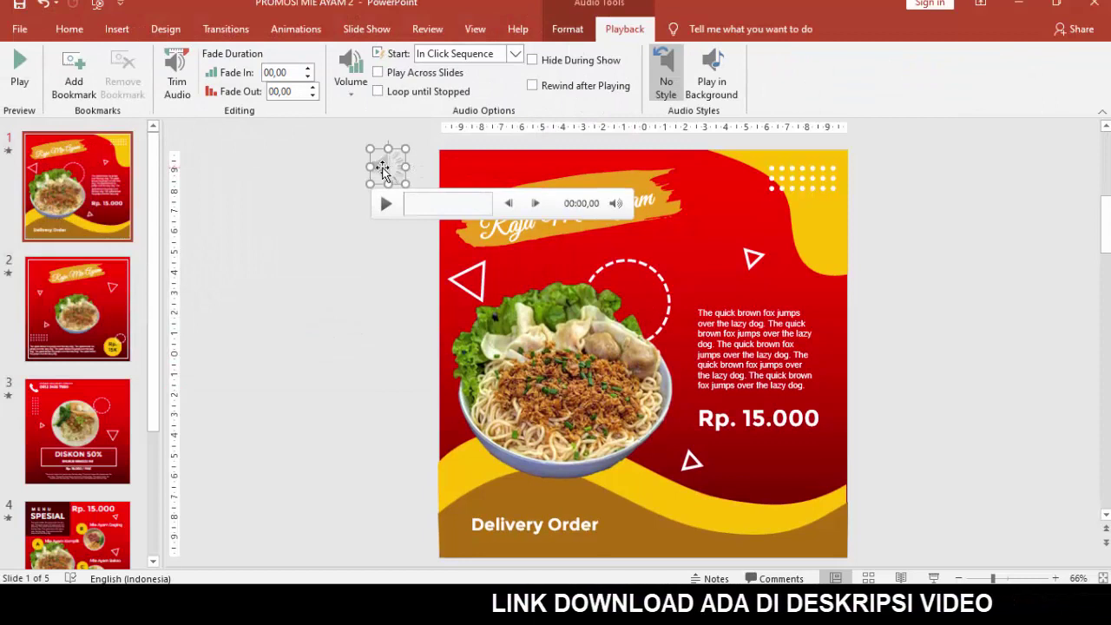
- Set the music to Play in Background, then check slide 5 and return to slide 1
left_click(726, 84)
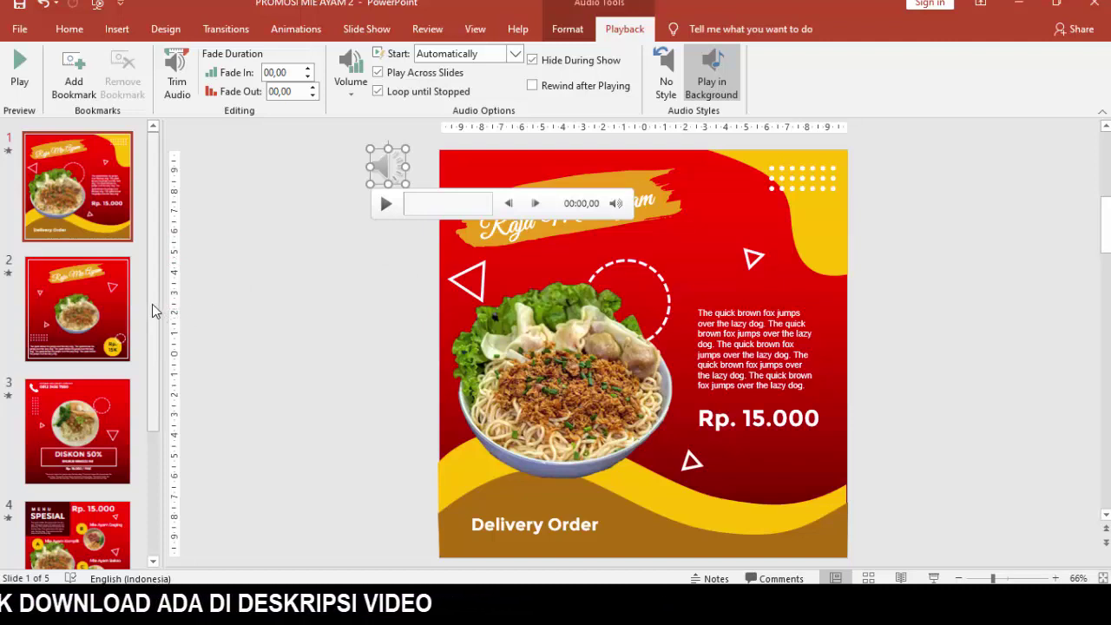
left_click_drag(150, 198, 136, 395)
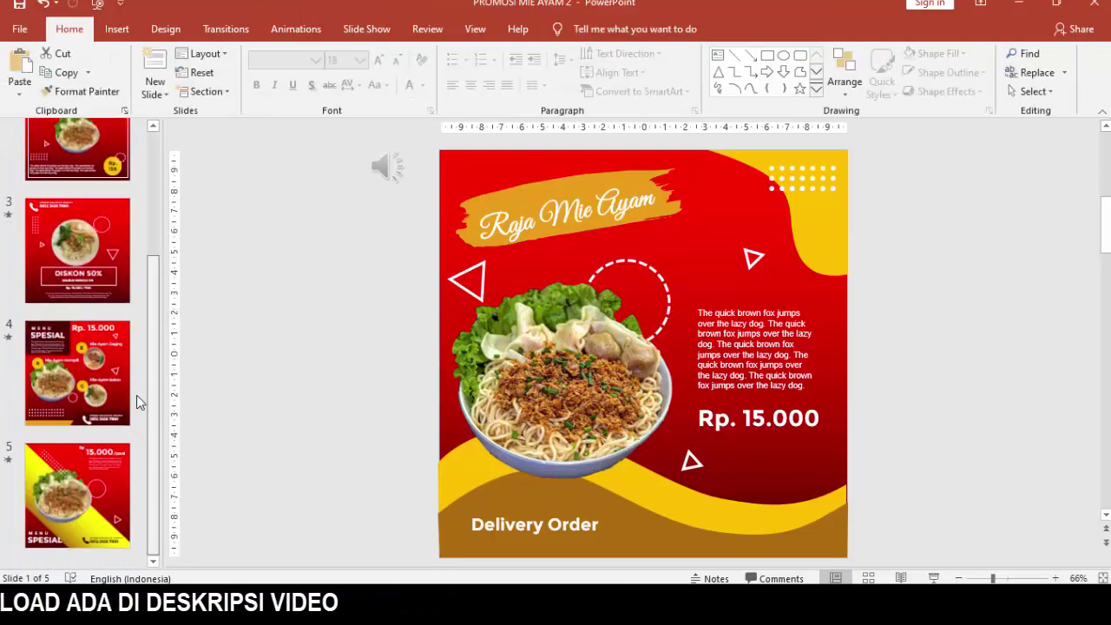
left_click(109, 499)
left_click_drag(154, 480, 107, 249)
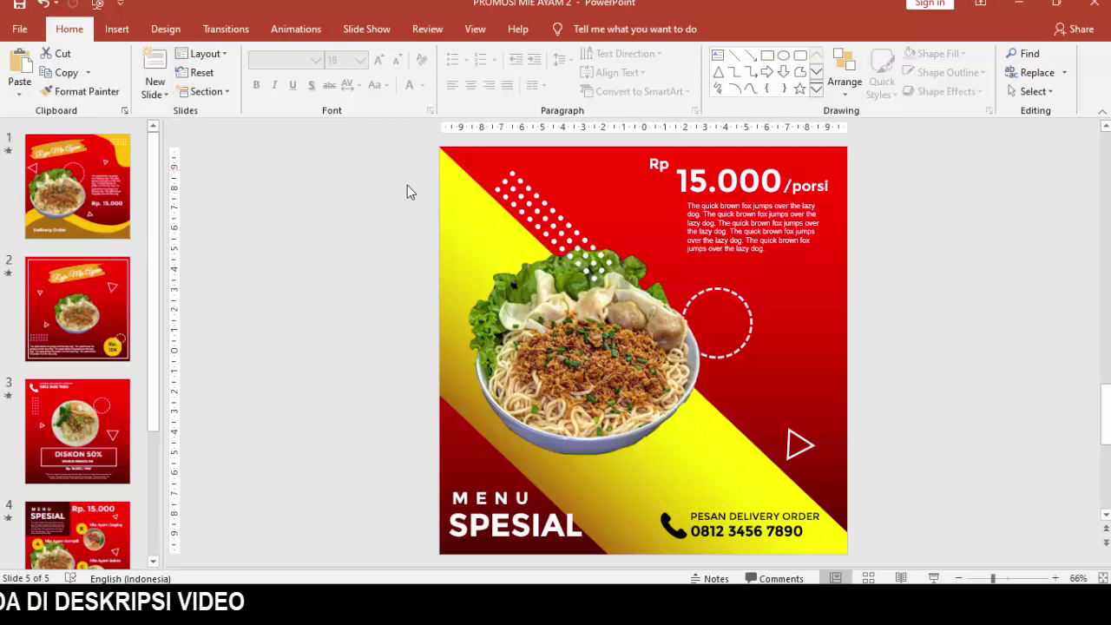
left_click(121, 172)
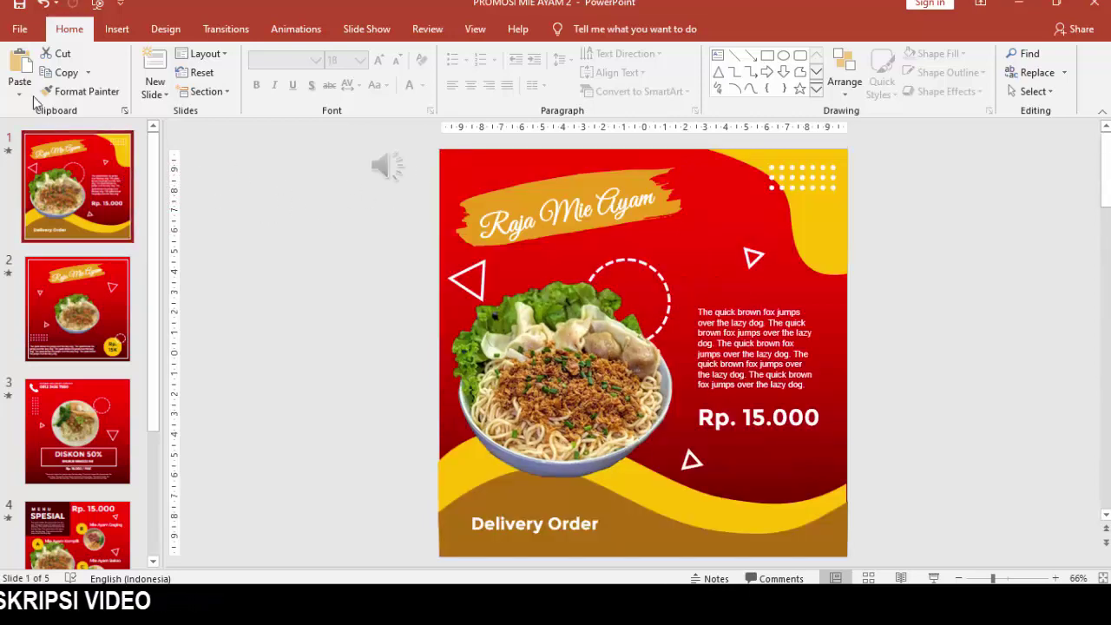
- Export the deck as an HD (720p) MPEG-4 video named PROMOSI MIE AYAM 2 with shorter slide timings
left_click(19, 29)
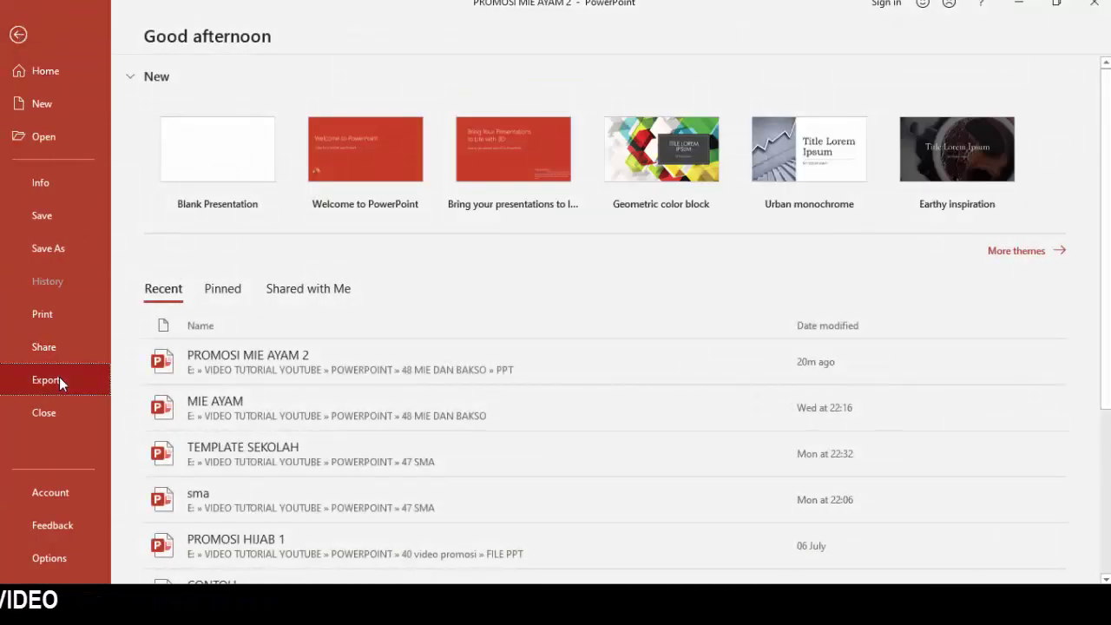
left_click(59, 380)
left_click(217, 165)
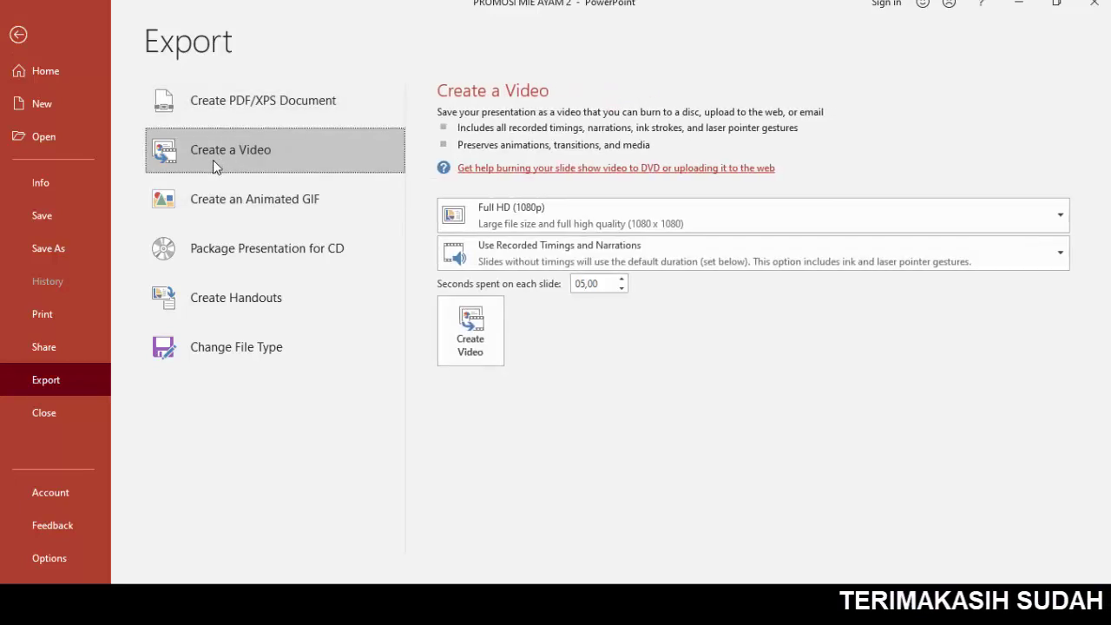
left_click(553, 221)
left_click(525, 332)
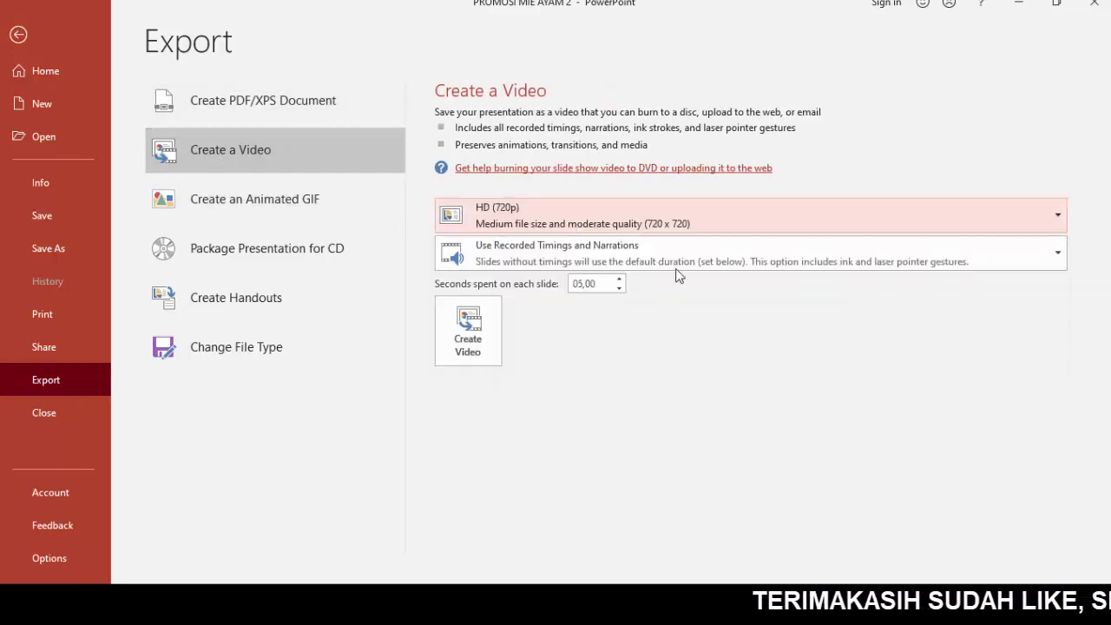
left_click(619, 287)
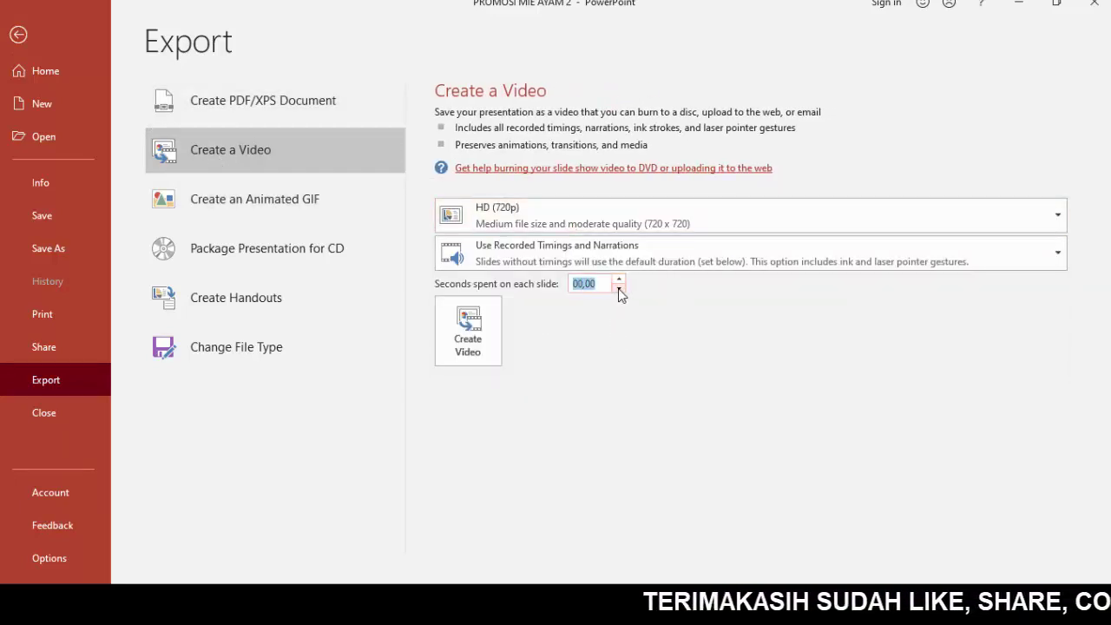
left_click(473, 337)
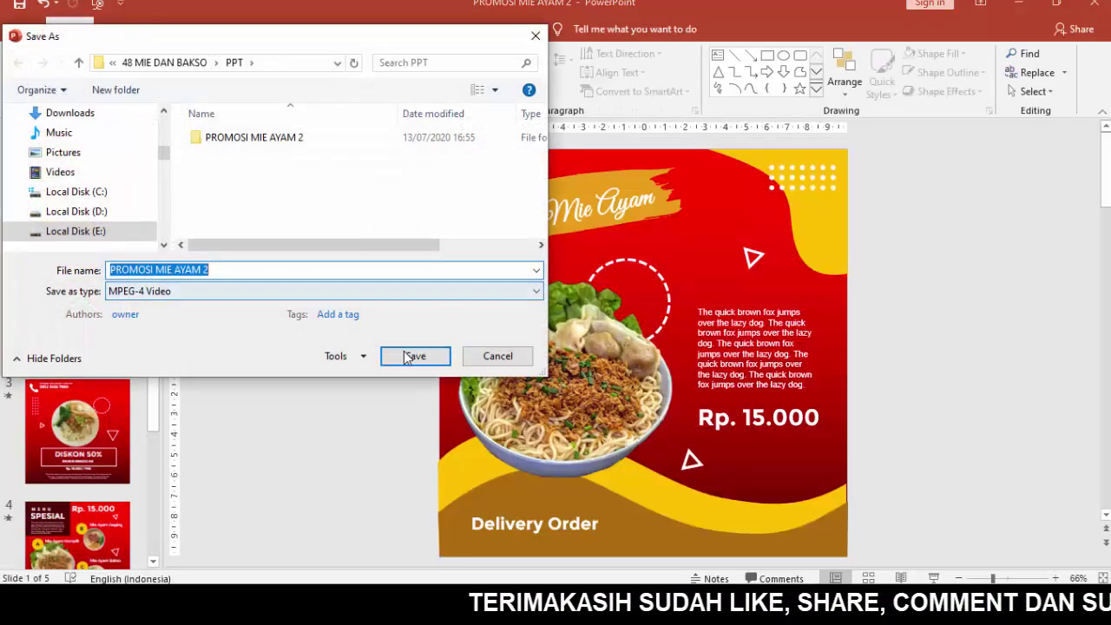
left_click(408, 358)
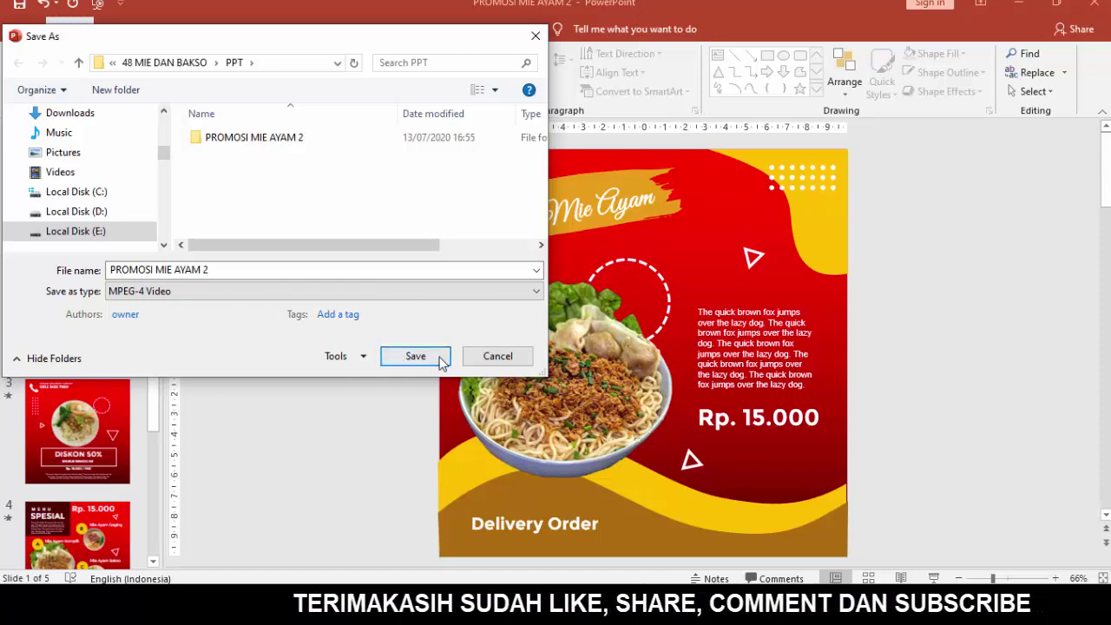
left_click(416, 357)
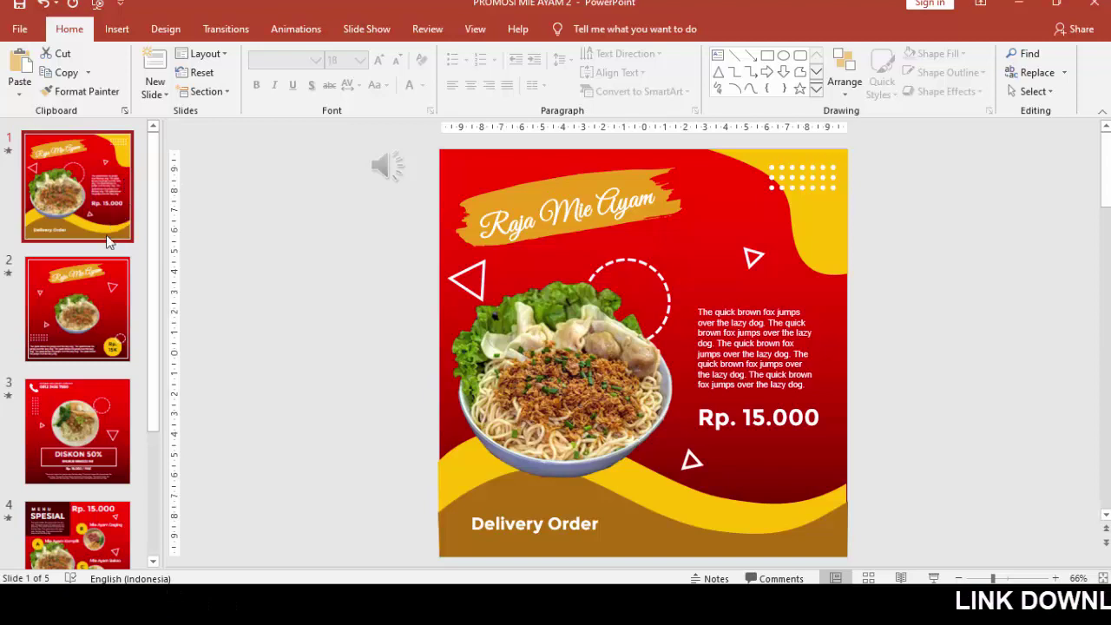
- Step through slides 1 to 5 of the finished deck, ending on slide 2
left_click(110, 305)
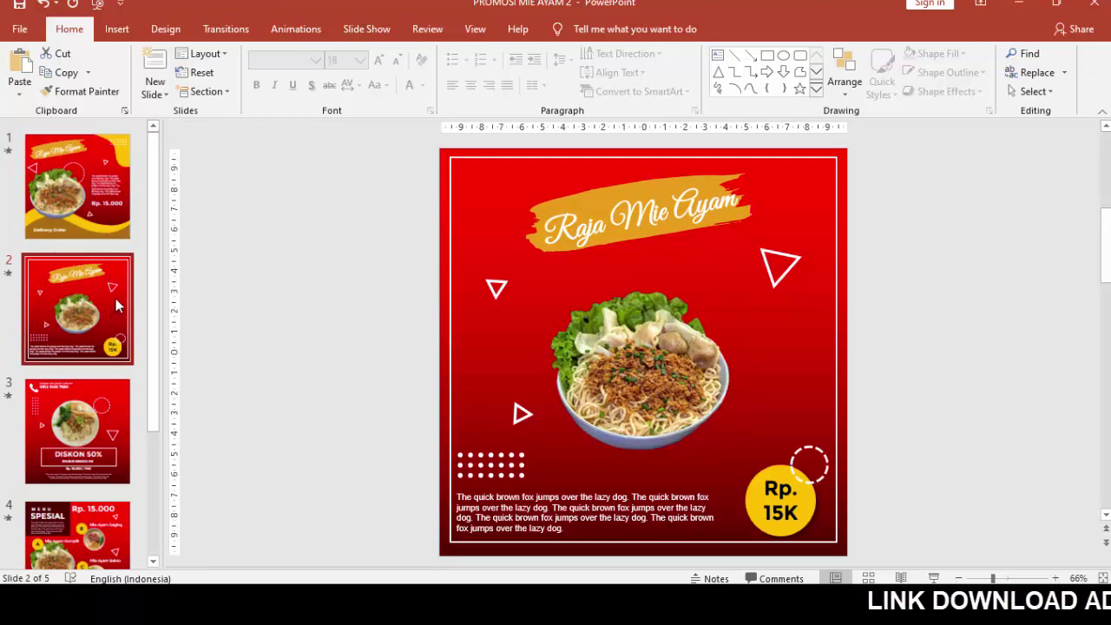
left_click(85, 189)
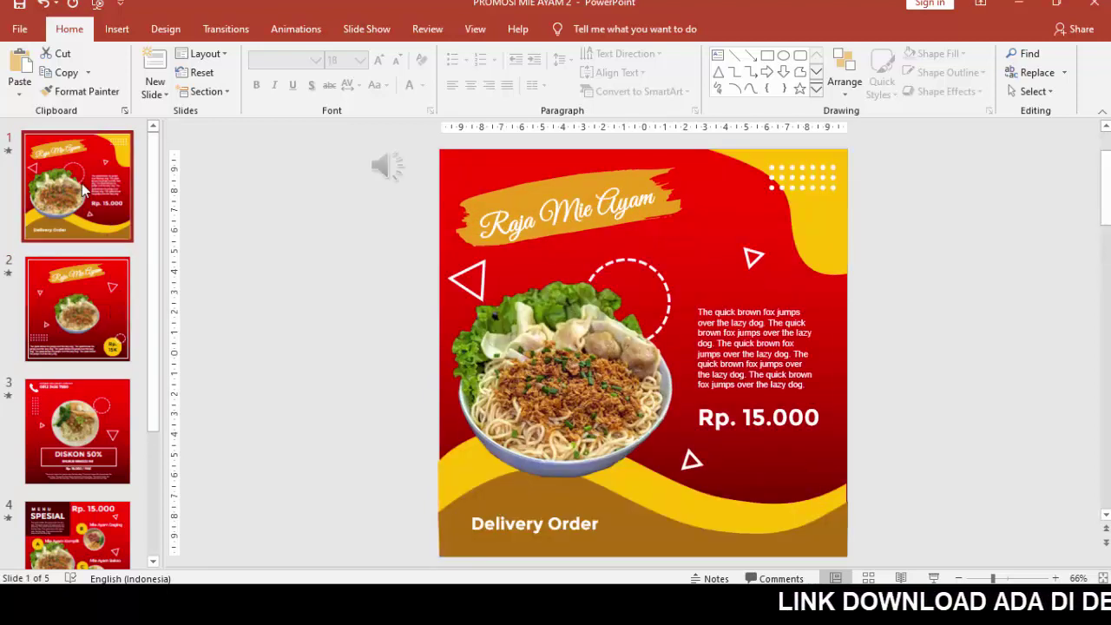
left_click(83, 286)
left_click(84, 395)
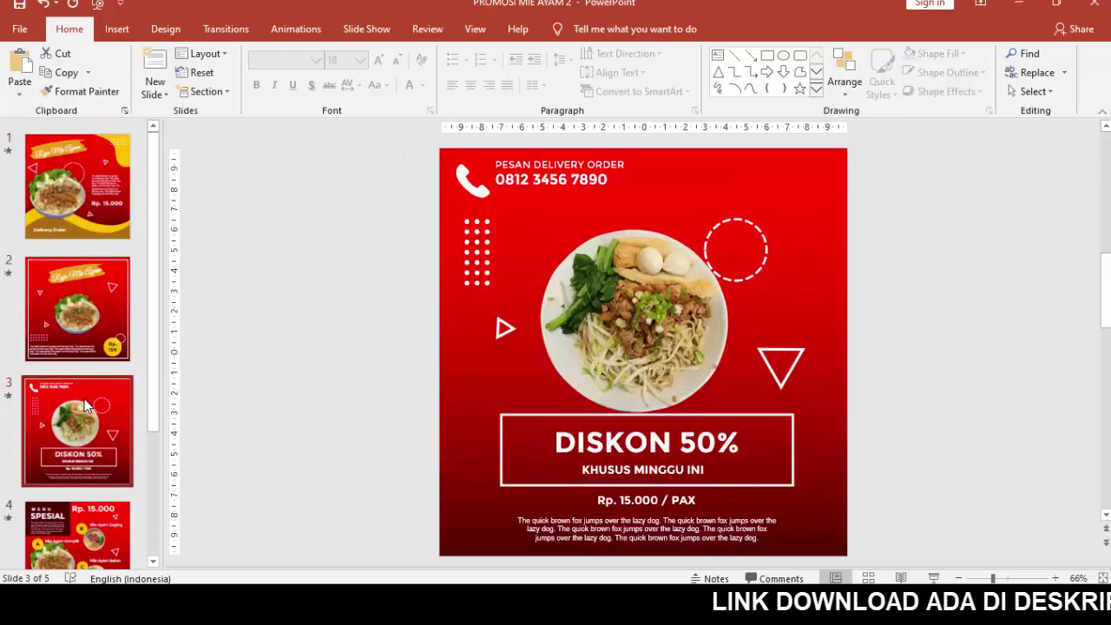
left_click(93, 513)
left_click(108, 512)
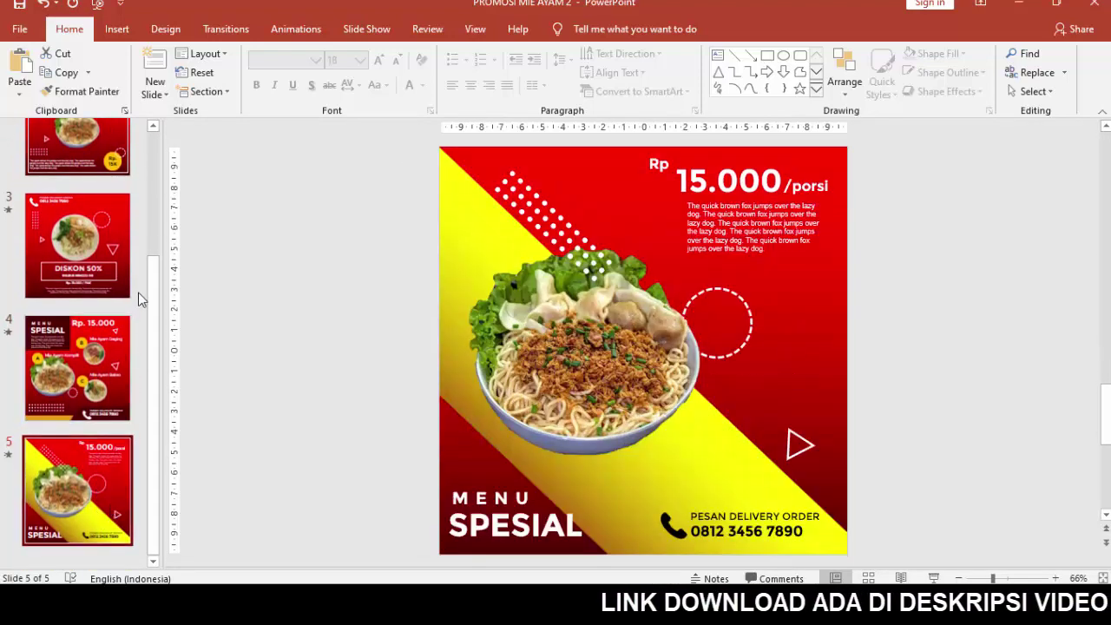
key("Home")
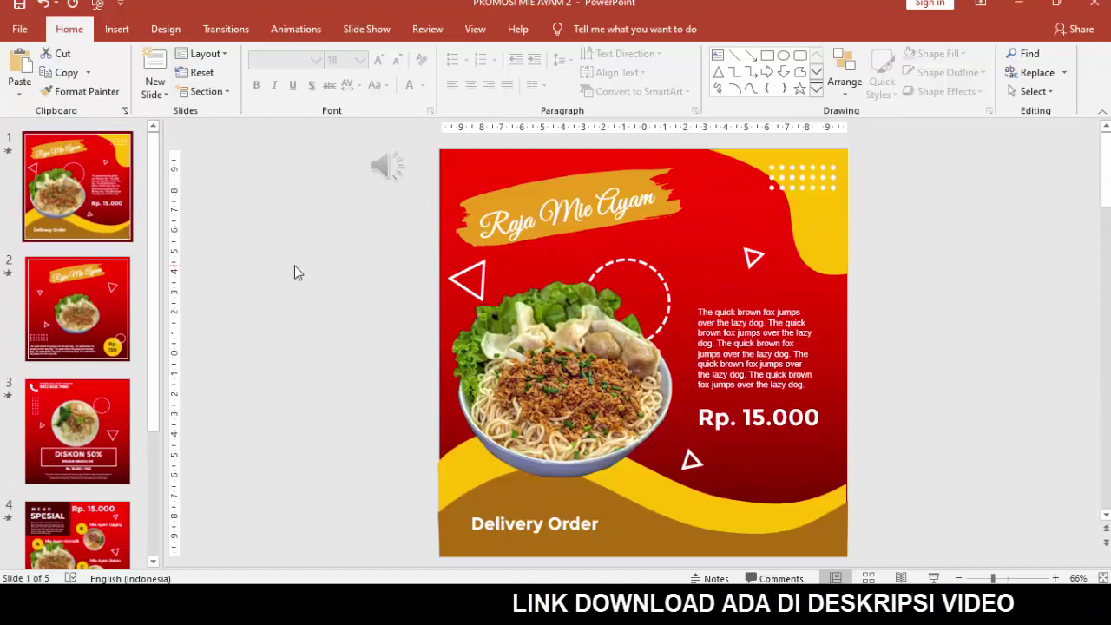
left_click(107, 325)
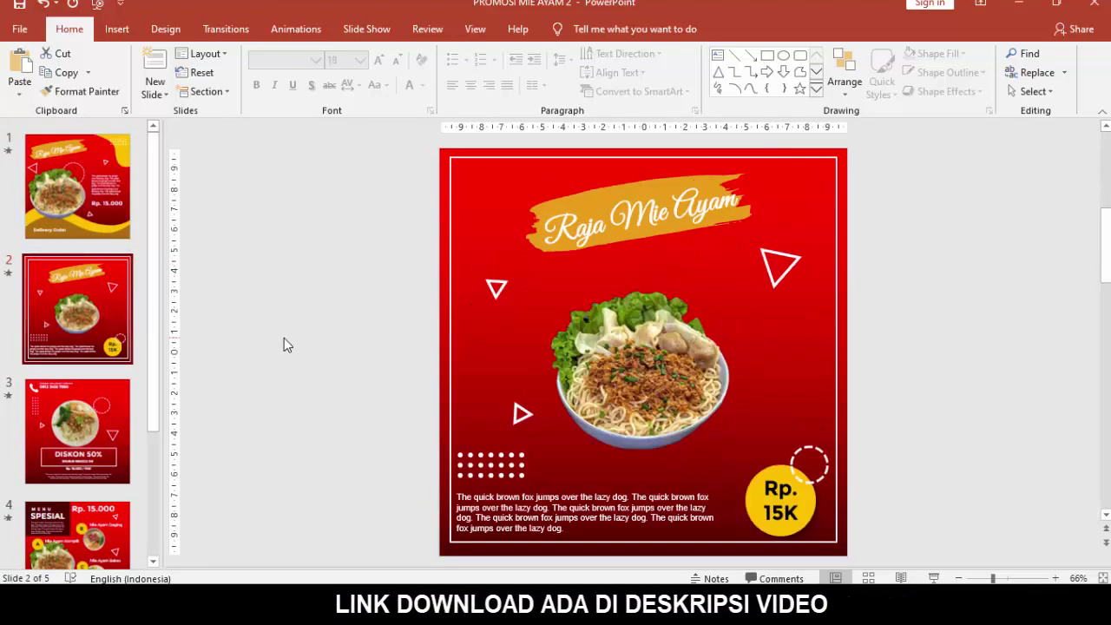